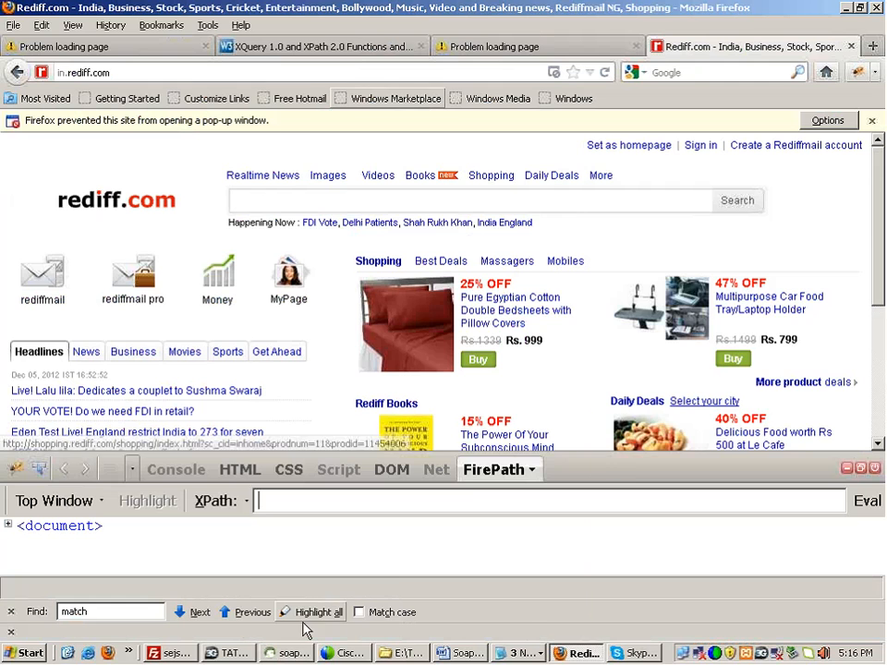
# Step: Bring the soapUI workspace with the Football projects to the front, leaving Firefox
pyautogui.click(331, 652)
pyautogui.click(293, 653)
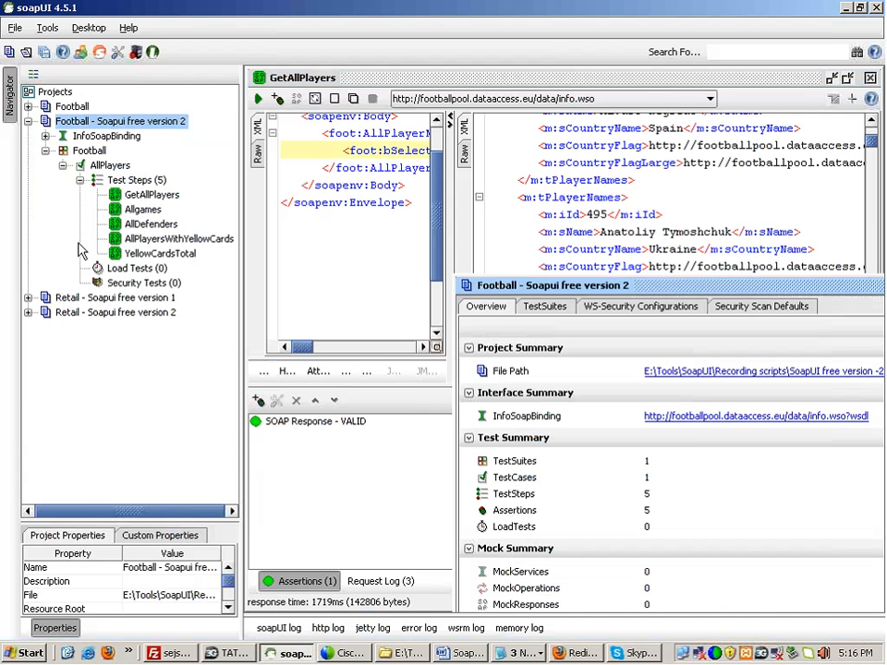
# Step: Create the project 'Football- Soapui free version 3' from the pasted info.wso?wsdl URL
pyautogui.click(28, 121)
pyautogui.click(15, 28)
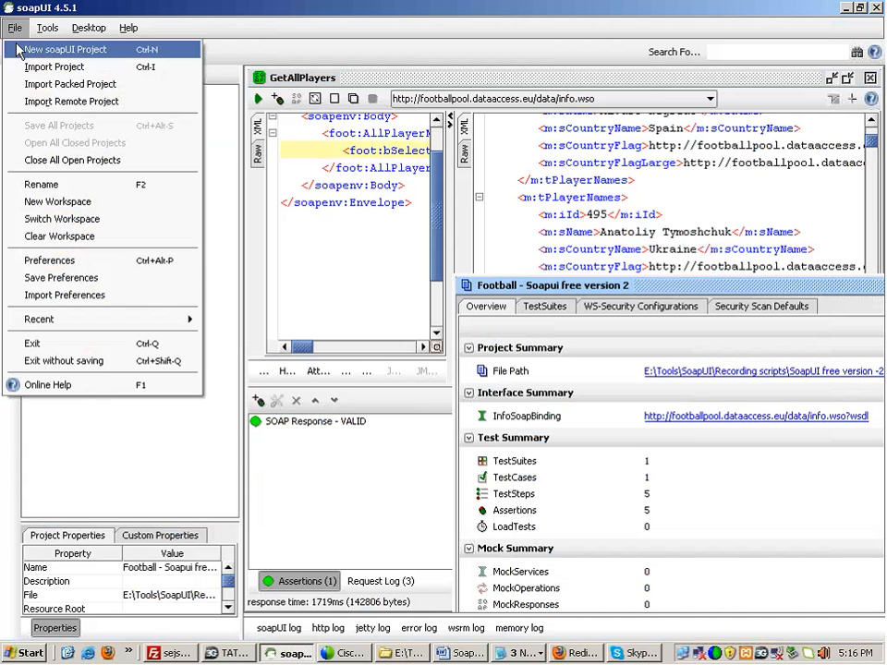
pyautogui.click(55, 45)
pyautogui.click(325, 292)
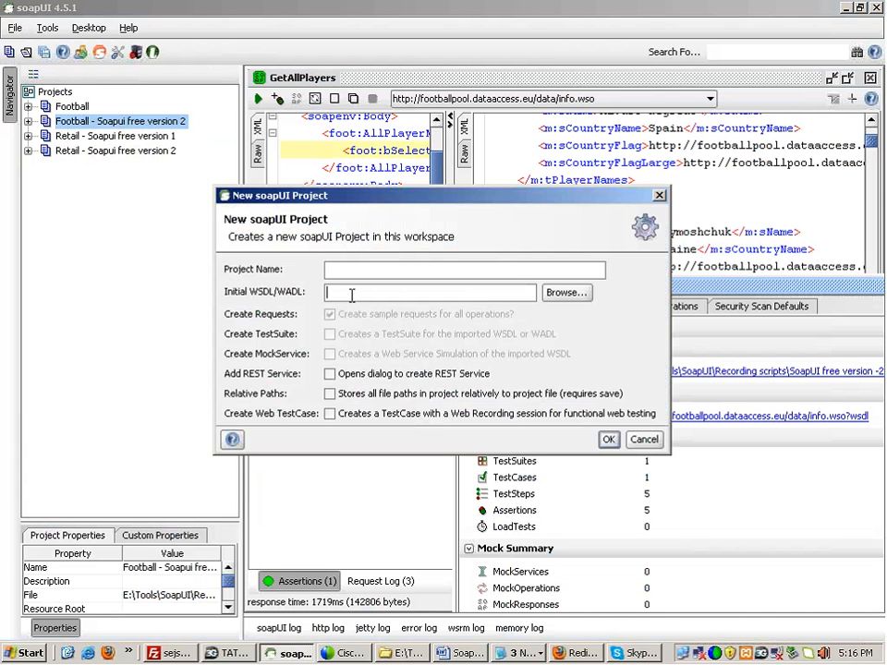
pyautogui.write('http://footballpool.dataaccess.eu/data/info.wso?wsdl')
pyautogui.click(351, 269)
pyautogui.doubleClick(352, 270)
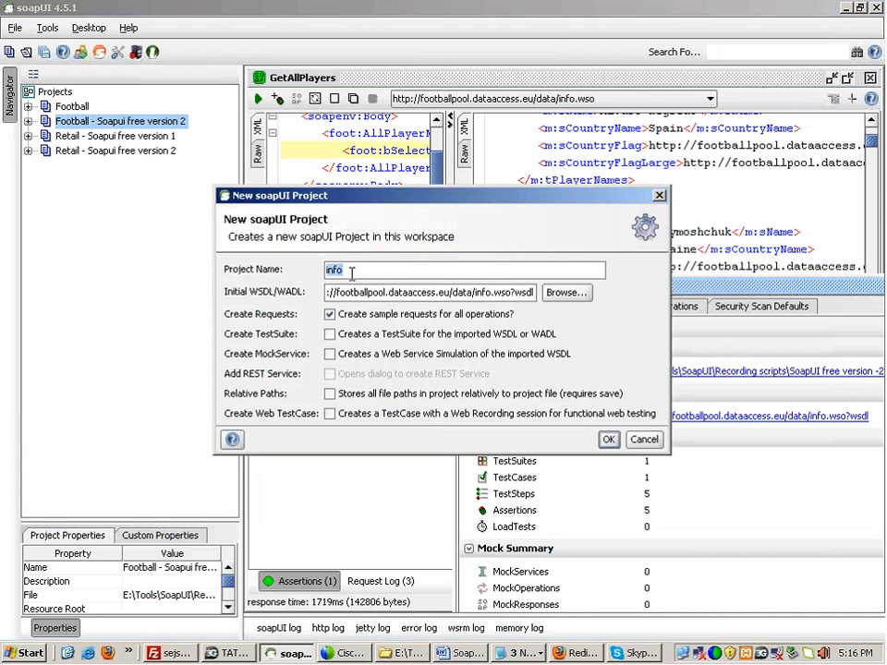
pyautogui.write('Football- Soapui')
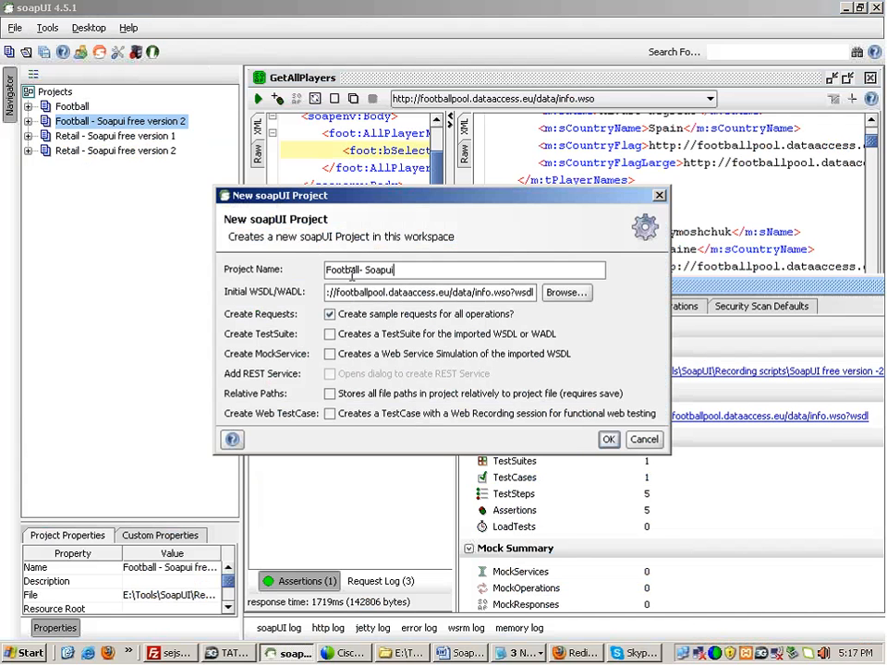
pyautogui.write(' free version 3')
pyautogui.click(608, 439)
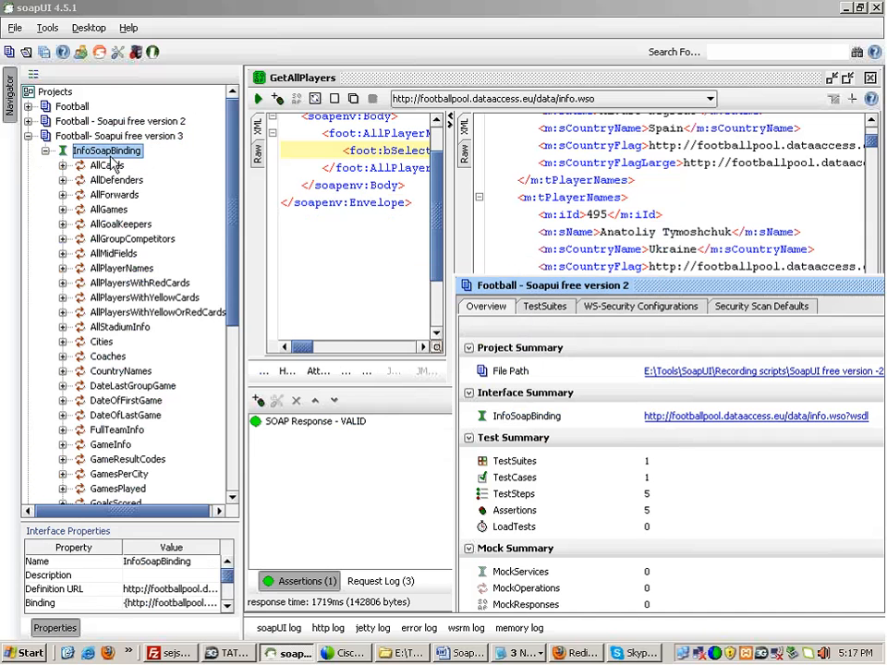
# Step: Add a test suite named TestSuite 1 to the version 3 project
pyautogui.moveTo(232, 191); pyautogui.dragTo(229, 166)
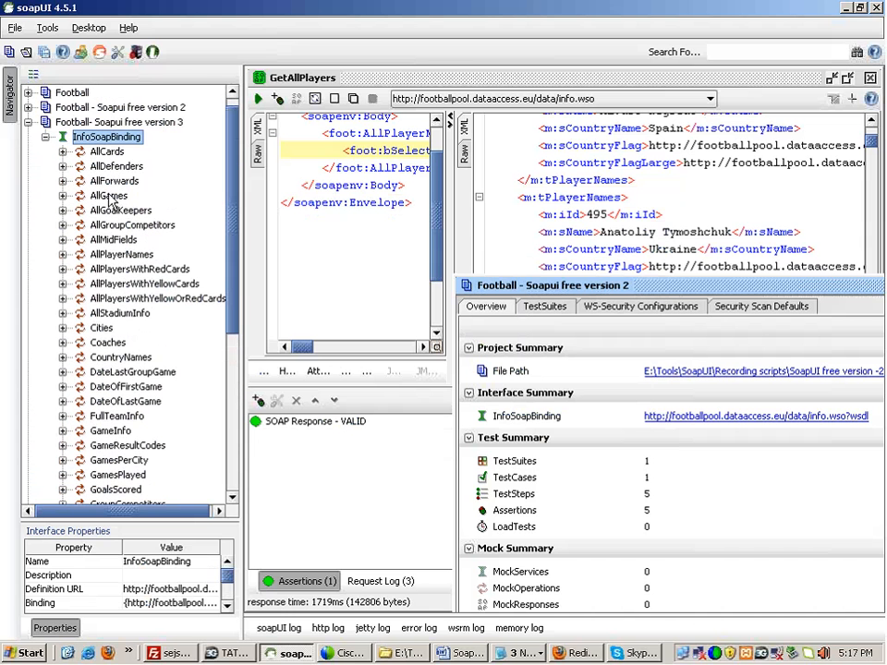
pyautogui.click(46, 137)
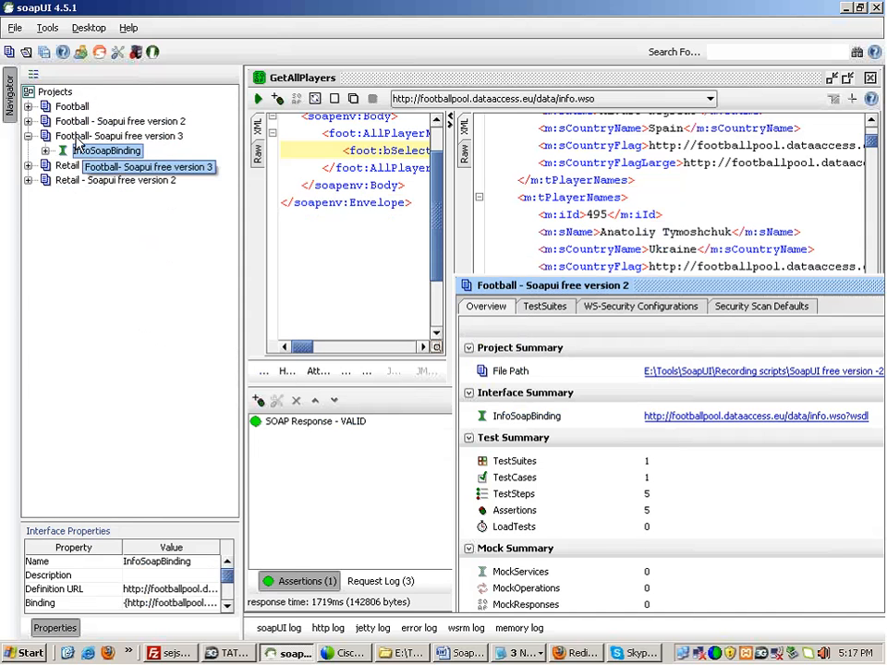
pyautogui.rightClick(80, 137)
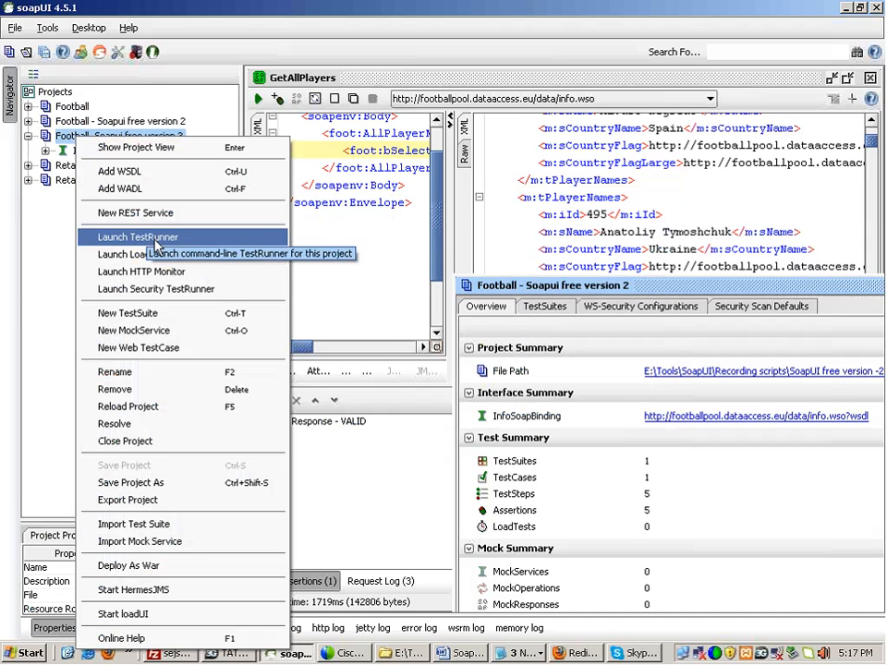
pyautogui.click(184, 317)
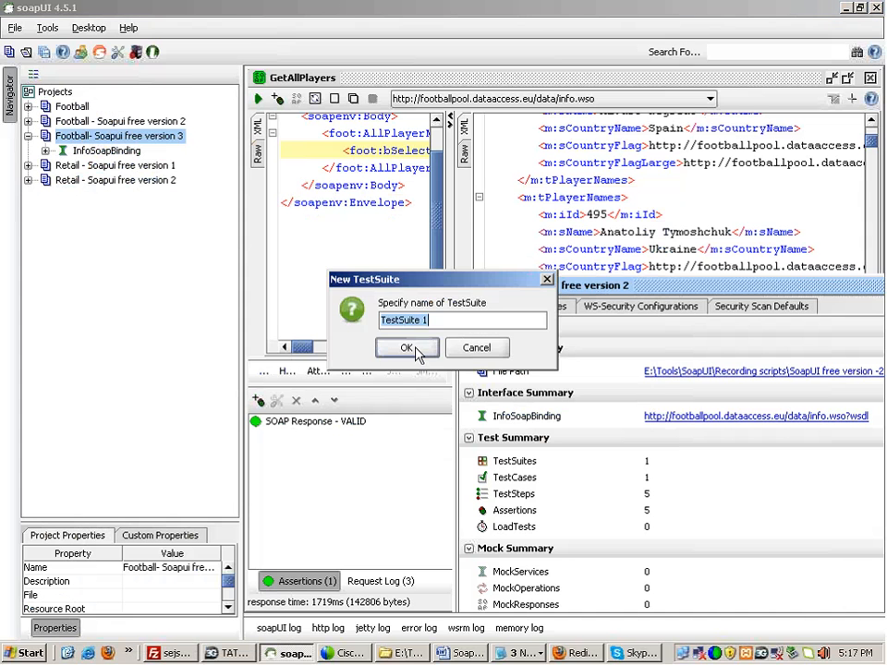
pyautogui.click(407, 348)
# Step: Add TestCase 1 to TestSuite 1 and expand the tree down to its test steps
pyautogui.rightClick(87, 167)
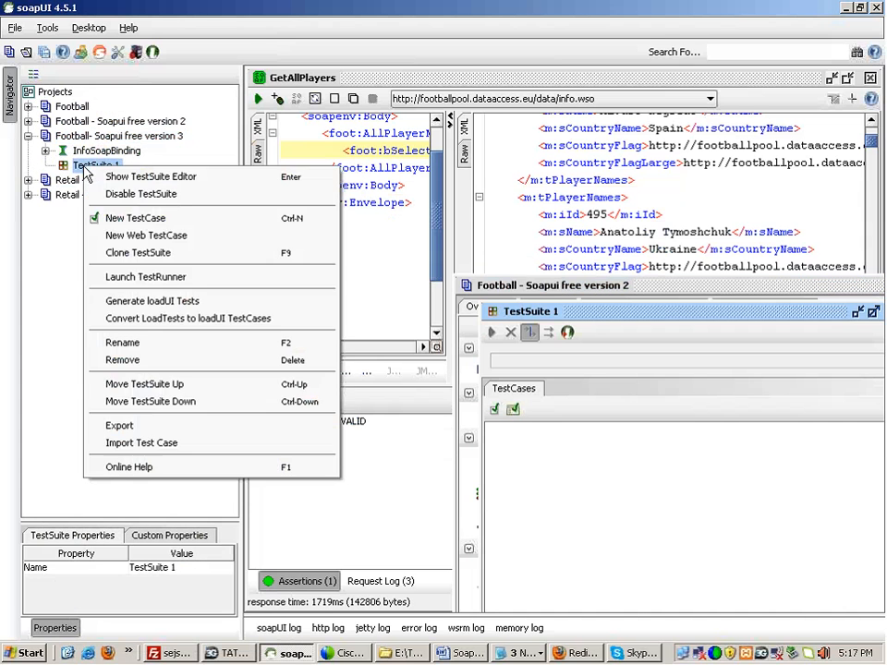
pyautogui.click(134, 219)
pyautogui.click(404, 360)
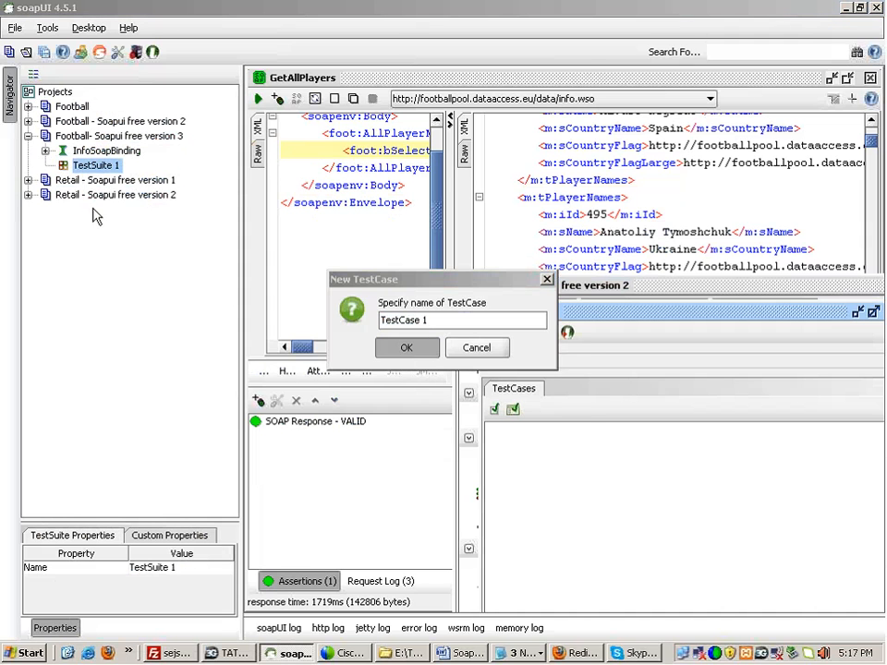
pyautogui.click(45, 166)
pyautogui.click(63, 180)
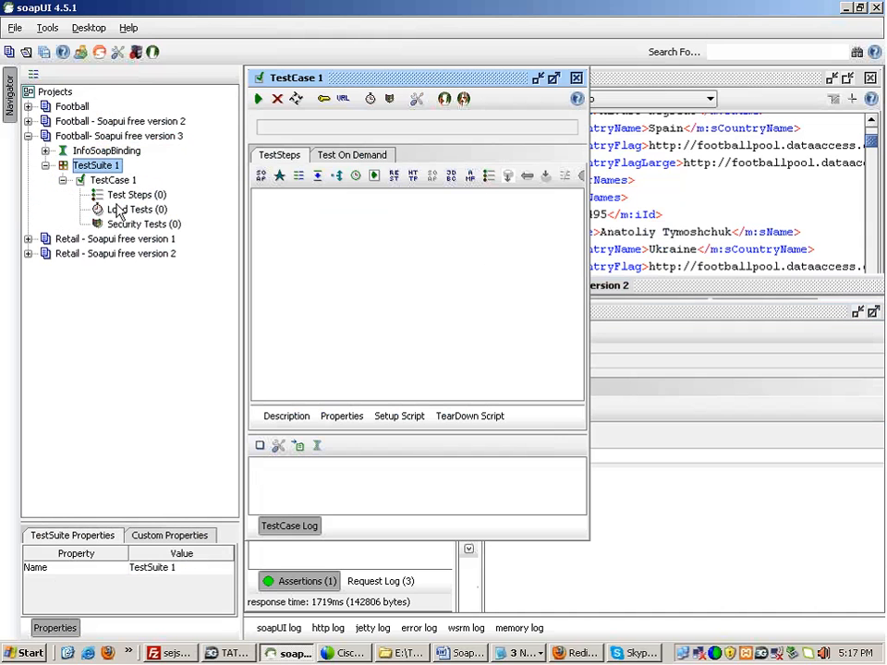
# Step: Add a test step named Test Request using the InfoSoapBinding AllPlayerNames operation
pyautogui.rightClick(120, 197)
pyautogui.moveTo(148, 228)
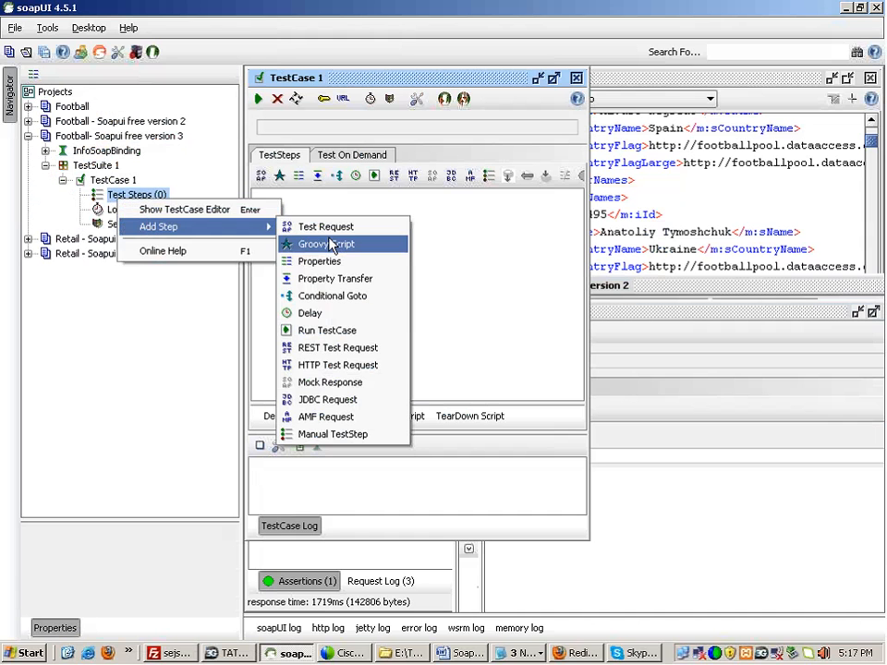
pyautogui.click(334, 229)
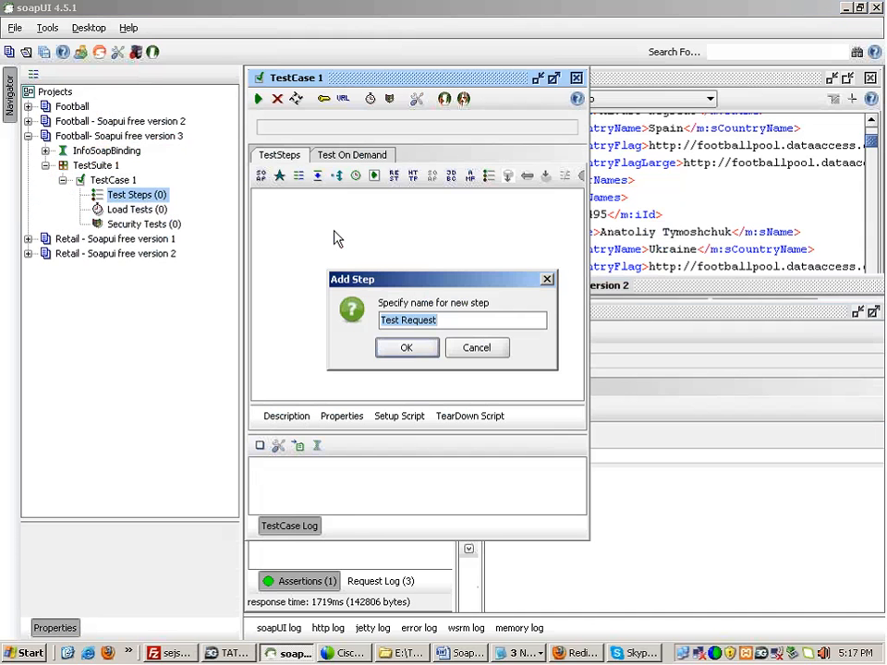
pyautogui.click(416, 351)
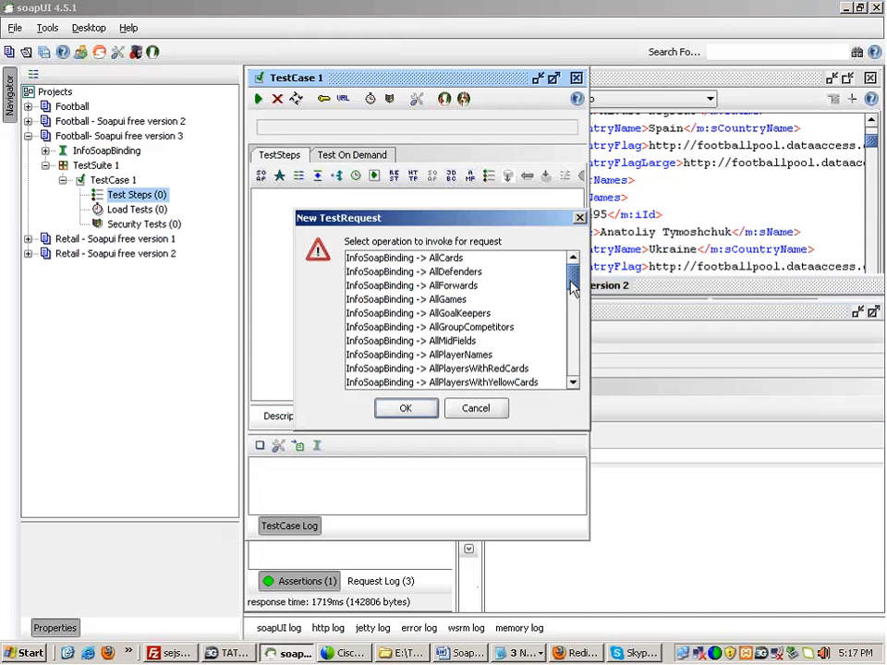
pyautogui.moveTo(572, 289); pyautogui.dragTo(577, 314)
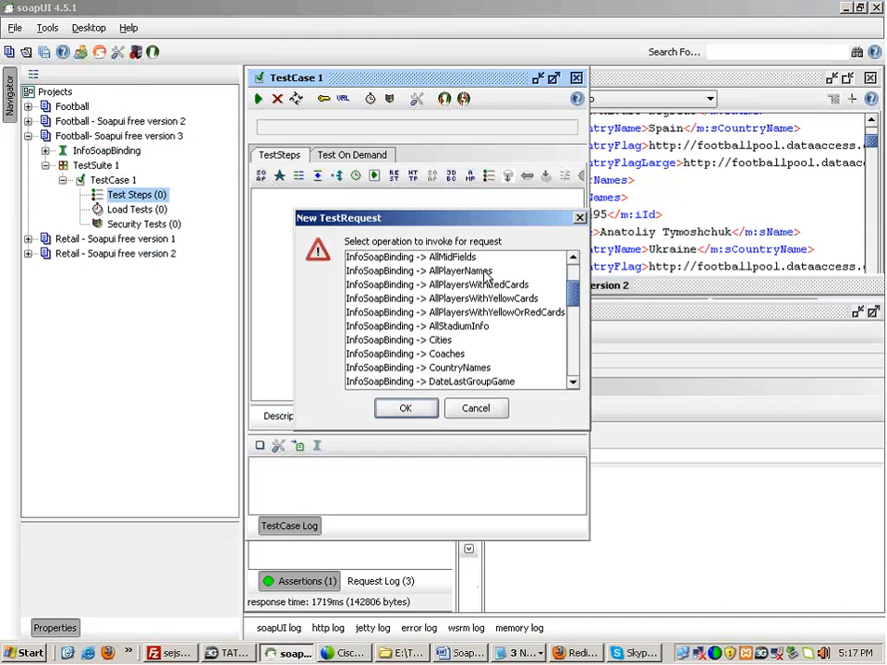
pyautogui.click(443, 270)
pyautogui.click(406, 409)
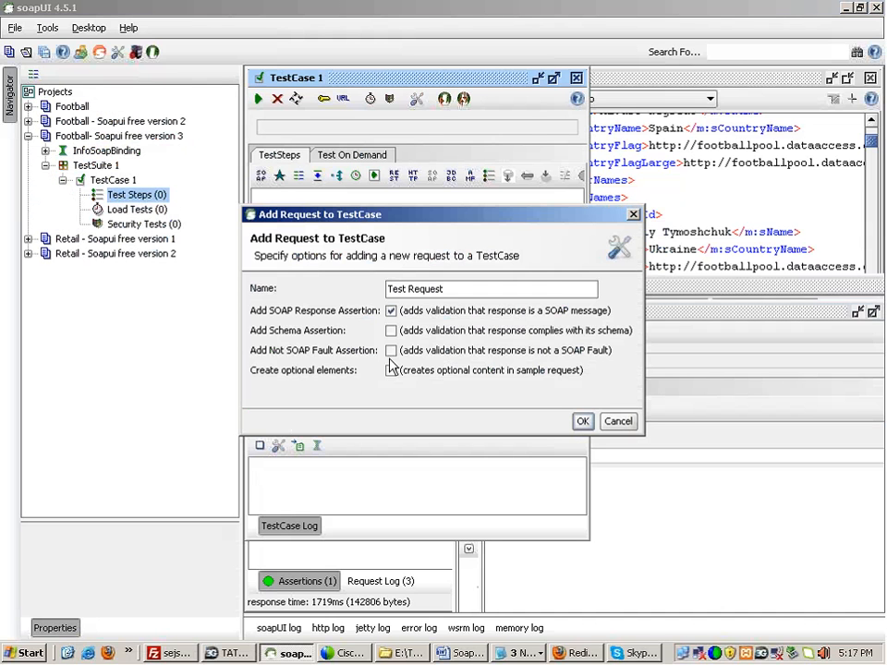
# Step: Keep only the SOAP Response assertion and add the request to TestCase 1
pyautogui.click(698, 18)
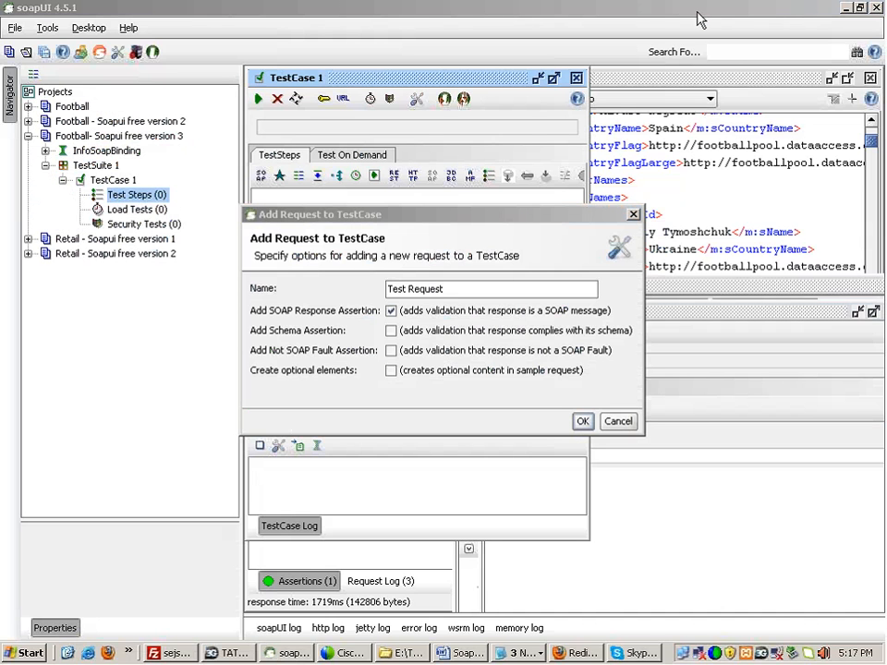
pyautogui.moveTo(245, 303); pyautogui.dragTo(250, 384)
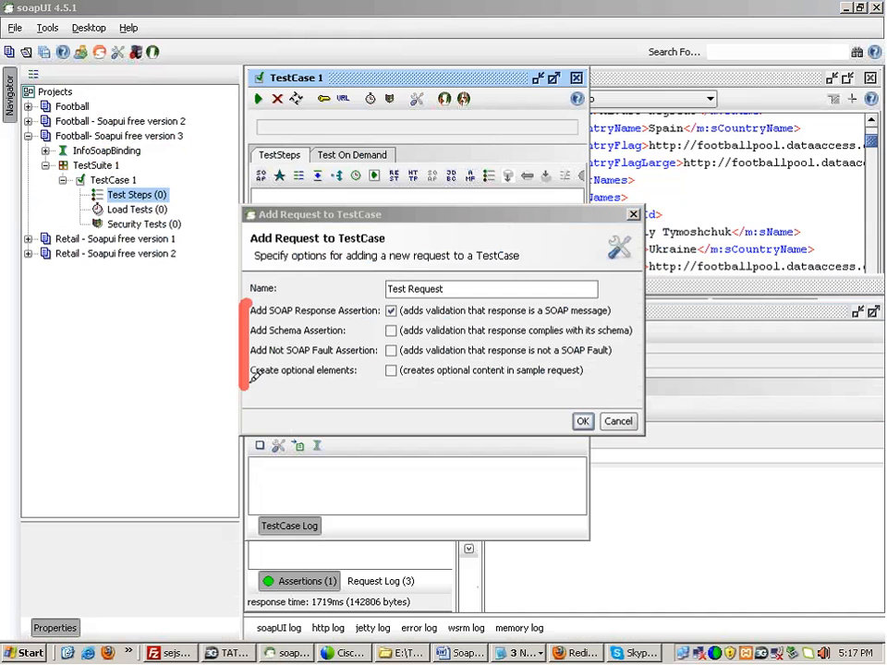
pyautogui.moveTo(268, 311); pyautogui.dragTo(342, 315)
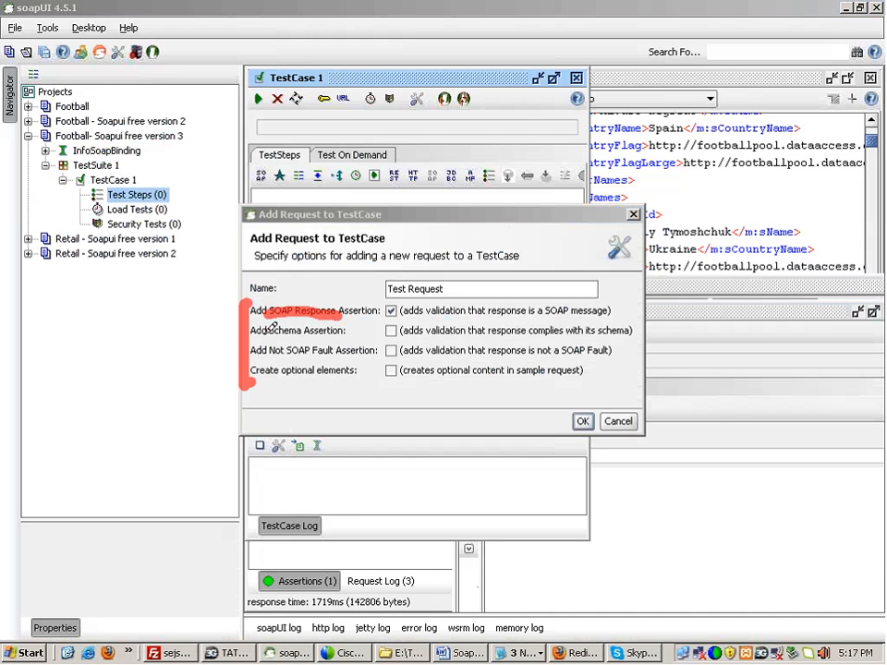
pyautogui.moveTo(268, 330); pyautogui.dragTo(323, 331)
pyautogui.moveTo(269, 352); pyautogui.dragTo(341, 348)
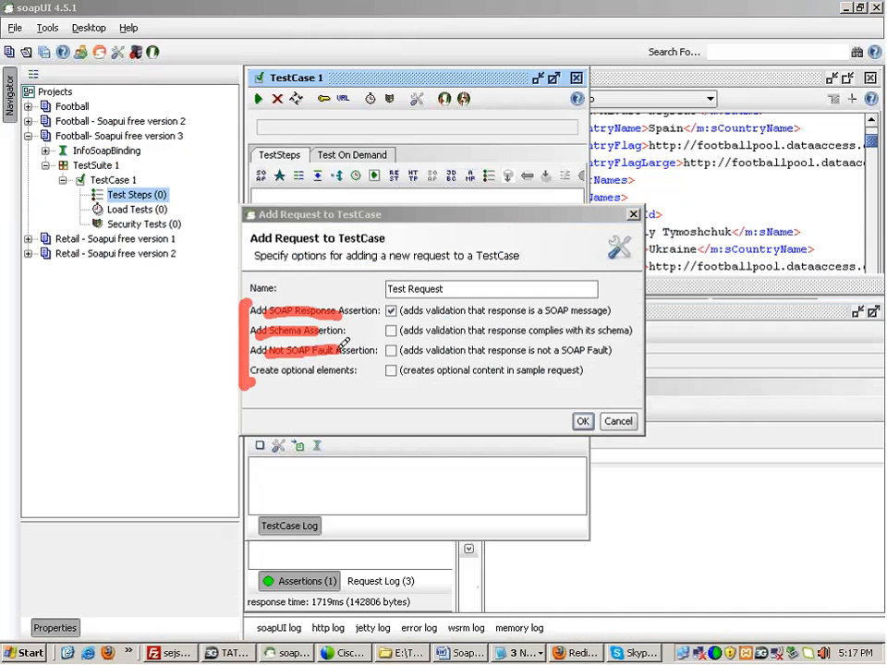
pyautogui.moveTo(282, 370); pyautogui.dragTo(339, 368)
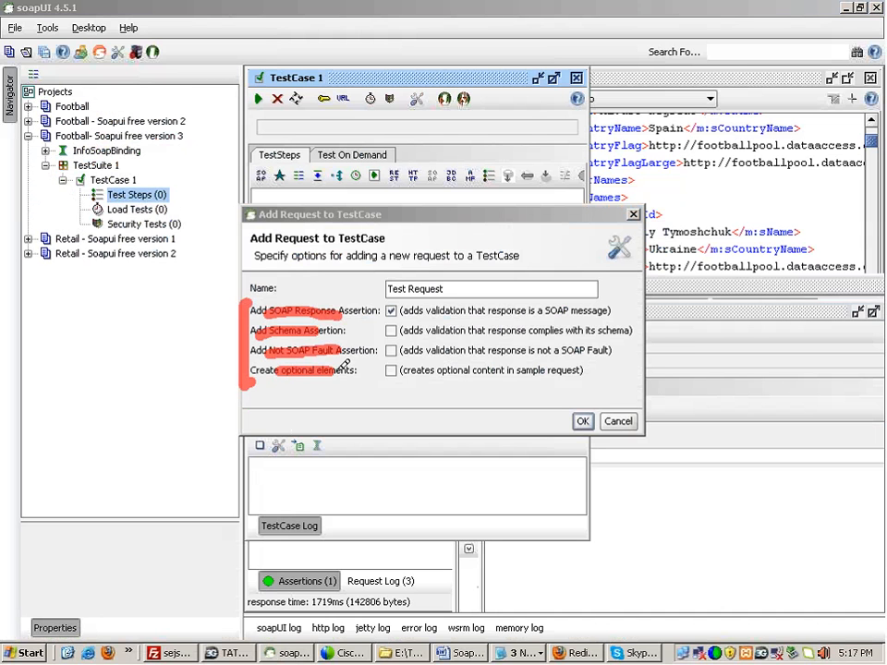
pyautogui.moveTo(407, 311)
pyautogui.mouseDown()
pyautogui.moveTo(447, 303)
pyautogui.moveTo(404, 292)
pyautogui.mouseUp()
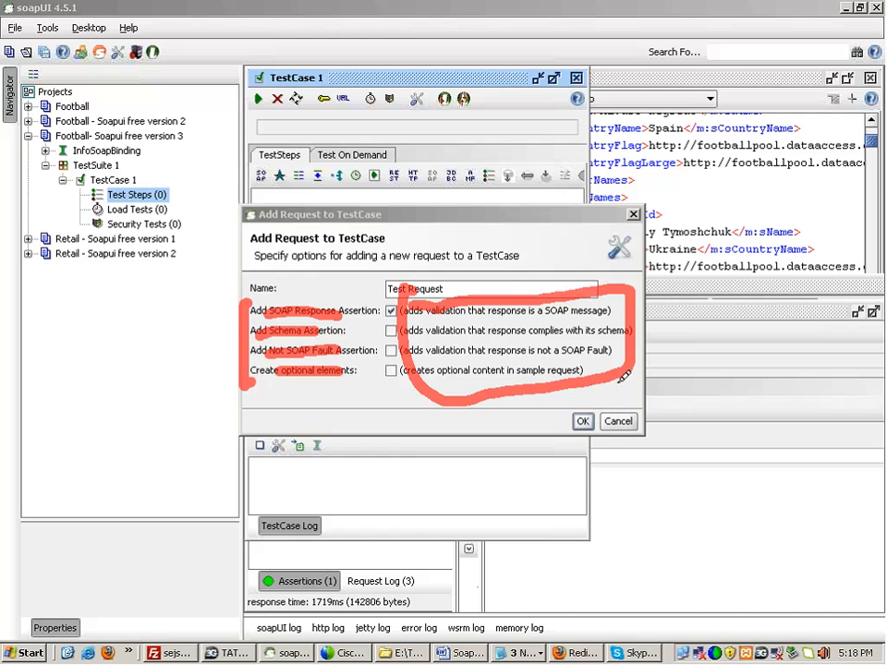
pyautogui.press('Escape')
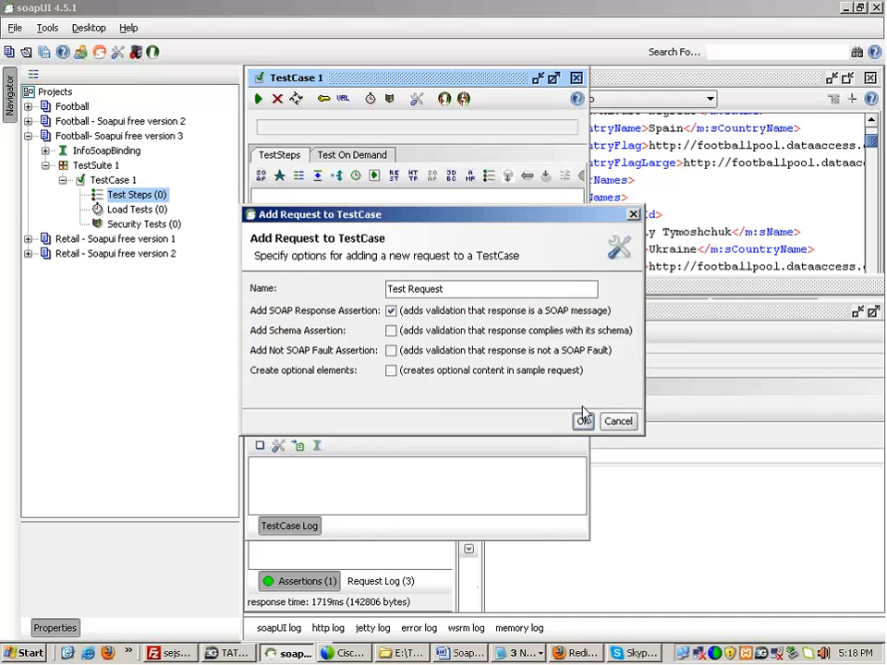
pyautogui.click(583, 421)
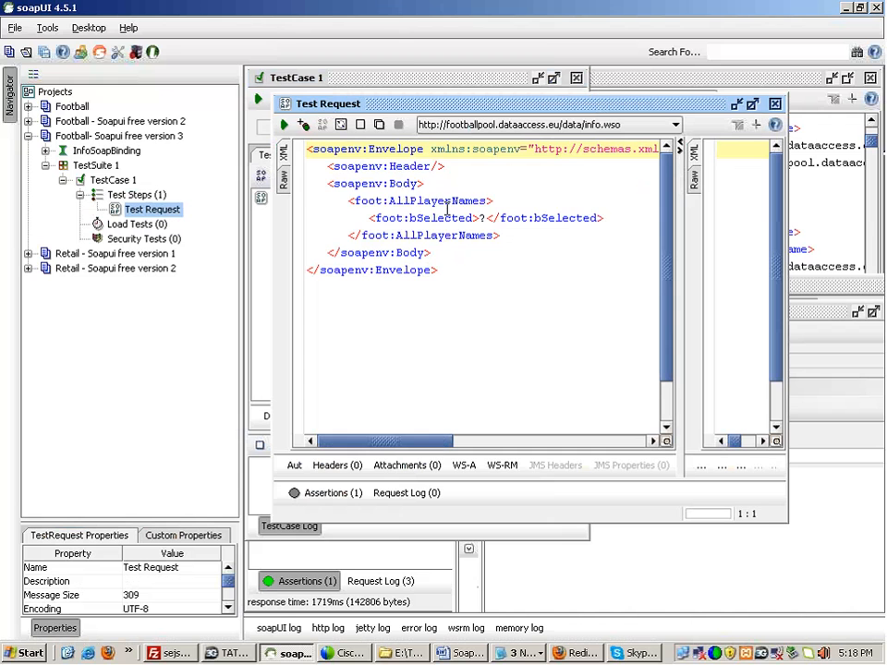
# Step: Run AllPlayerNames in the maximized editor and inspect player id and sCountryFlag elements
pyautogui.click(753, 104)
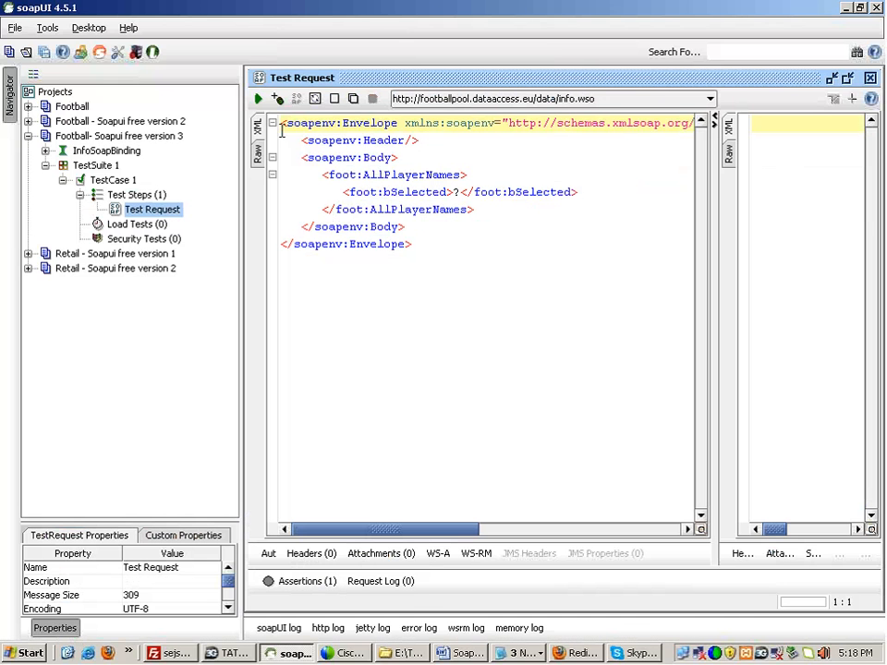
pyautogui.click(259, 99)
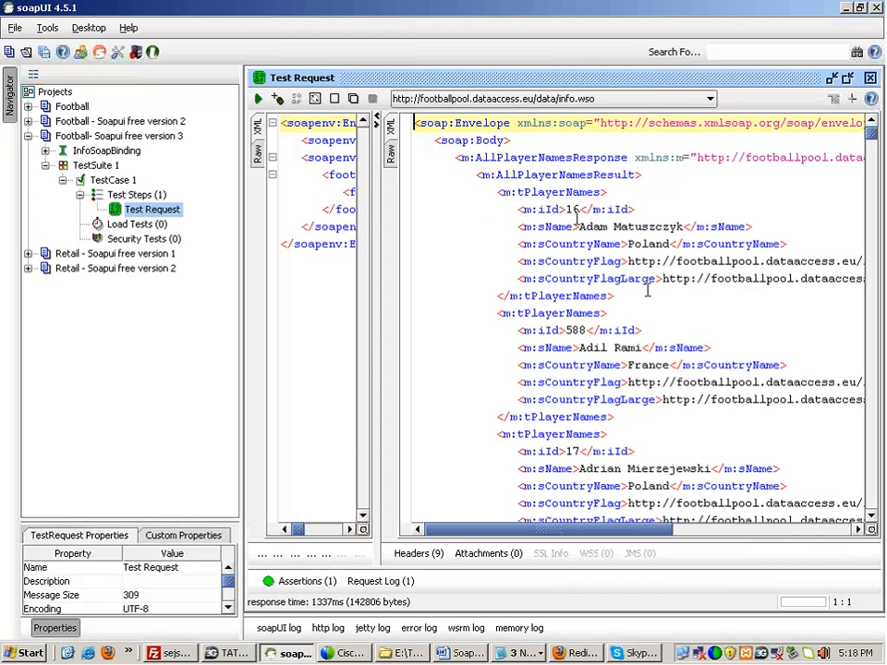
pyautogui.click(569, 210)
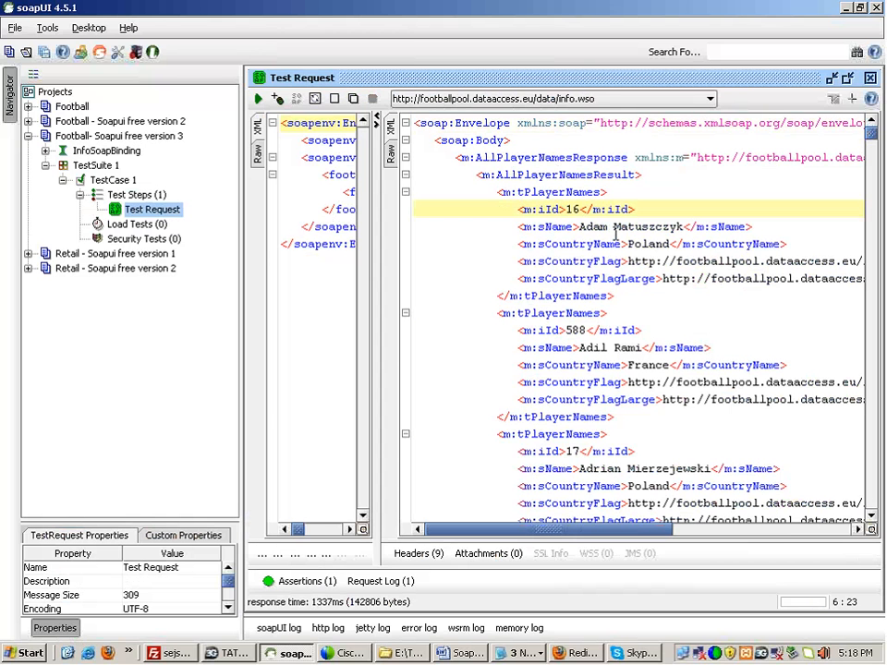
pyautogui.doubleClick(600, 262)
pyautogui.doubleClick(596, 278)
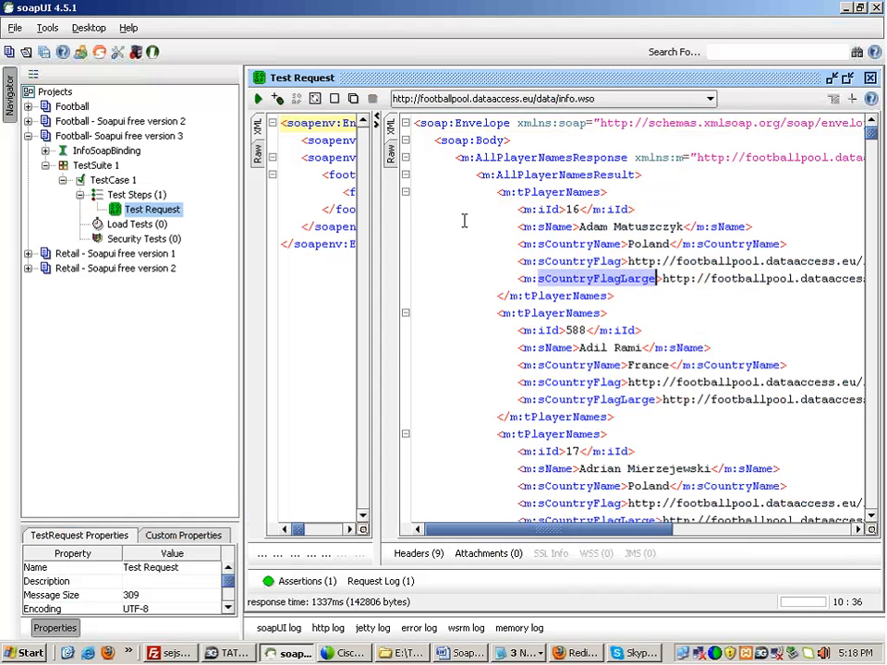
pyautogui.click(28, 654)
# Step: Launch Notepad and write the first check, 'valid soap response'
pyautogui.click(198, 508)
pyautogui.write('n')
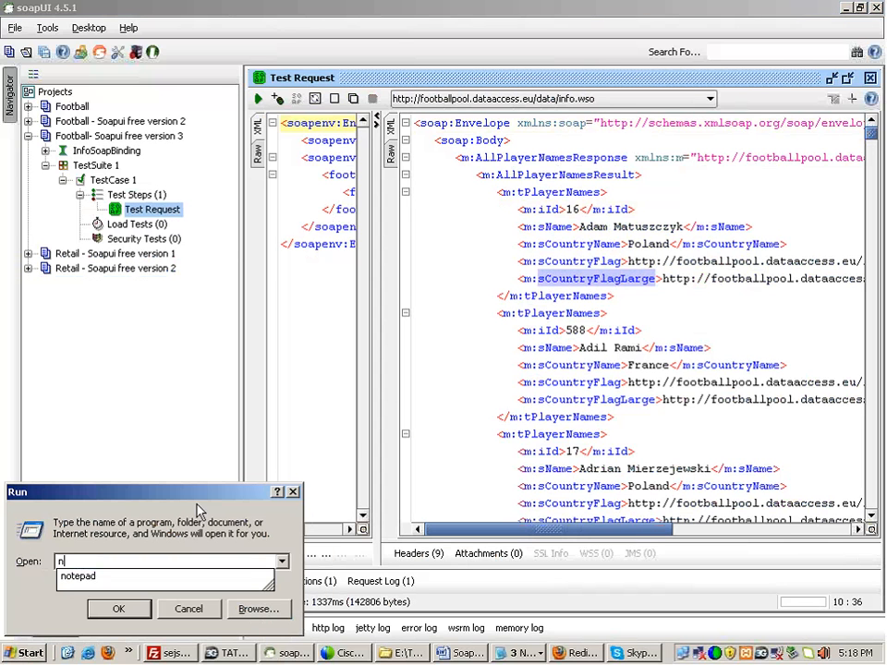
pyautogui.write('otepad')
pyautogui.press('Return')
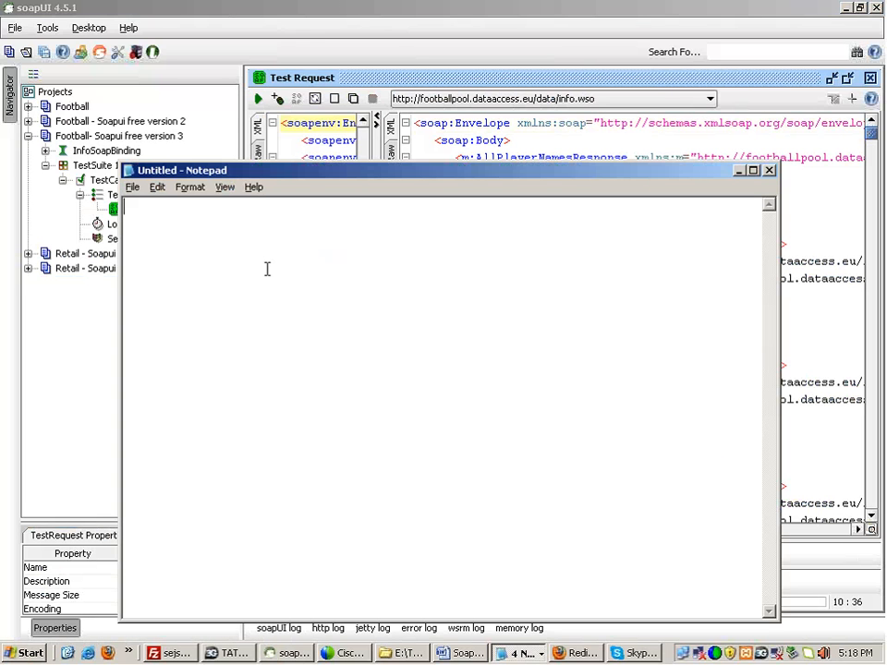
pyautogui.write('valid sa')
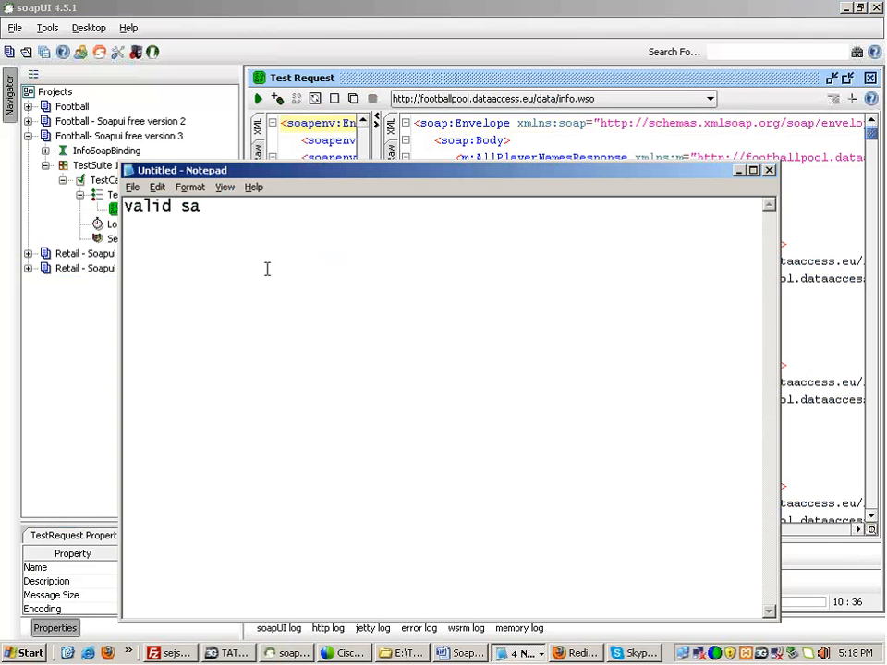
pyautogui.press('BackSpace')
pyautogui.write('oap response')
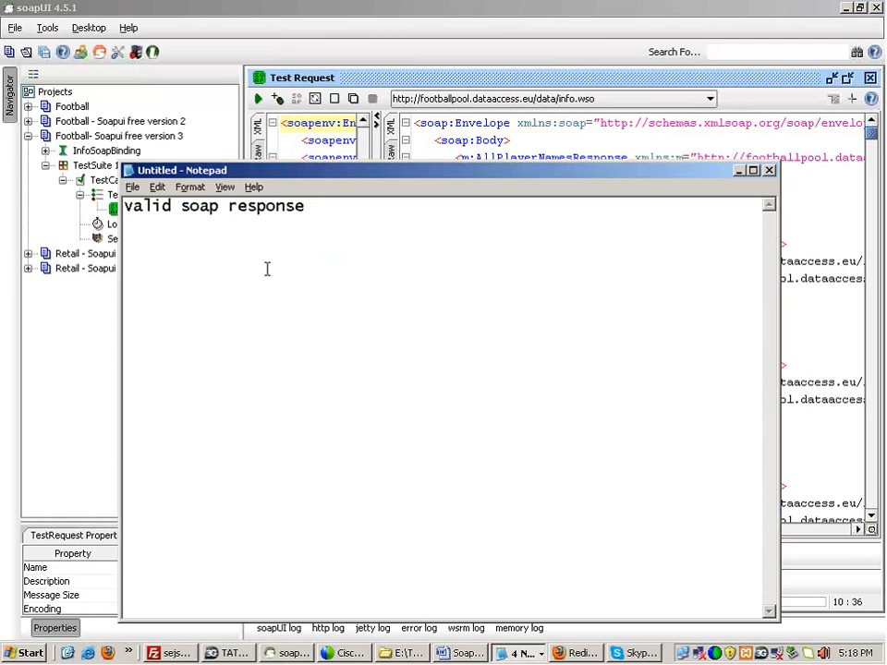
# Step: Add the line 'data which is returned' to the notes
pyautogui.doubleClick(267, 206)
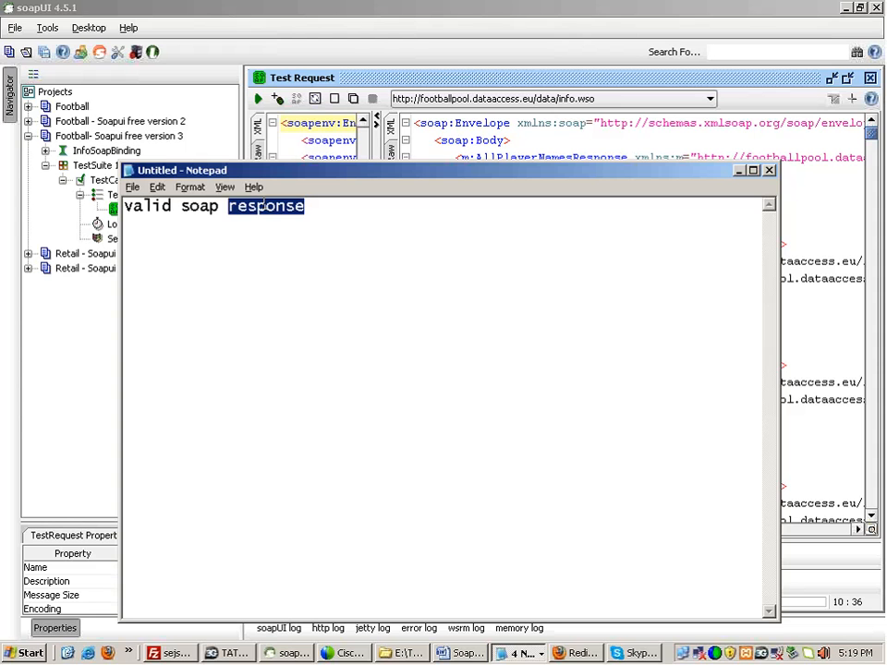
pyautogui.click(323, 205)
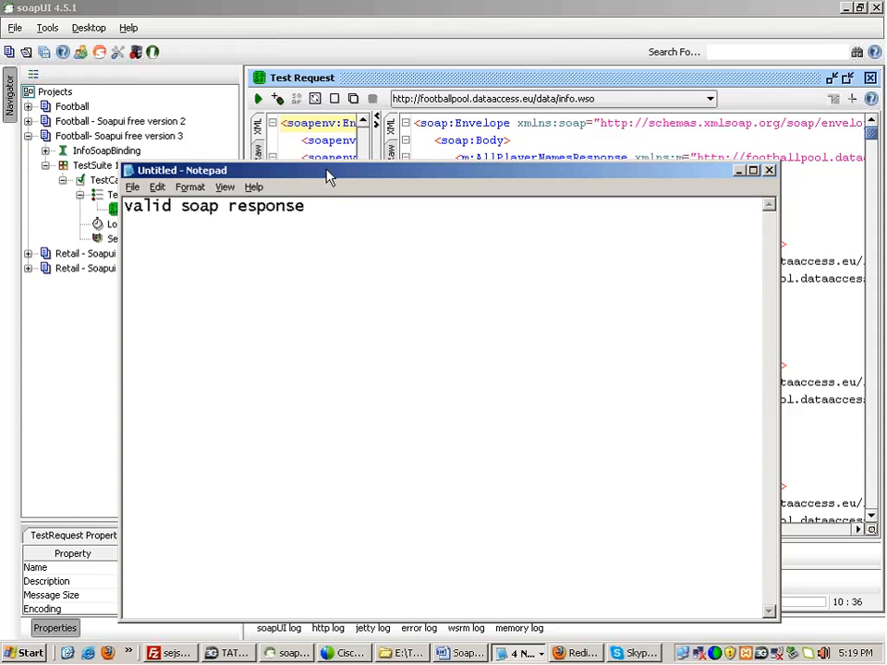
pyautogui.moveTo(328, 178); pyautogui.dragTo(435, 316)
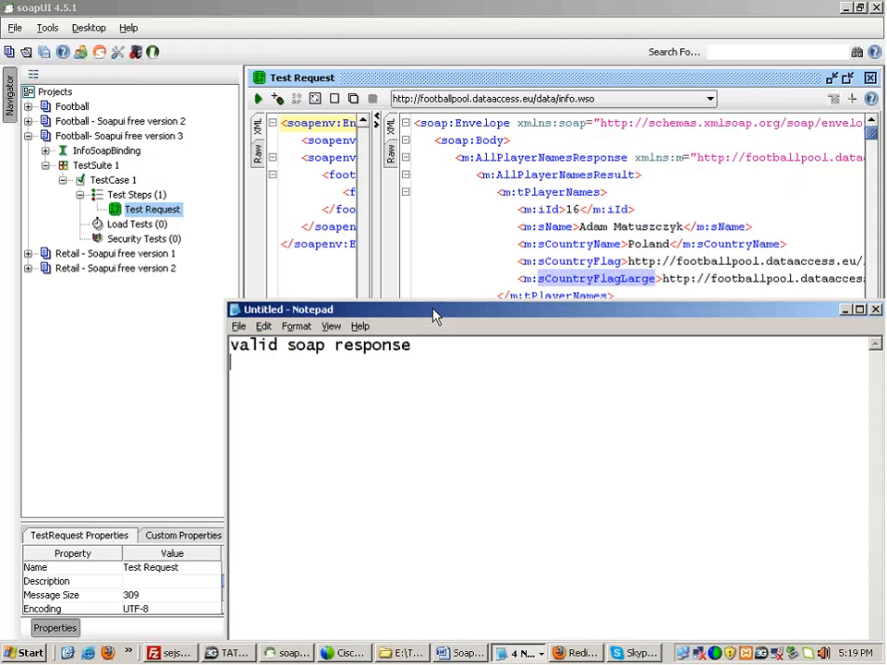
pyautogui.press('Return')
pyautogui.write('data which is r')
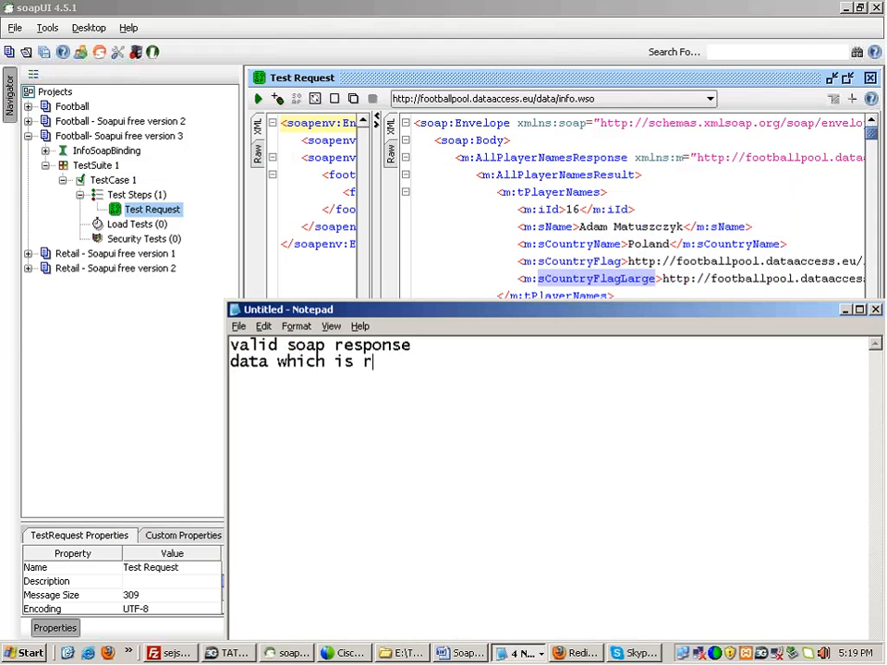
pyautogui.write('eturned')
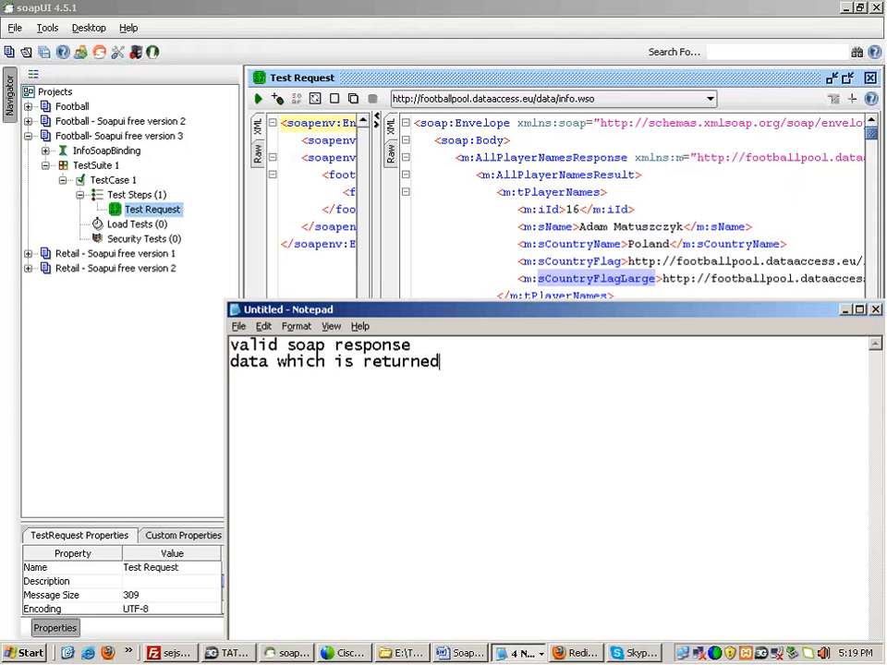
# Step: Point out the sCountryName tag, then note 'tag names are correct / present'
pyautogui.click(567, 208)
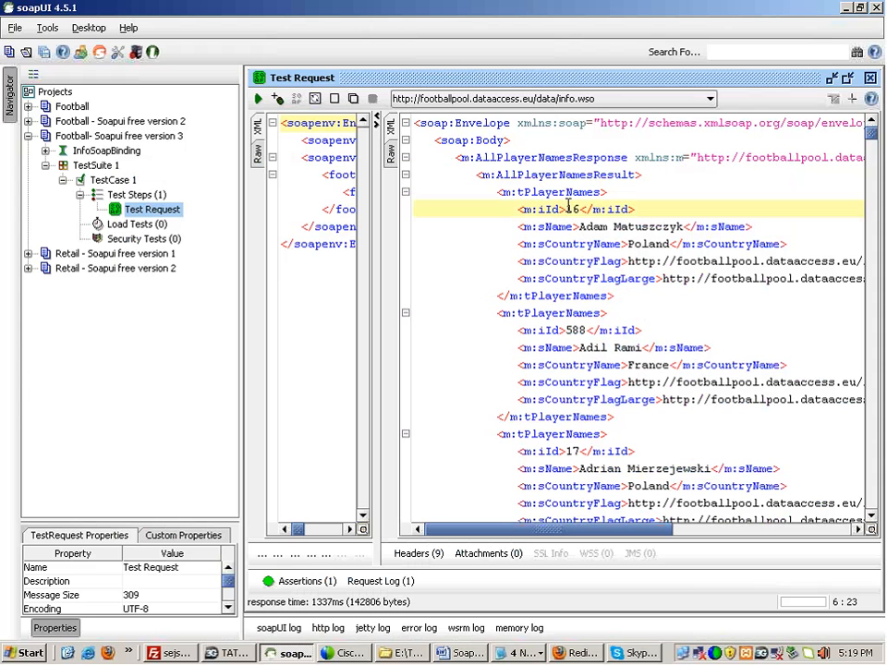
pyautogui.doubleClick(561, 243)
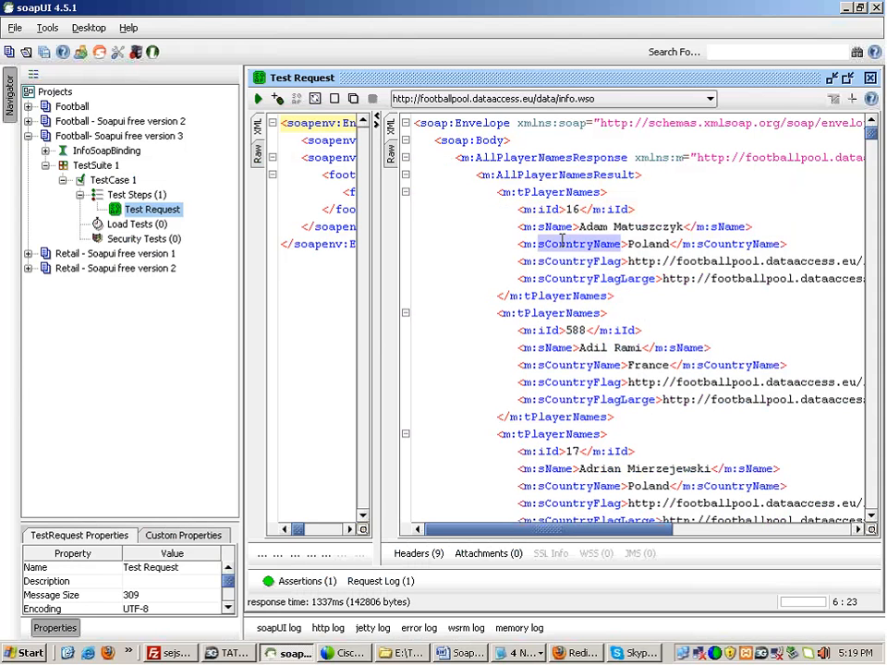
pyautogui.hotkey('alt', 'Tab')
pyautogui.press('Return')
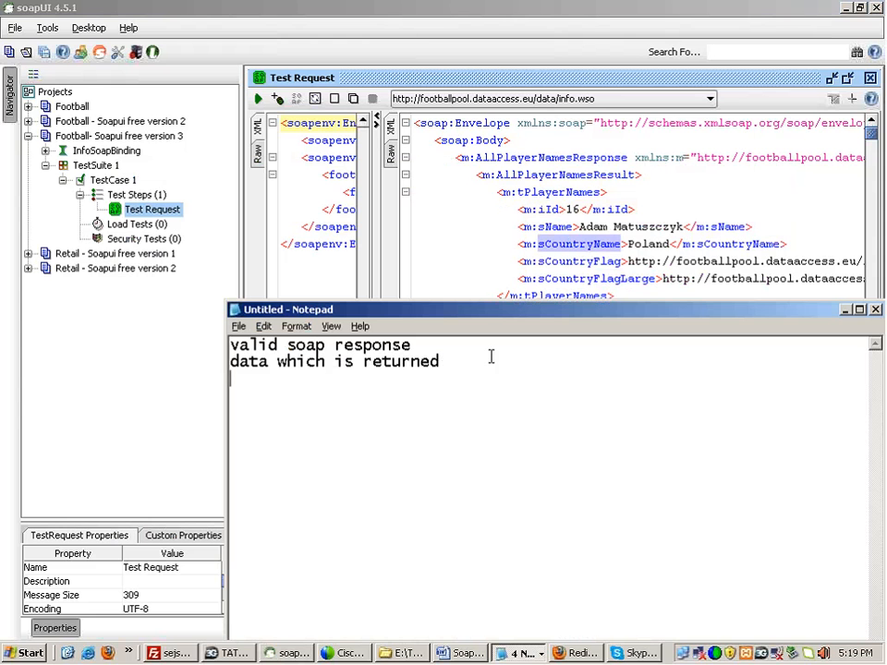
pyautogui.write('tag names a')
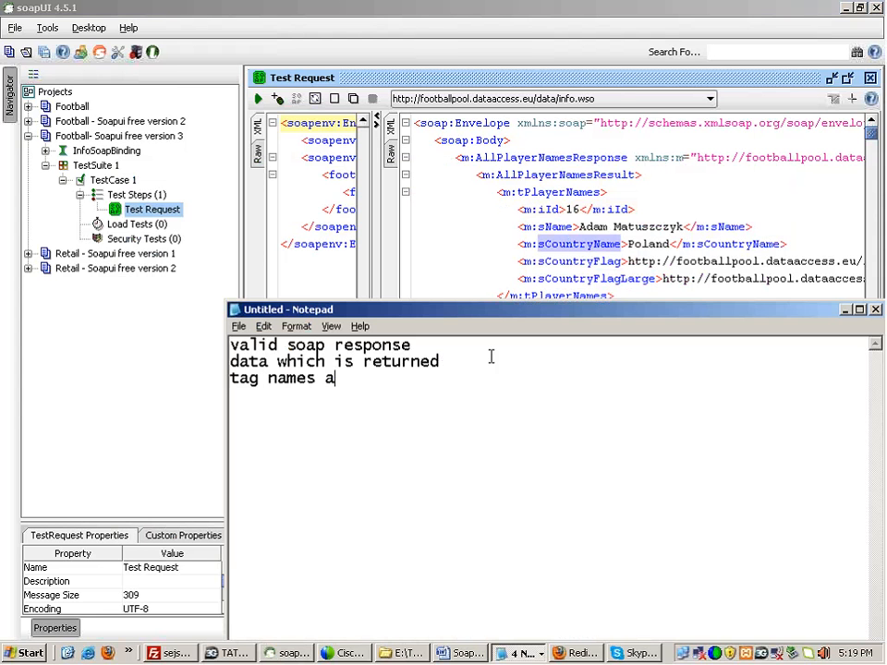
pyautogui.write('re correct / present')
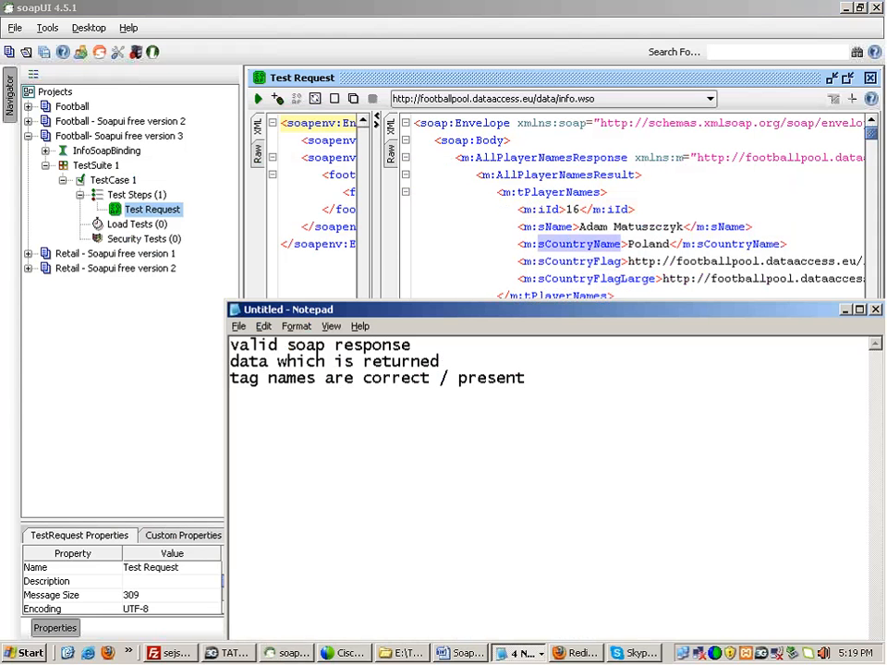
# Step: Highlight the repeated tPlayerNames tags, then note 'count of the data'
pyautogui.click(394, 284)
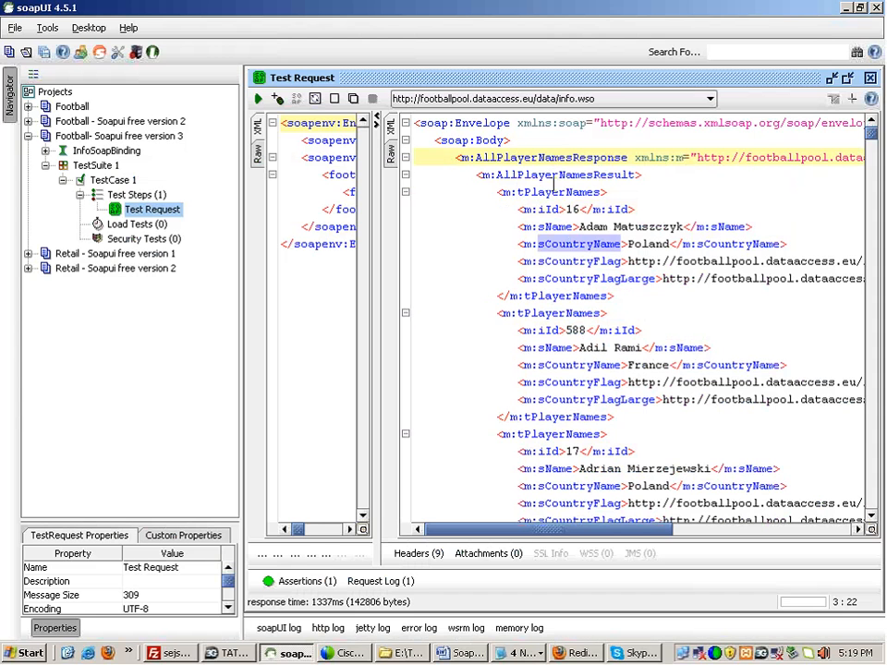
pyautogui.click(513, 313)
pyautogui.click(564, 434)
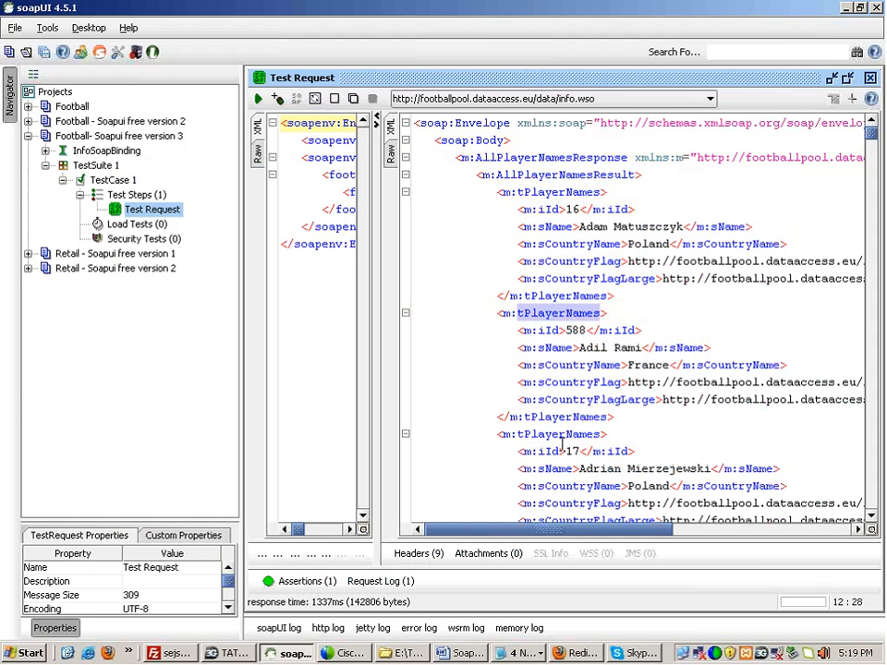
pyautogui.doubleClick(553, 191)
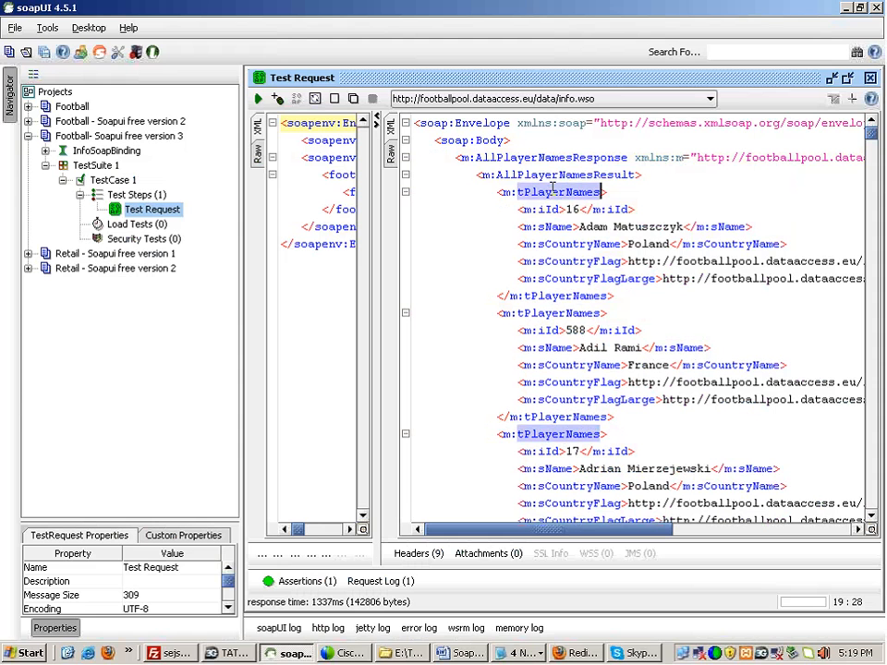
pyautogui.click(581, 296)
pyautogui.doubleClick(546, 314)
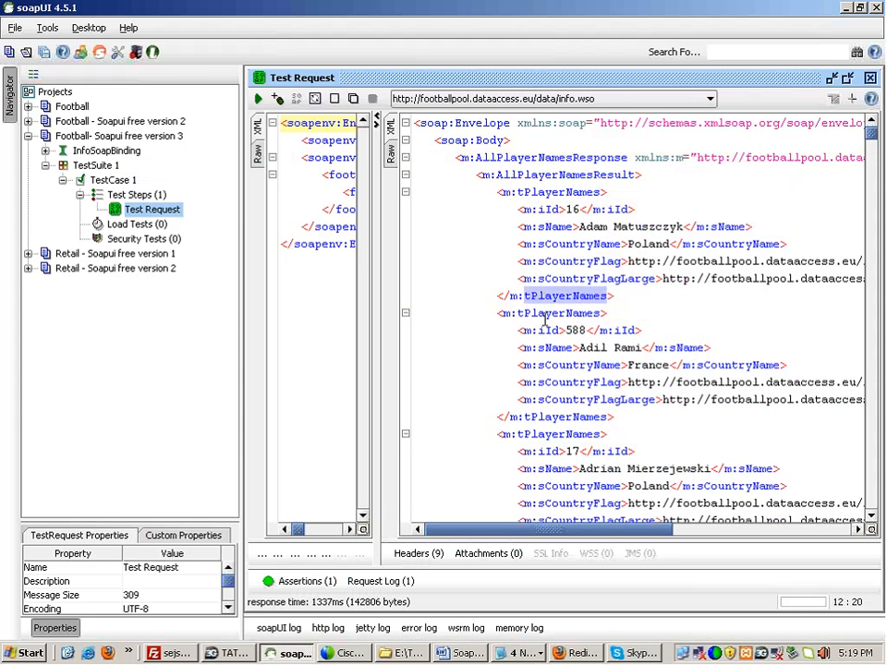
pyautogui.doubleClick(546, 432)
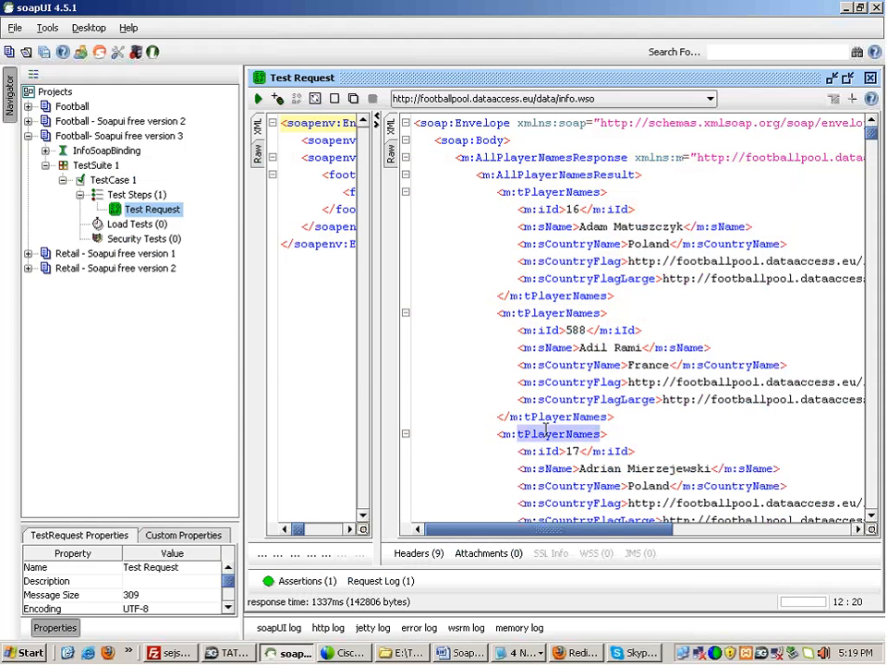
pyautogui.hotkey('alt', 'Tab')
pyautogui.press('Return')
pyautogui.write('co')
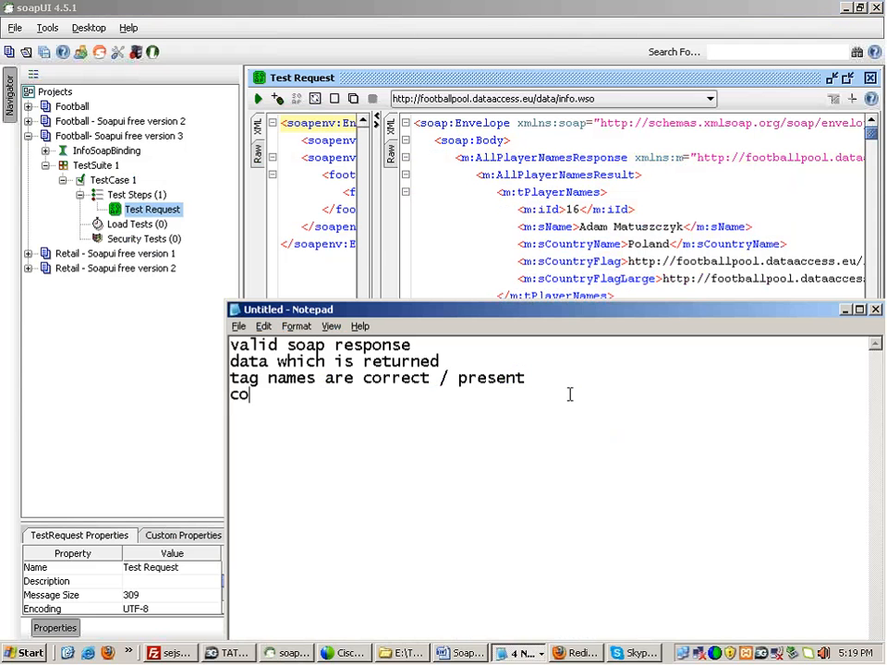
pyautogui.write('unt of the ')
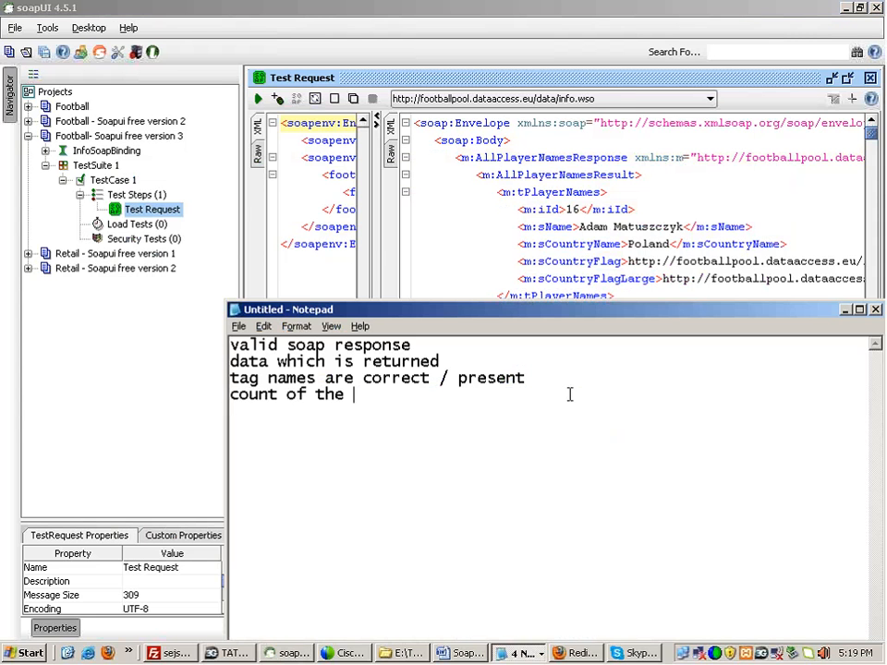
pyautogui.write('data')
# Step: Select player blocks in the response, then note 'time taken for response to come'
pyautogui.hotkey('alt', 'Tab')
pyautogui.moveTo(503, 192); pyautogui.dragTo(604, 280)
pyautogui.moveTo(573, 278); pyautogui.dragTo(497, 191)
pyautogui.moveTo(497, 314); pyautogui.dragTo(641, 420)
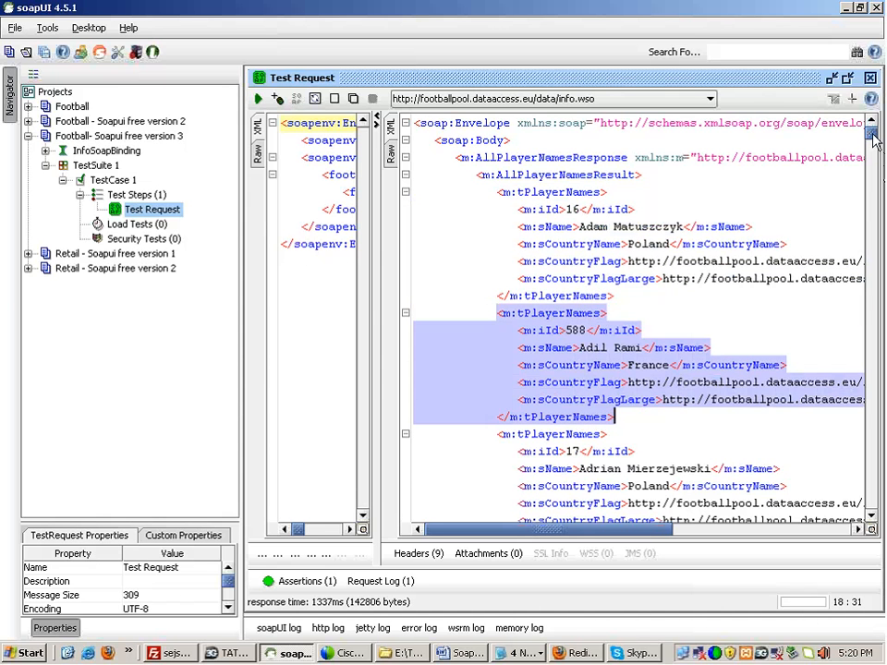
pyautogui.moveTo(871, 133)
pyautogui.mouseDown()
pyautogui.moveTo(872, 141)
pyautogui.moveTo(874, 130)
pyautogui.mouseUp()
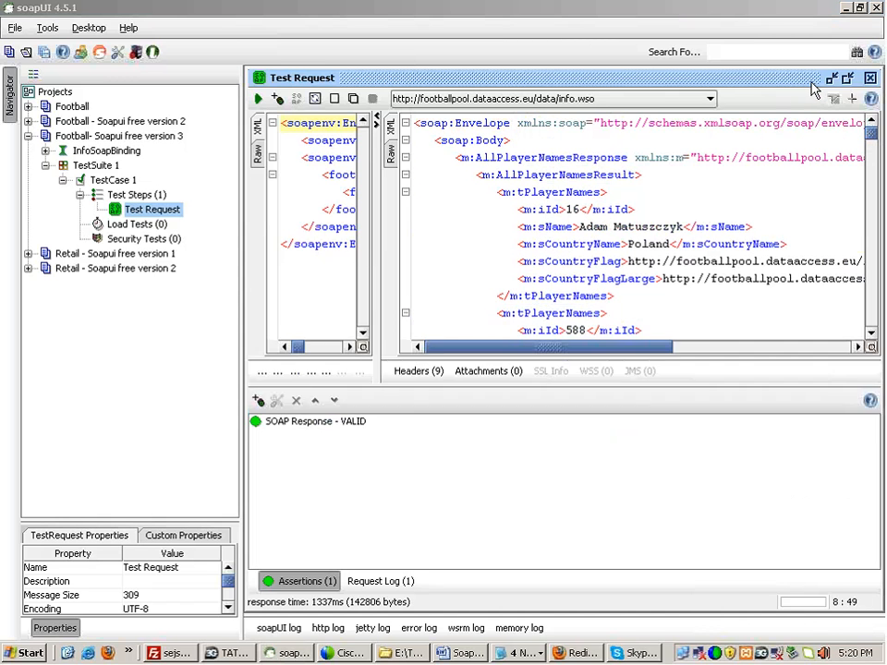
pyautogui.click(602, 262)
pyautogui.hotkey('alt', 'Tab')
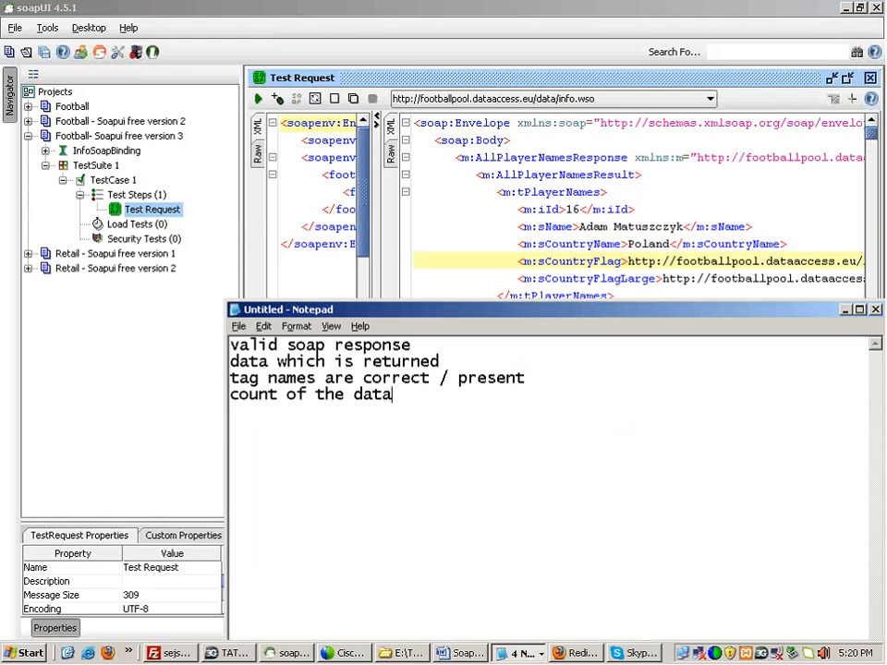
pyautogui.press('Return')
pyautogui.write('time taken for')
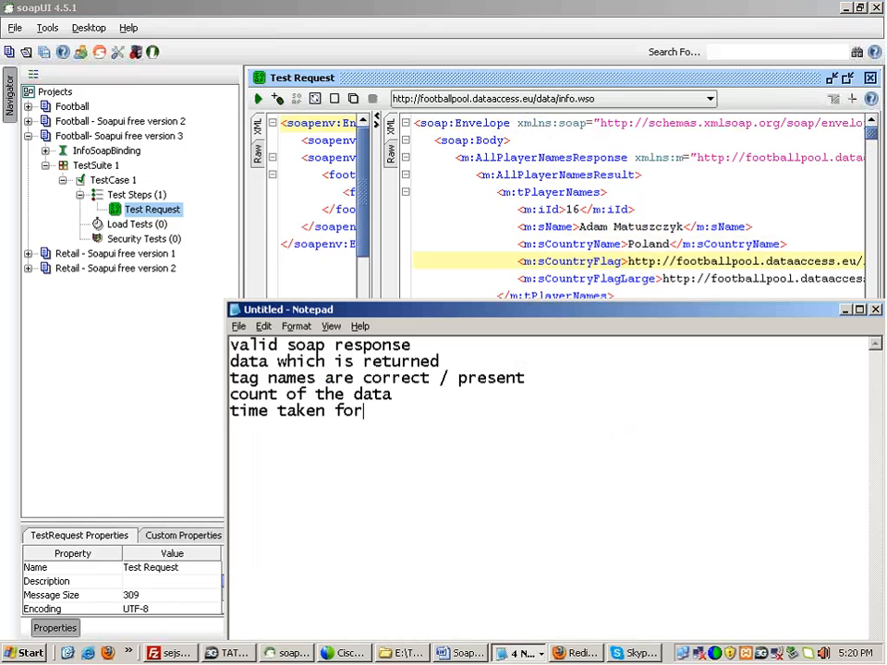
pyautogui.write(' response to come')
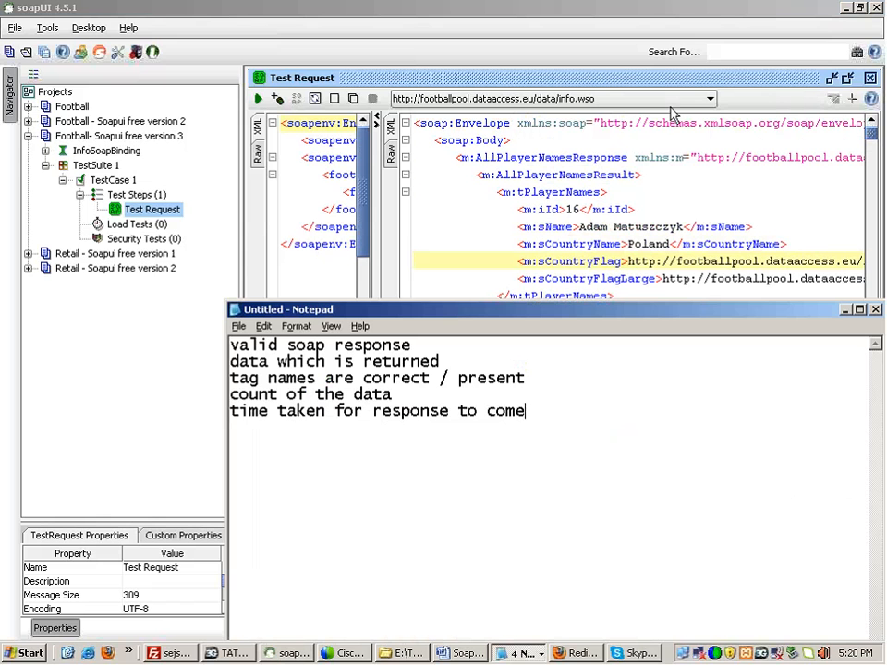
# Step: Highlight the AllPlayerNamesResult tag in the response XML
pyautogui.click(820, 90)
pyautogui.doubleClick(466, 227)
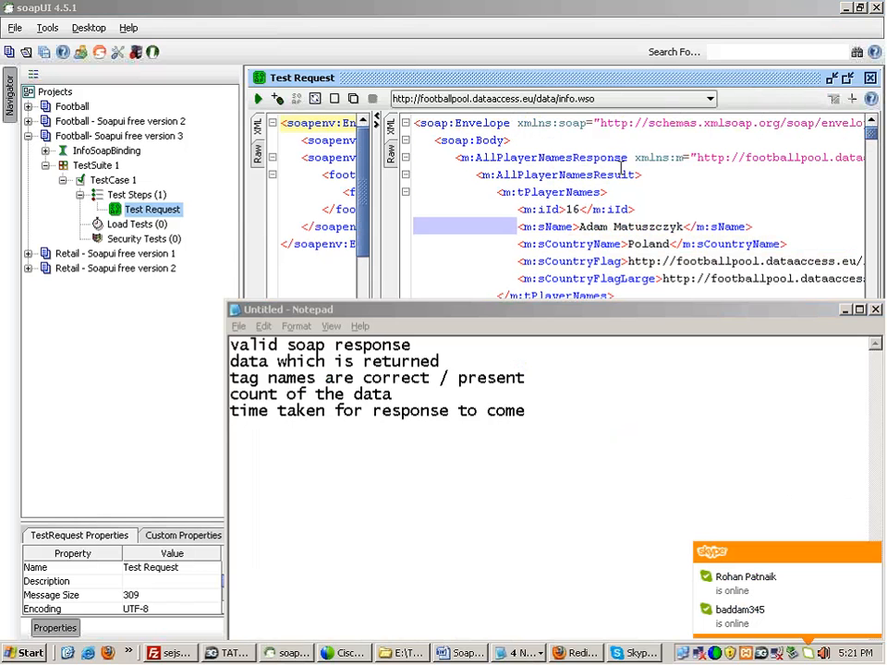
pyautogui.doubleClick(610, 174)
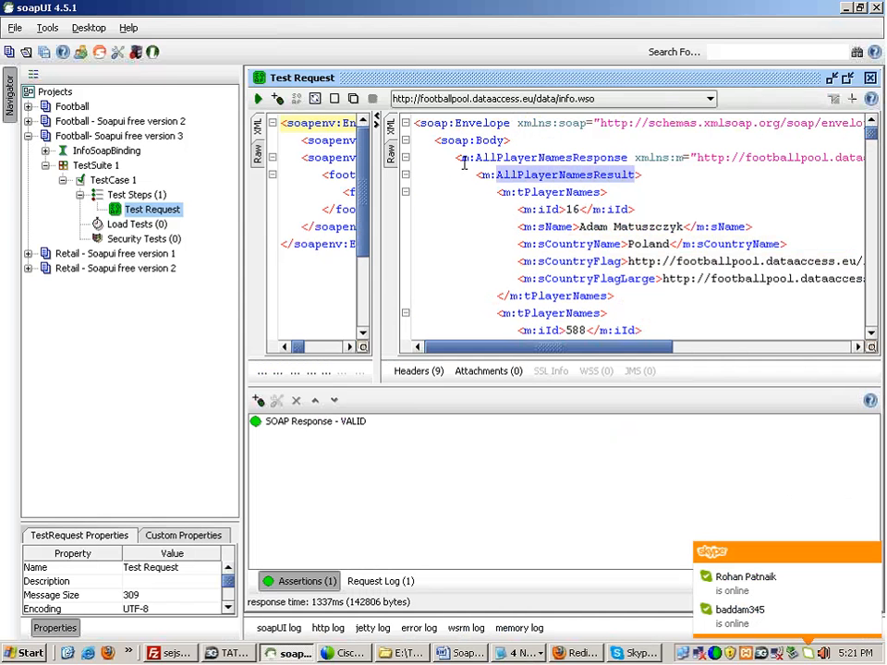
# Step: Show the raw HTTP 200 OK response, then add 'status codes' to the Notepad list
pyautogui.click(393, 161)
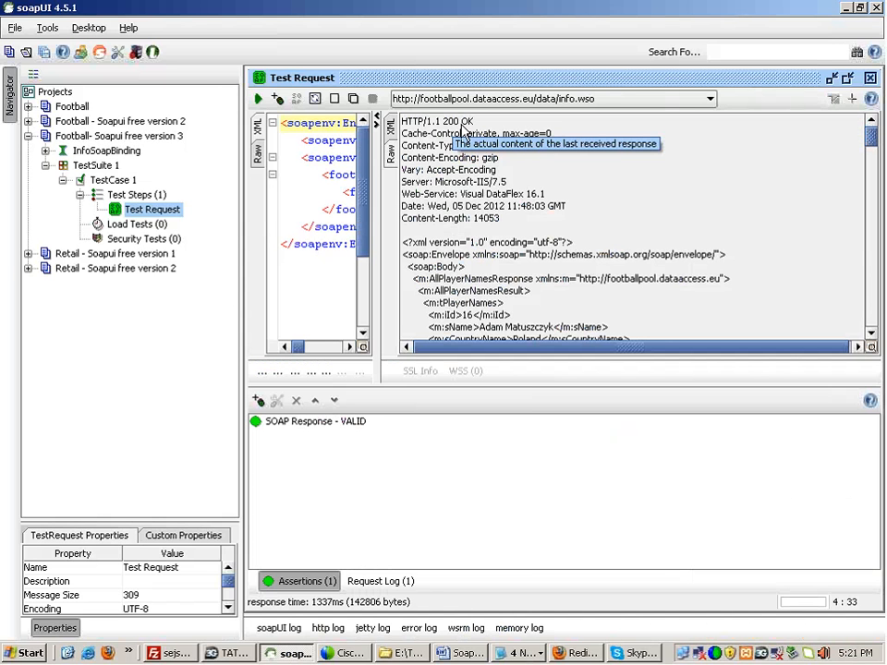
pyautogui.hotkey('alt', 'Tab')
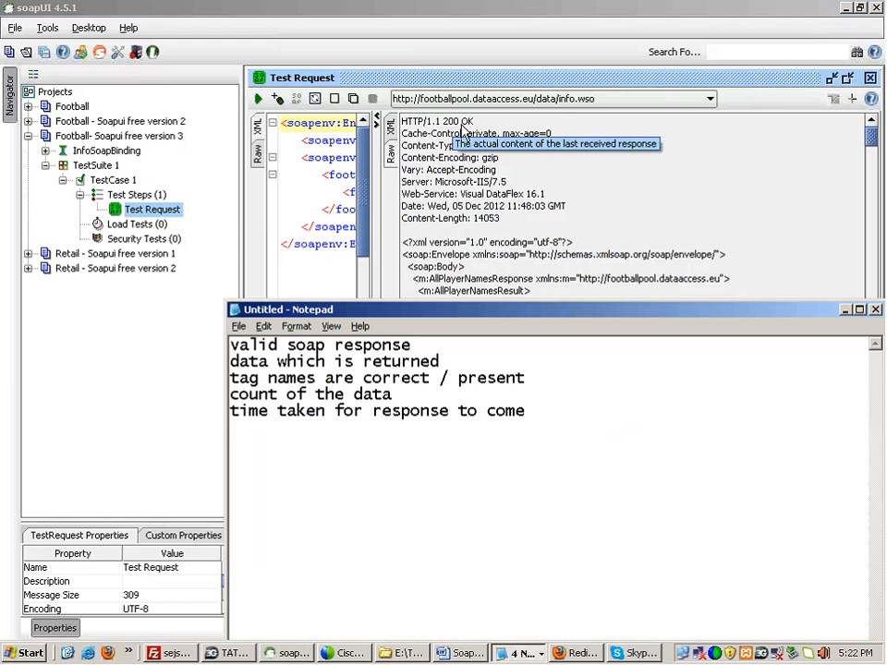
pyautogui.write('status')
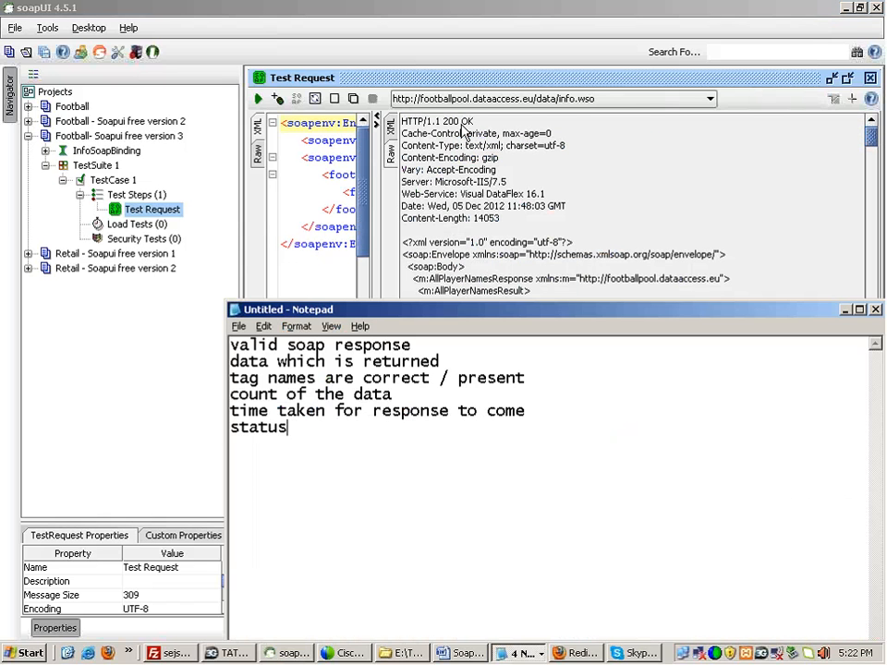
pyautogui.write(' codes')
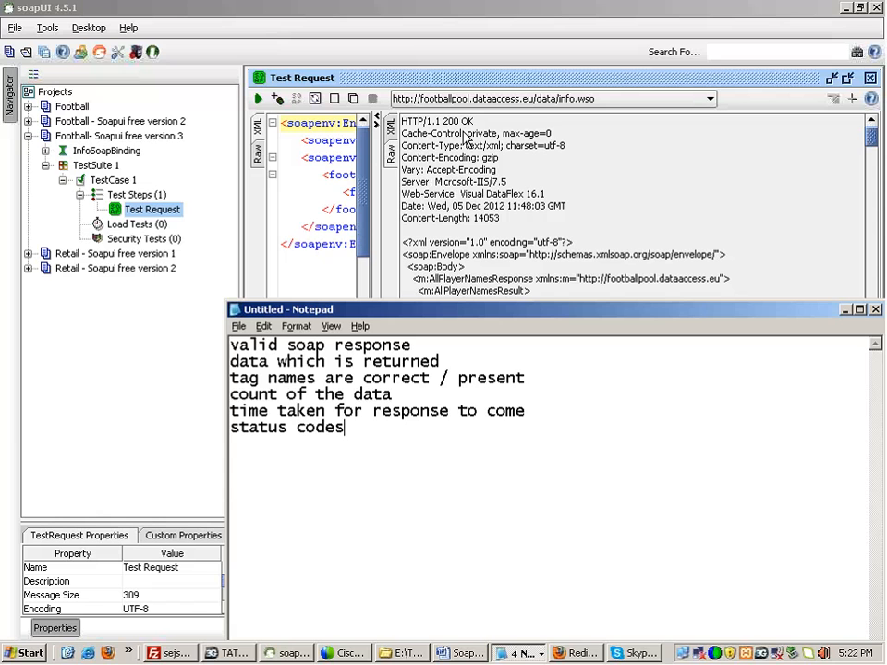
pyautogui.moveTo(346, 429); pyautogui.dragTo(224, 351)
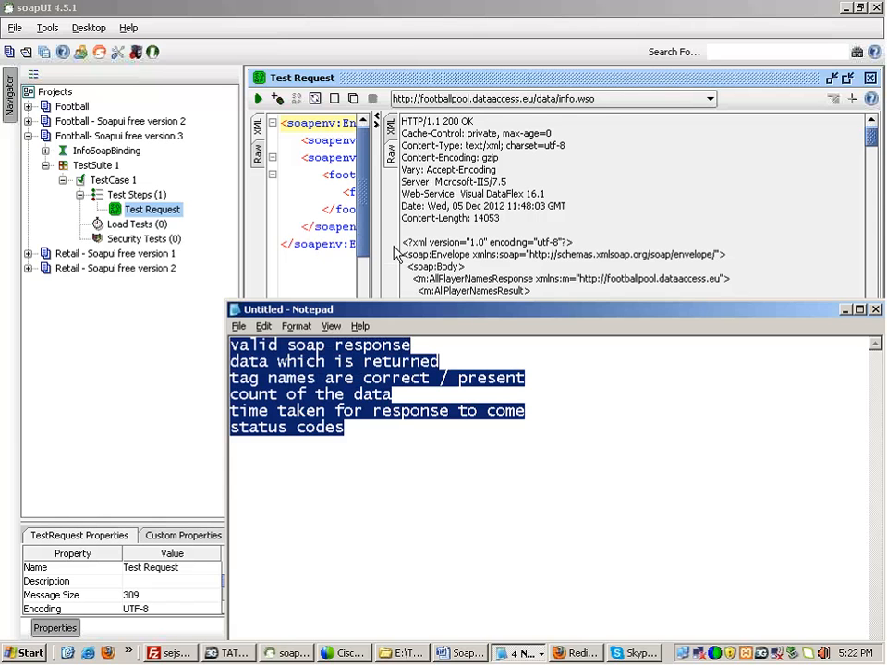
# Step: Widen the response pane and open the Add Assertion dialog for Test Request
pyautogui.click(341, 205)
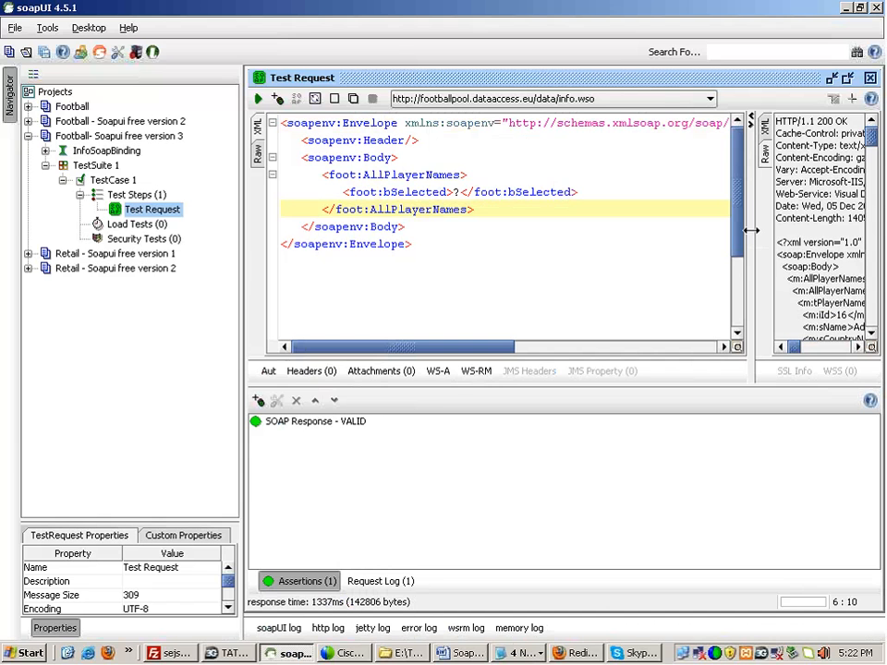
pyautogui.moveTo(752, 227); pyautogui.dragTo(558, 233)
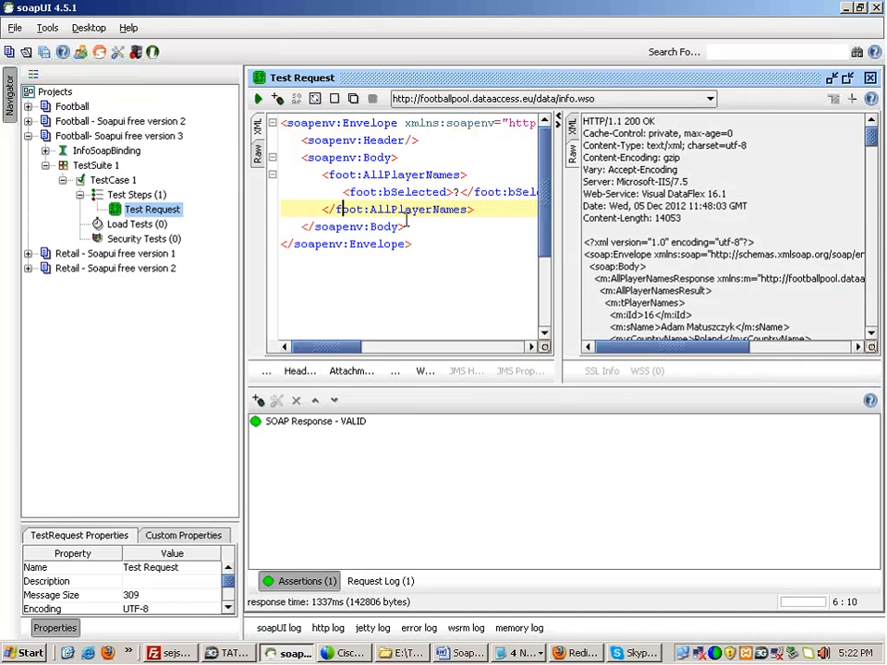
pyautogui.click(342, 175)
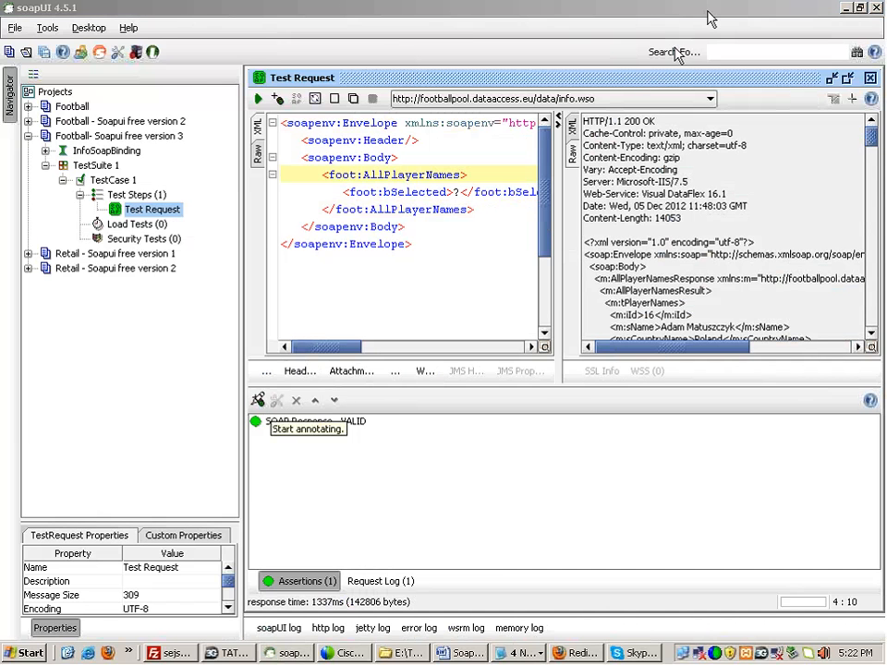
pyautogui.moveTo(255, 403); pyautogui.dragTo(257, 398)
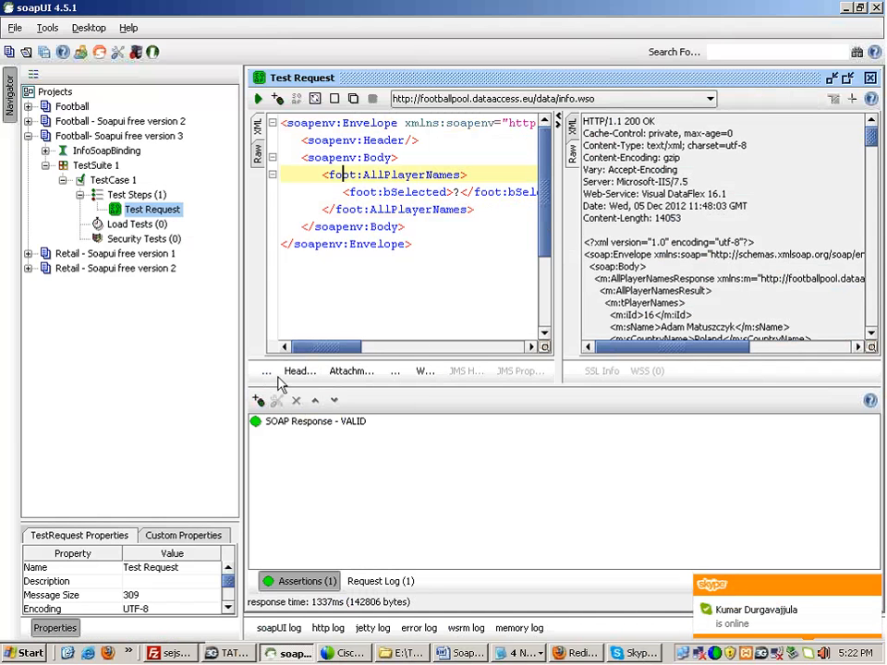
pyautogui.click(257, 399)
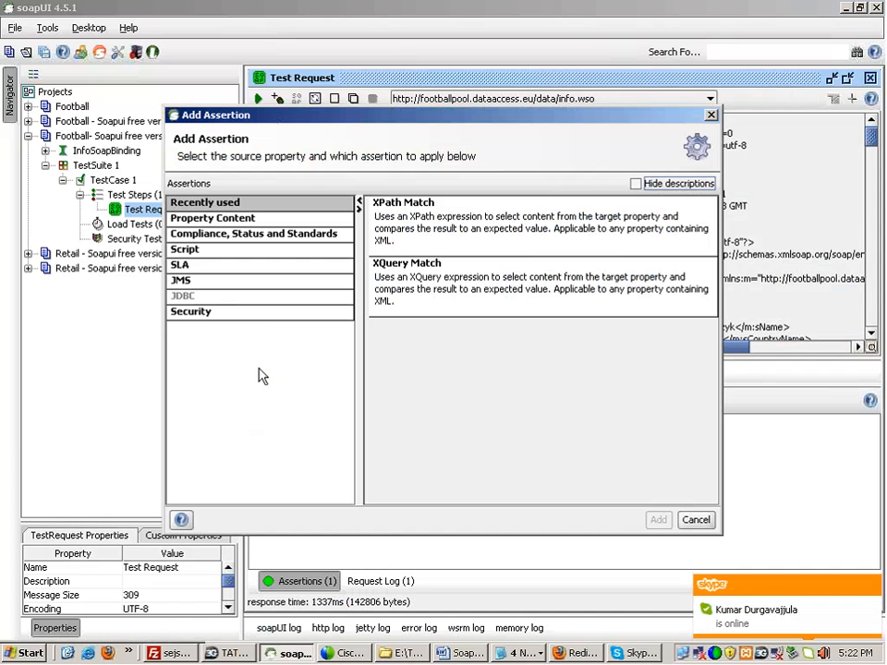
# Step: Browse the assertion categories from Recently Used to Security, ending on Property Content
pyautogui.click(252, 220)
pyautogui.click(252, 220)
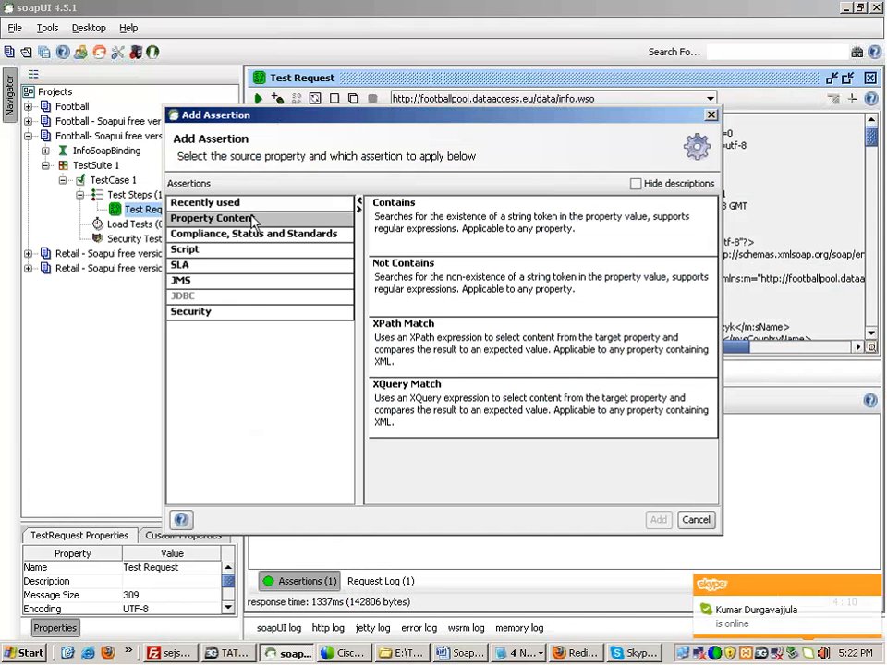
pyautogui.click(251, 234)
pyautogui.click(248, 251)
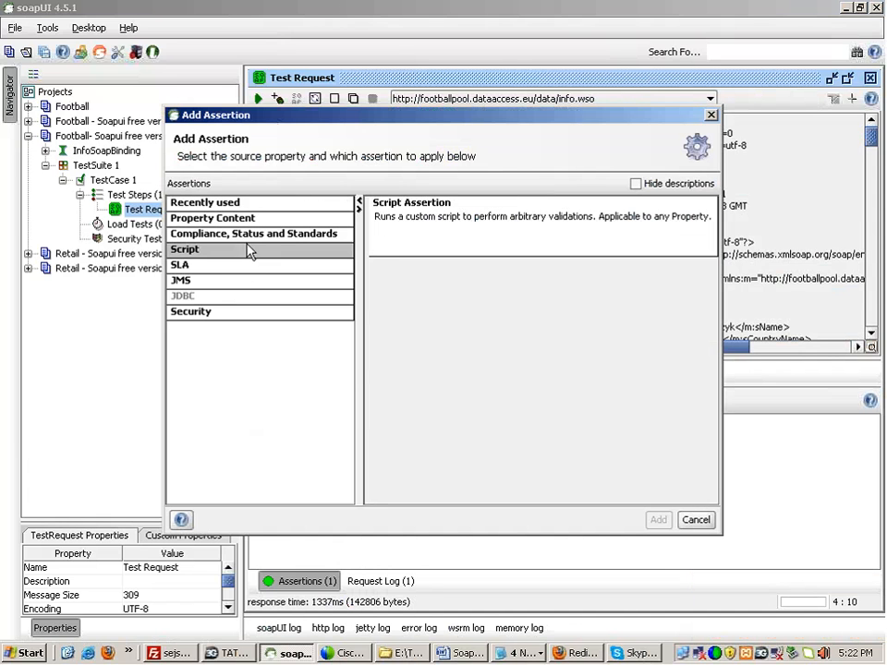
pyautogui.click(248, 267)
pyautogui.click(247, 280)
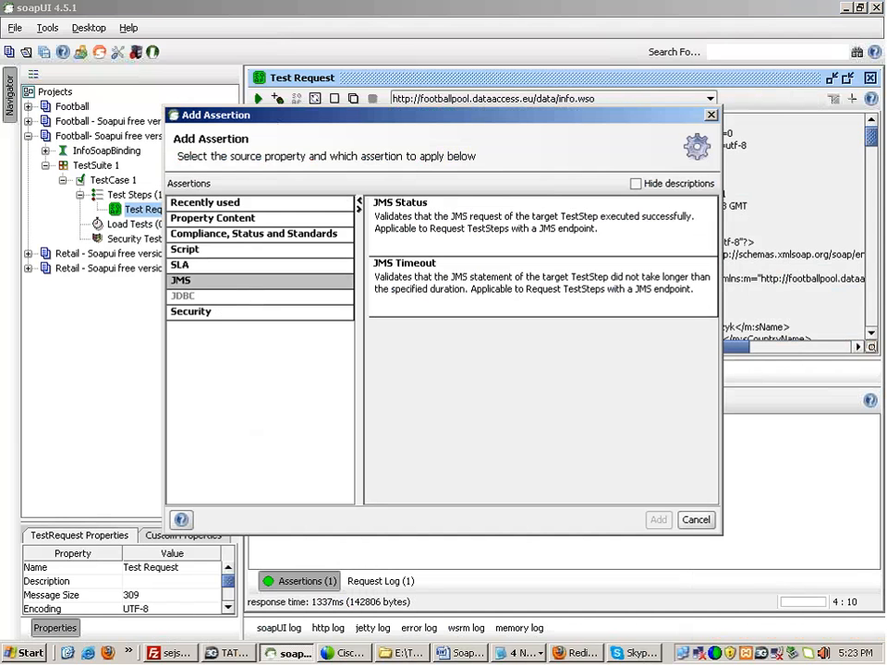
pyautogui.click(220, 314)
pyautogui.click(248, 205)
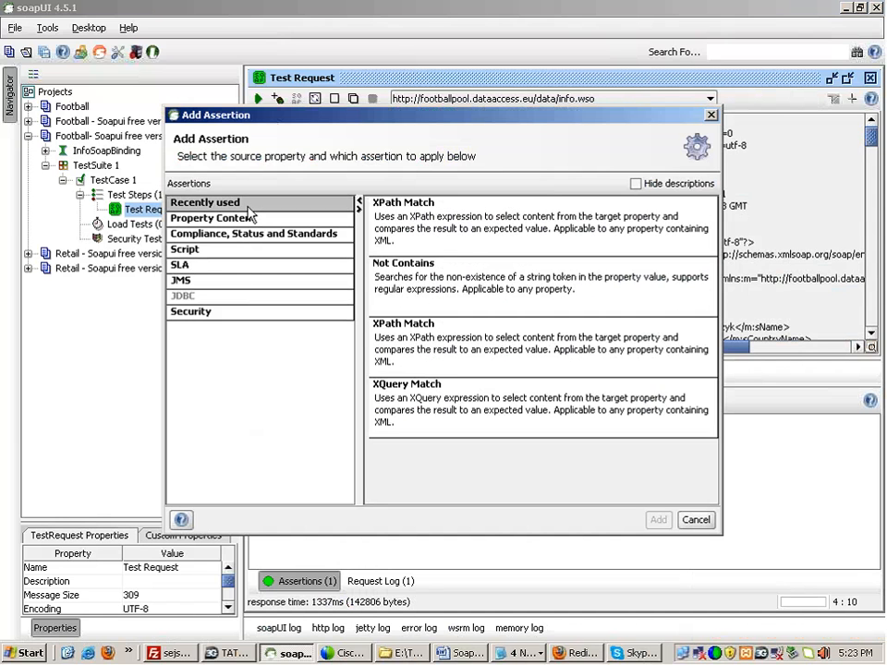
pyautogui.click(248, 215)
pyautogui.click(250, 233)
pyautogui.click(248, 223)
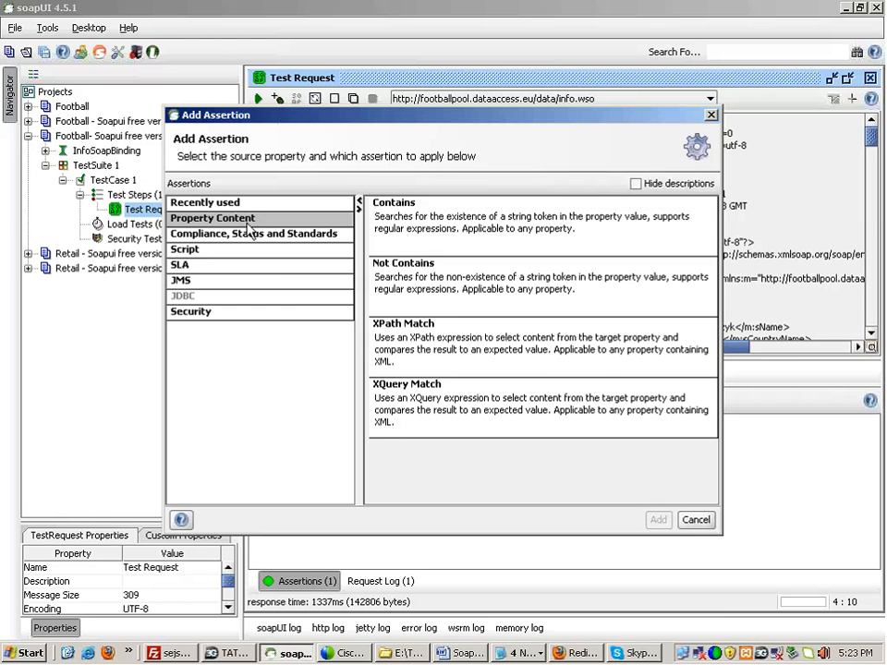
# Step: Compare the Property Content assertions and select Contains
pyautogui.click(427, 229)
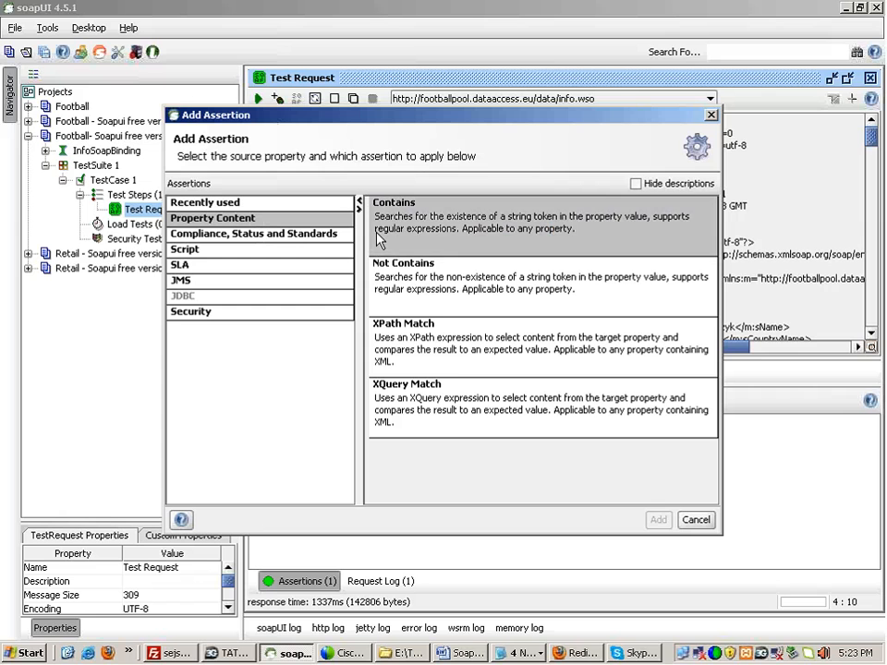
pyautogui.click(402, 305)
pyautogui.click(402, 365)
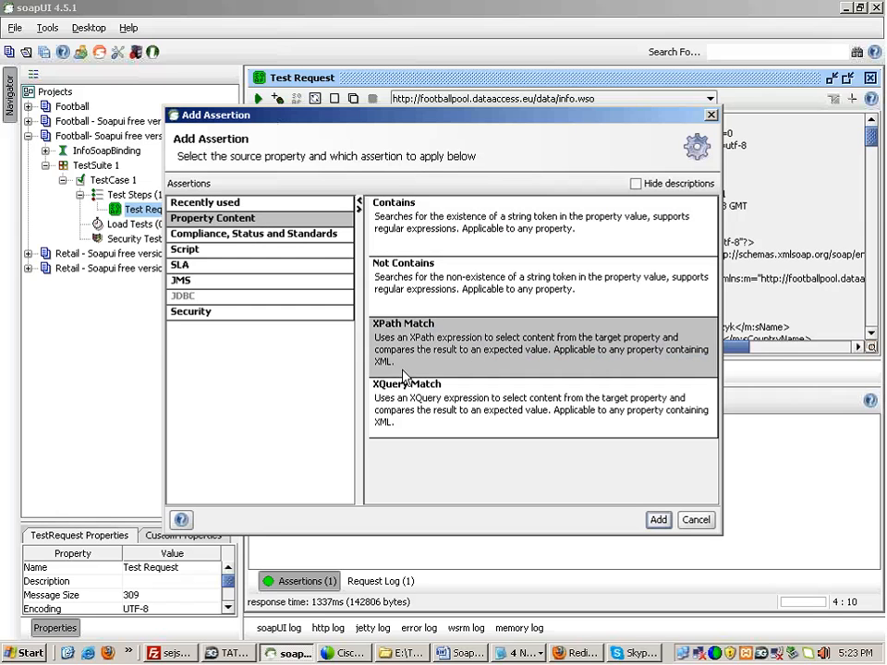
pyautogui.click(404, 407)
pyautogui.click(404, 222)
pyautogui.click(406, 296)
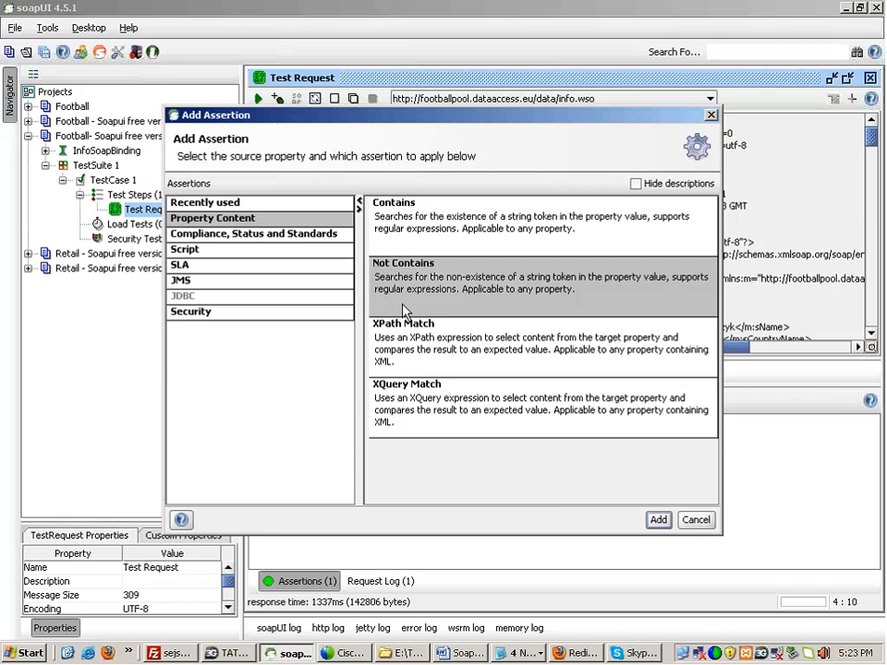
pyautogui.click(403, 358)
pyautogui.click(403, 399)
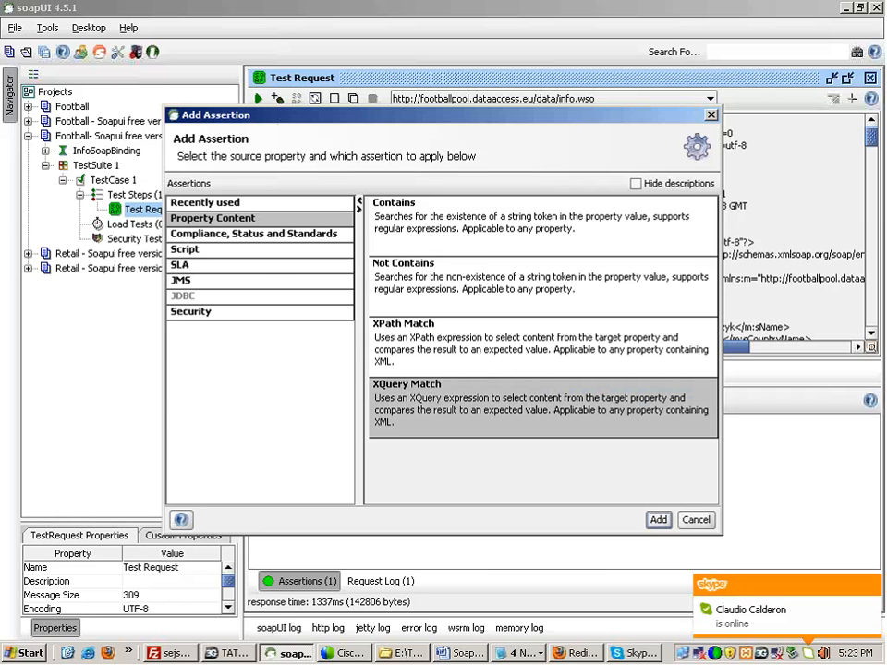
pyautogui.click(415, 251)
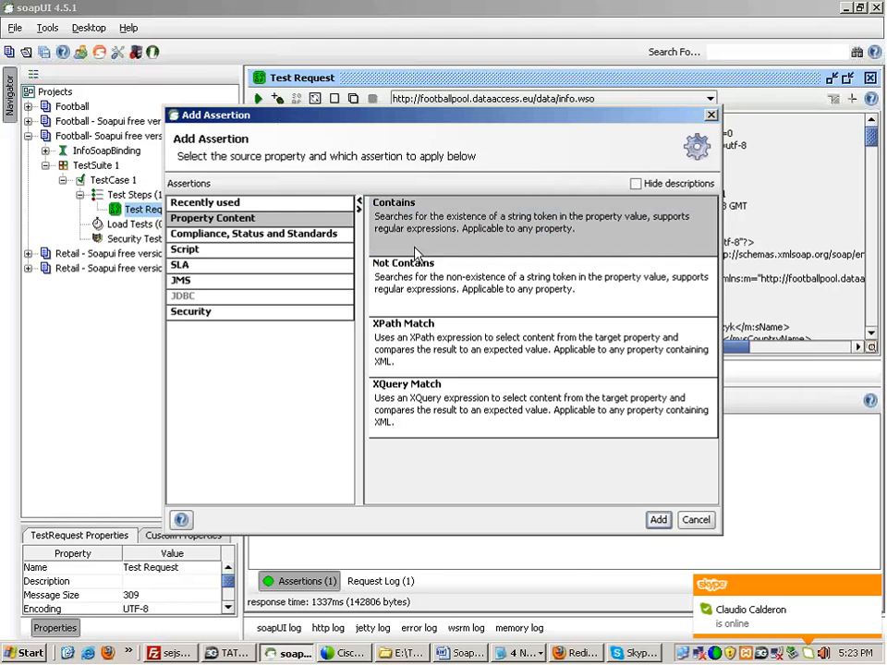
# Step: Switch to Untitled - Notepad and start a new line below the six checks
pyautogui.click(524, 654)
pyautogui.click(525, 580)
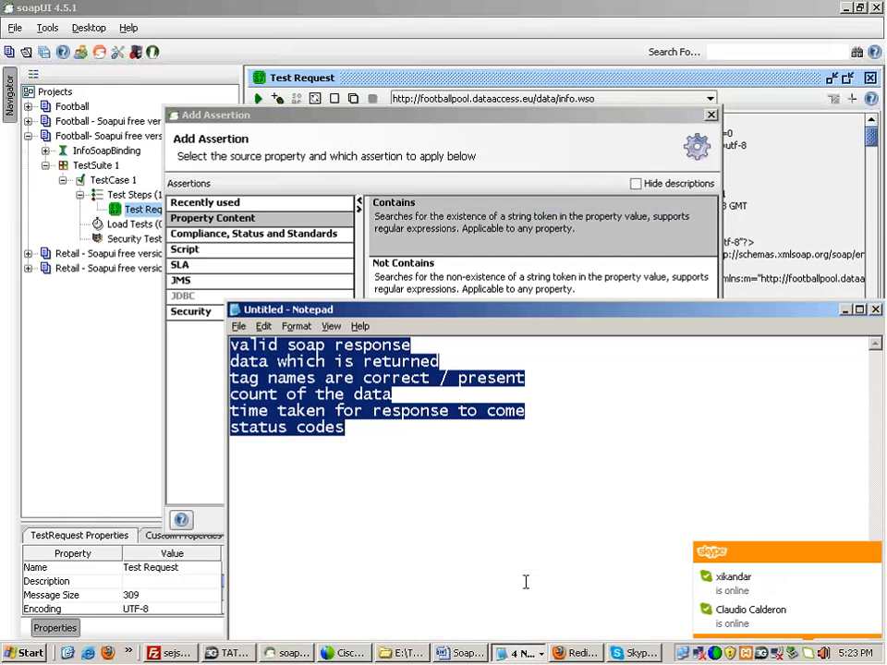
pyautogui.click(419, 464)
pyautogui.press('Return')
pyautogui.press('Return')
pyautogui.press('Return')
# Step: Note 'contains - check for string in the response' in Notepad
pyautogui.write('con')
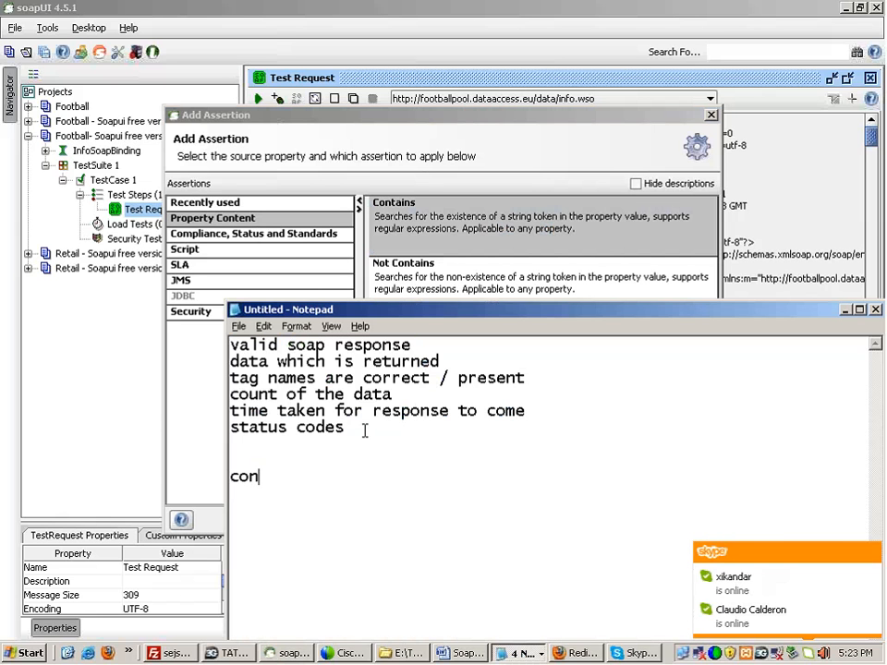
pyautogui.write('tains - check if')
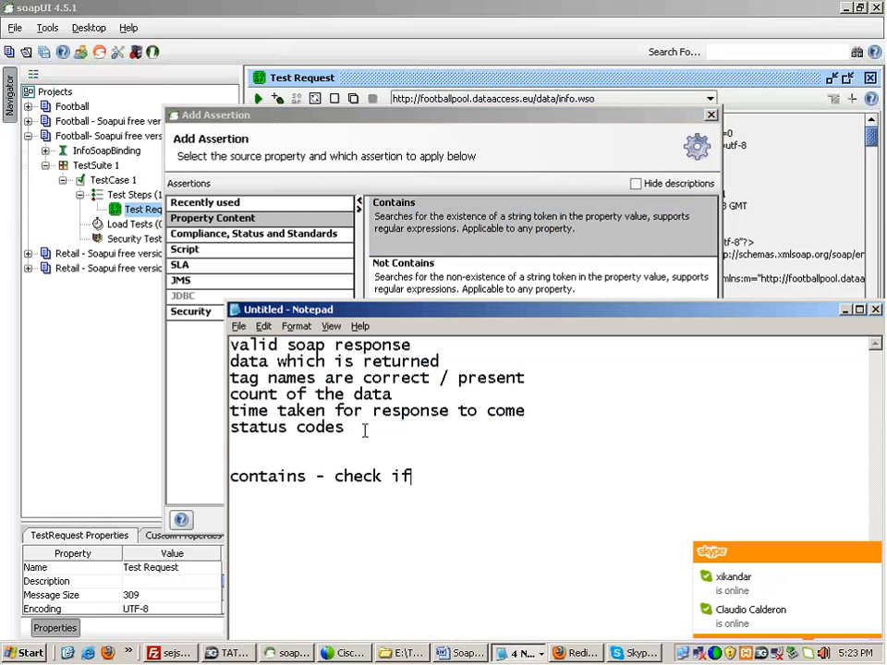
pyautogui.press('BackSpace')
pyautogui.press('BackSpace')
pyautogui.write('for ')
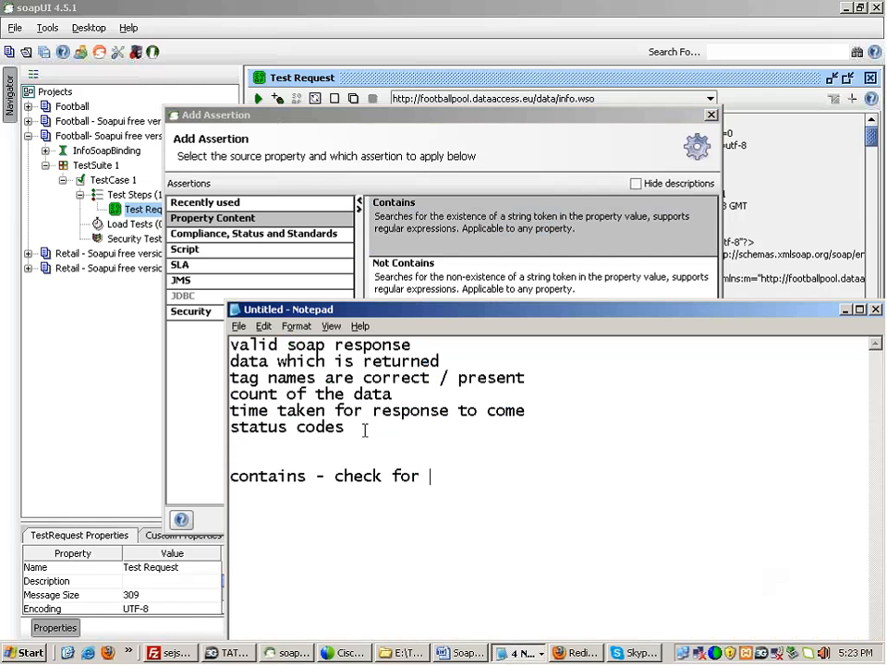
pyautogui.write('string in the ')
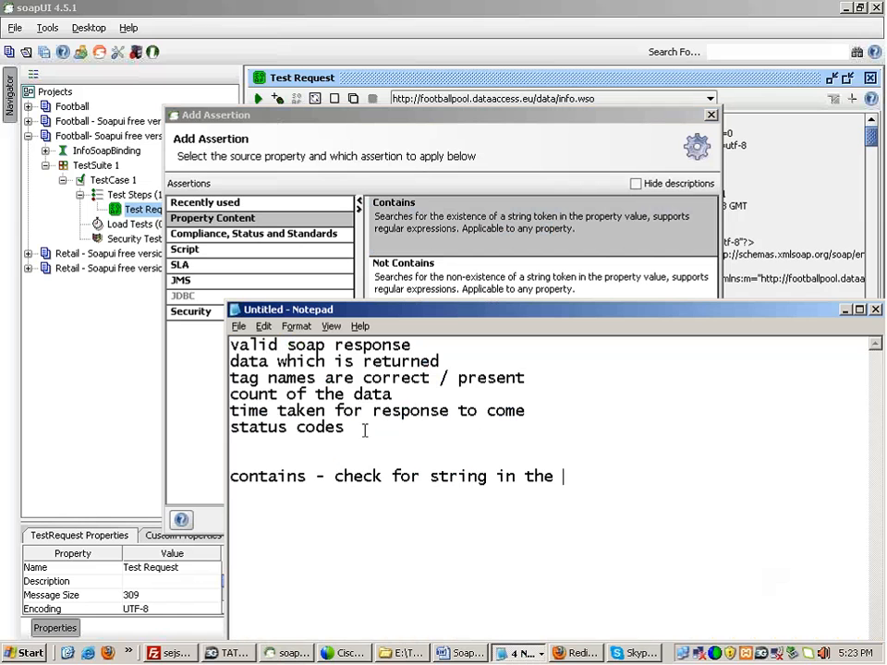
pyautogui.write('response')
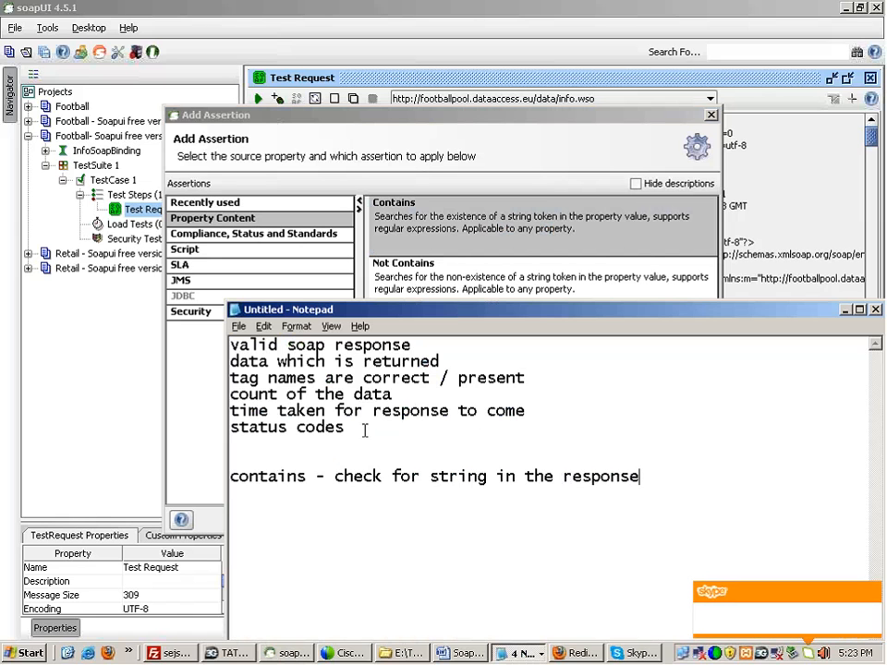
pyautogui.click(406, 234)
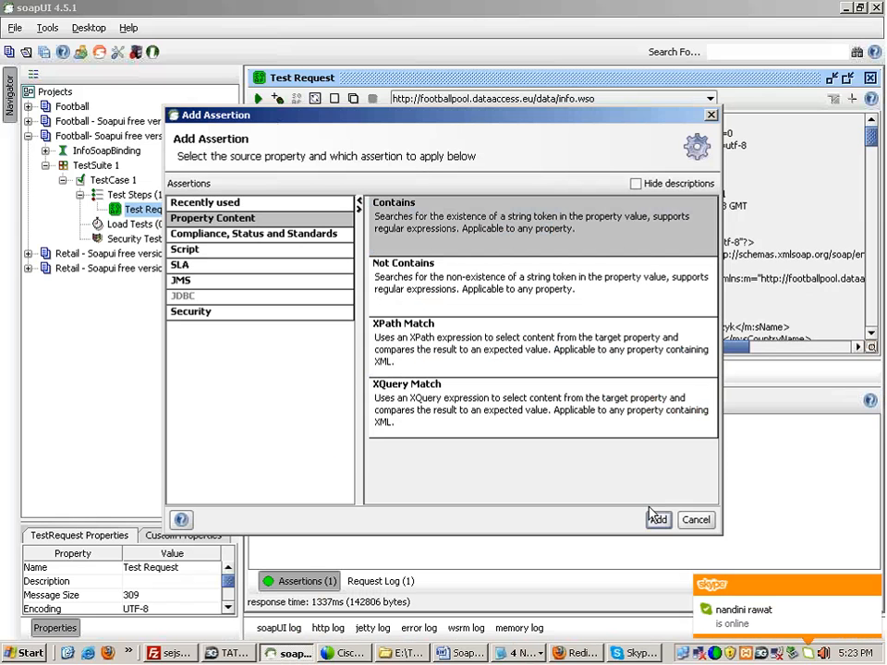
# Step: Add a Contains assertion to the Test Request and close its options unchanged
pyautogui.doubleClick(463, 242)
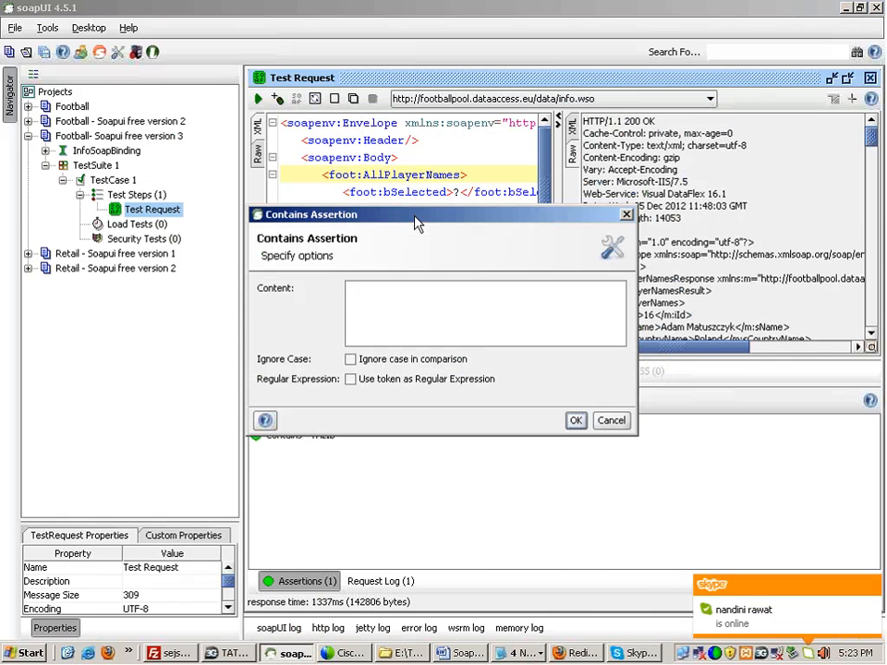
pyautogui.moveTo(416, 221); pyautogui.dragTo(437, 538)
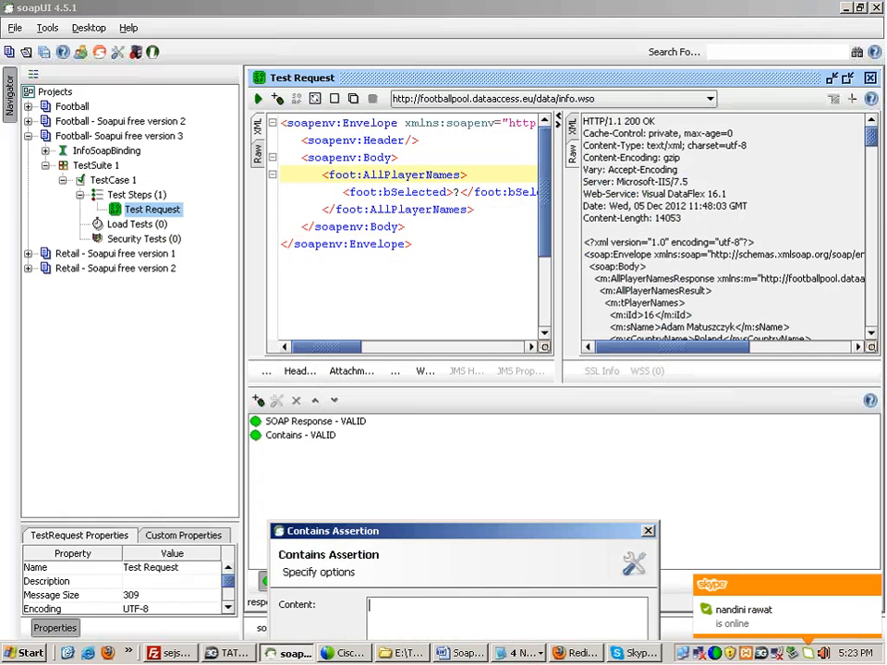
pyautogui.moveTo(444, 531); pyautogui.dragTo(424, 259)
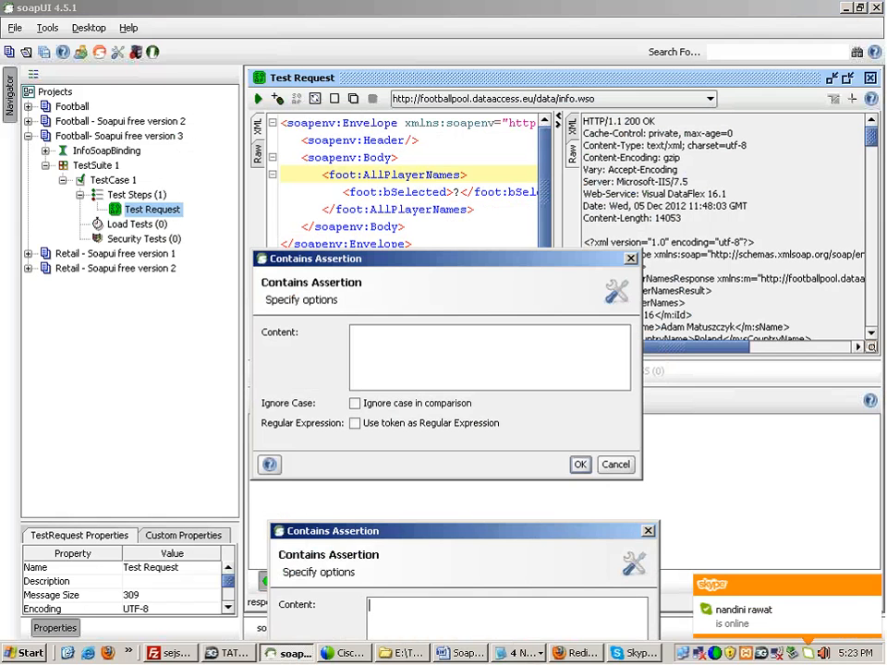
pyautogui.click(614, 465)
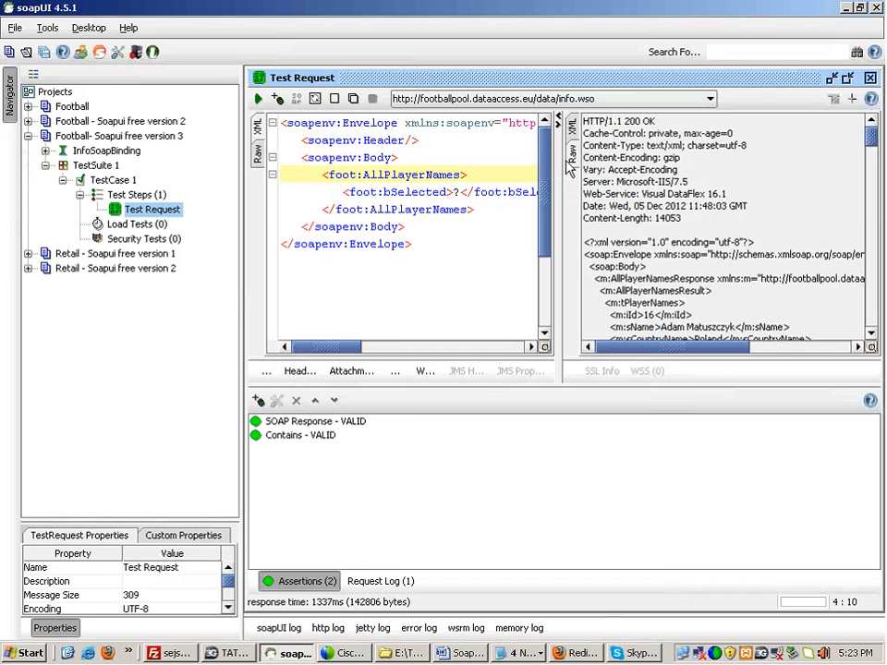
# Step: Show the response as XML and copy the first player's surname
pyautogui.click(572, 127)
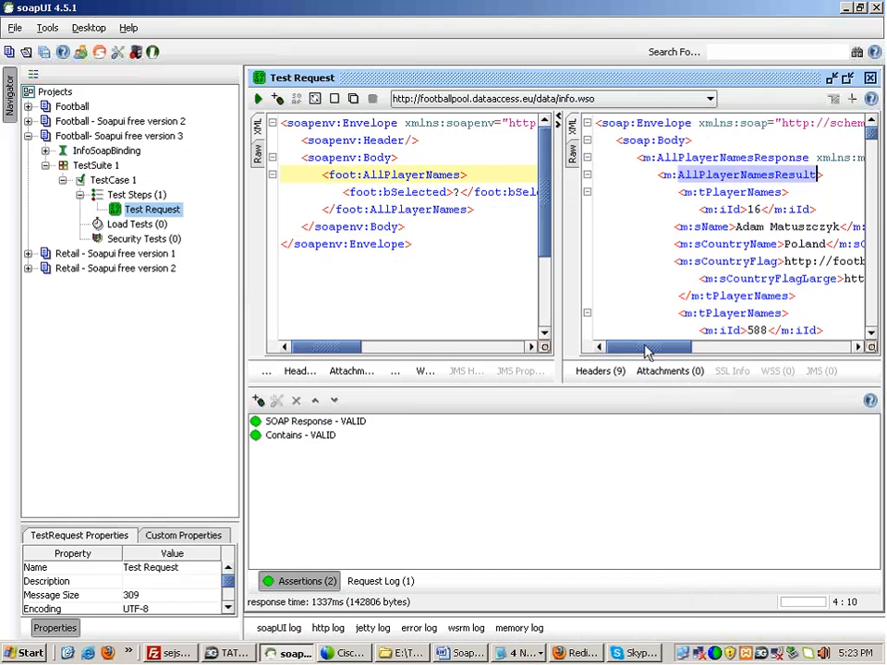
pyautogui.moveTo(643, 351); pyautogui.dragTo(669, 349)
pyautogui.doubleClick(758, 227)
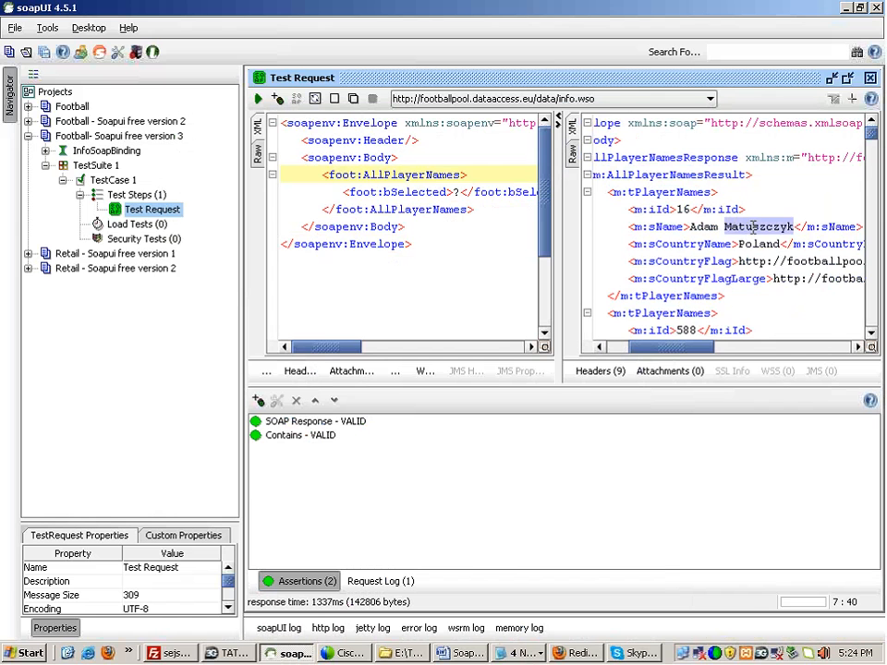
pyautogui.rightClick(757, 227)
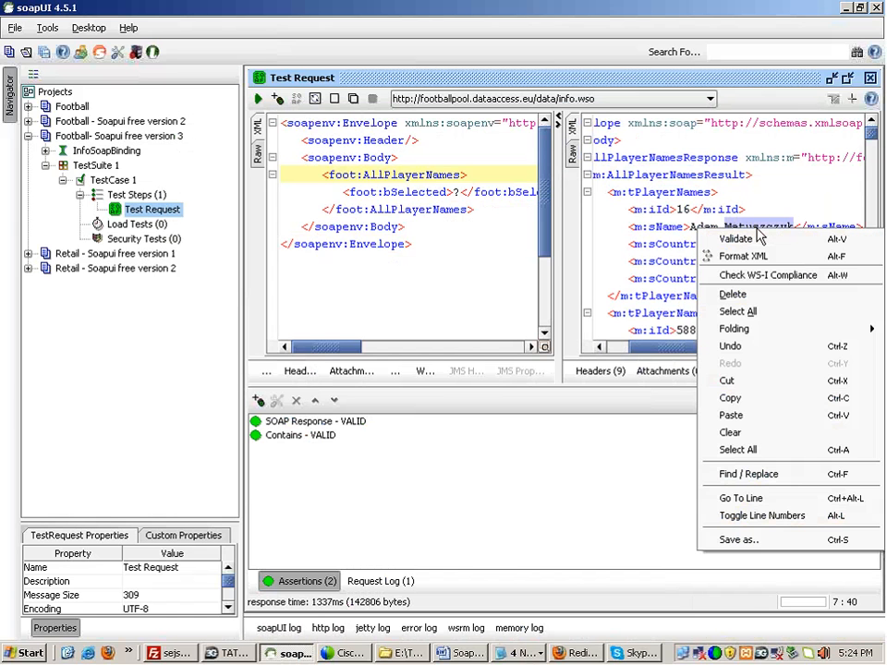
pyautogui.click(766, 399)
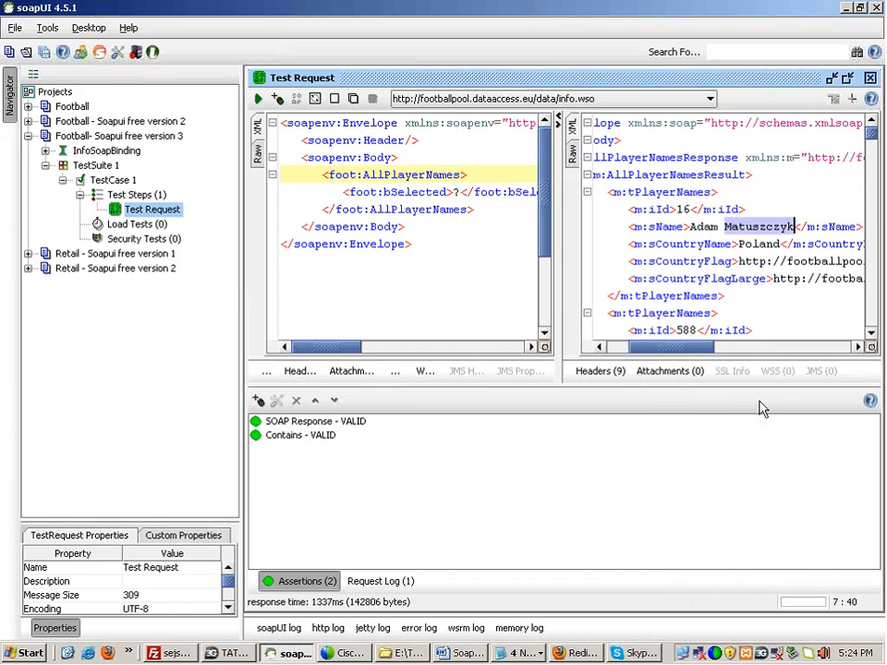
pyautogui.click(277, 440)
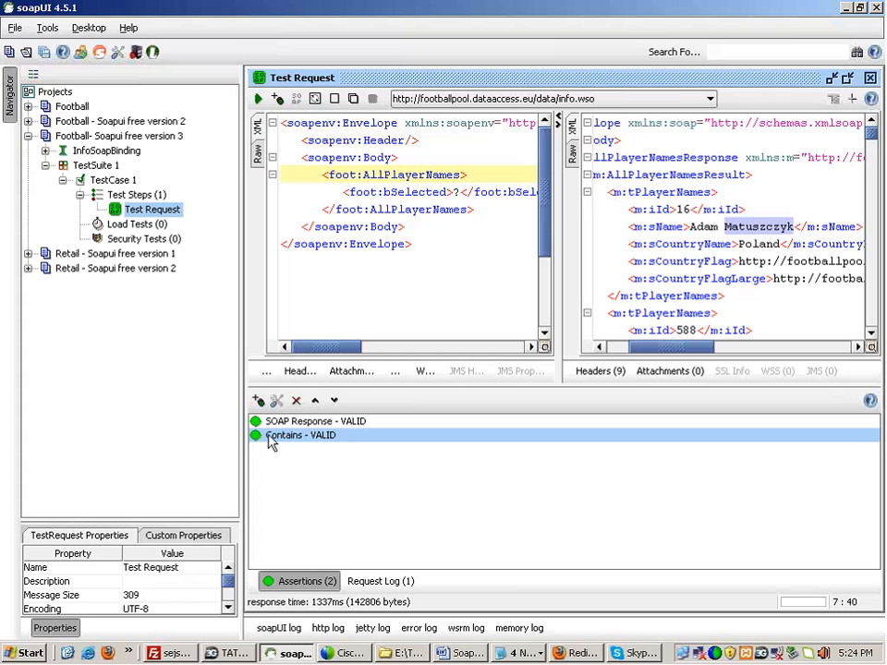
# Step: Set the Contains assertion's content to Matuszczyk, treated as a regular expression
pyautogui.doubleClick(288, 440)
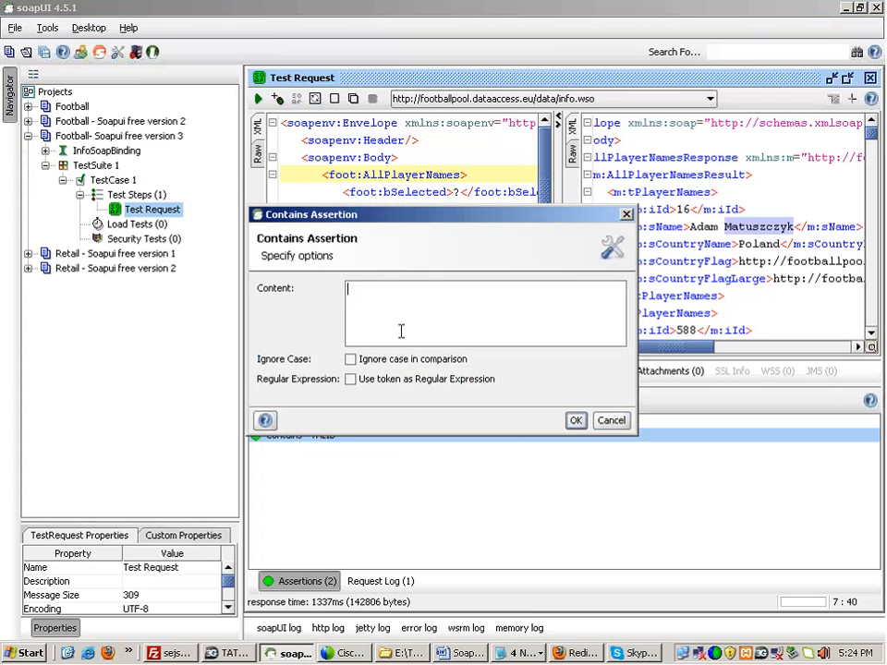
pyautogui.hotkey('ctrl', 'v')
pyautogui.click(350, 379)
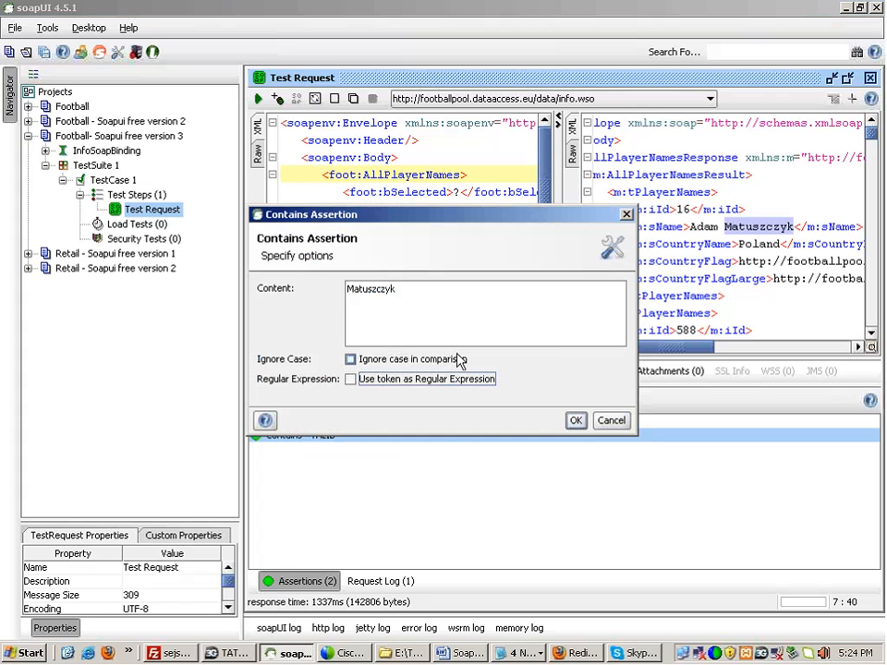
pyautogui.doubleClick(390, 290)
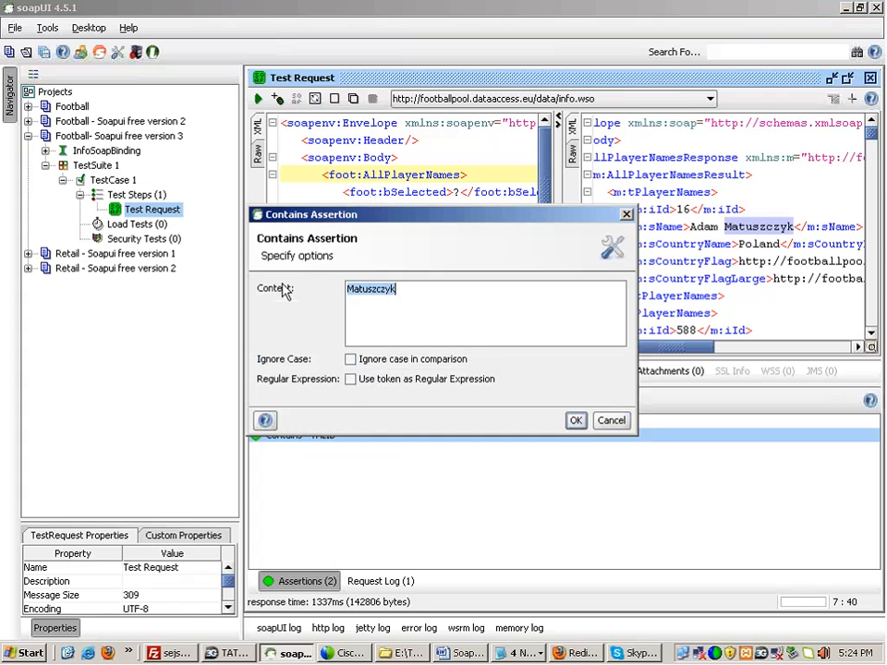
pyautogui.click(575, 420)
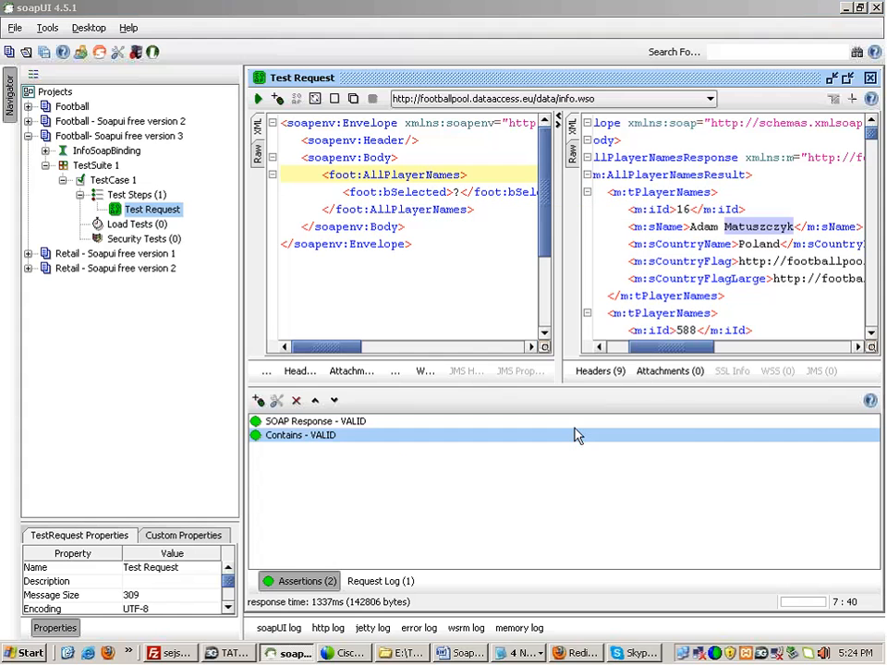
# Step: Rerun the request and check that the Contains assertion shows VALID
pyautogui.doubleClick(296, 436)
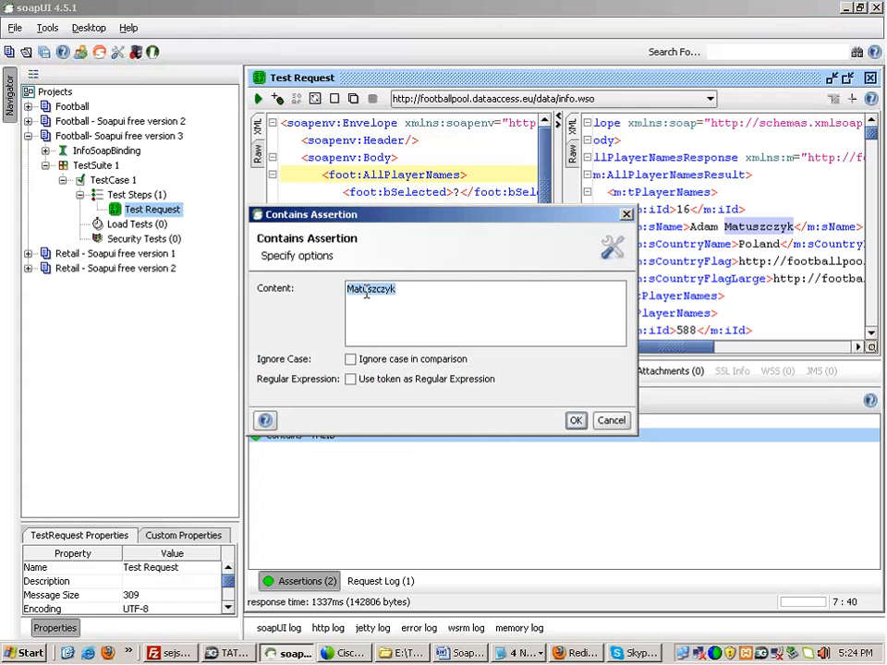
pyautogui.click(611, 420)
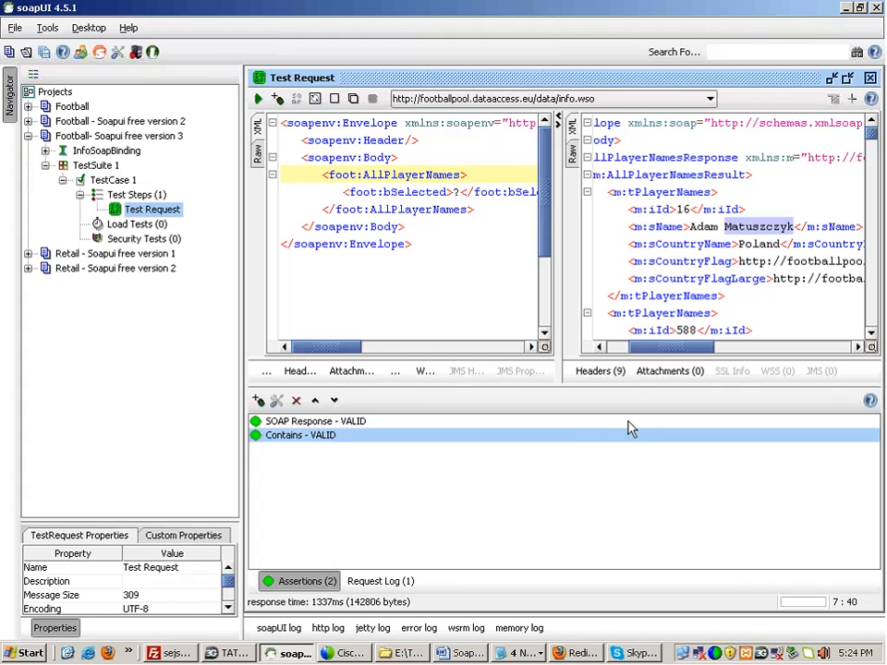
pyautogui.click(260, 98)
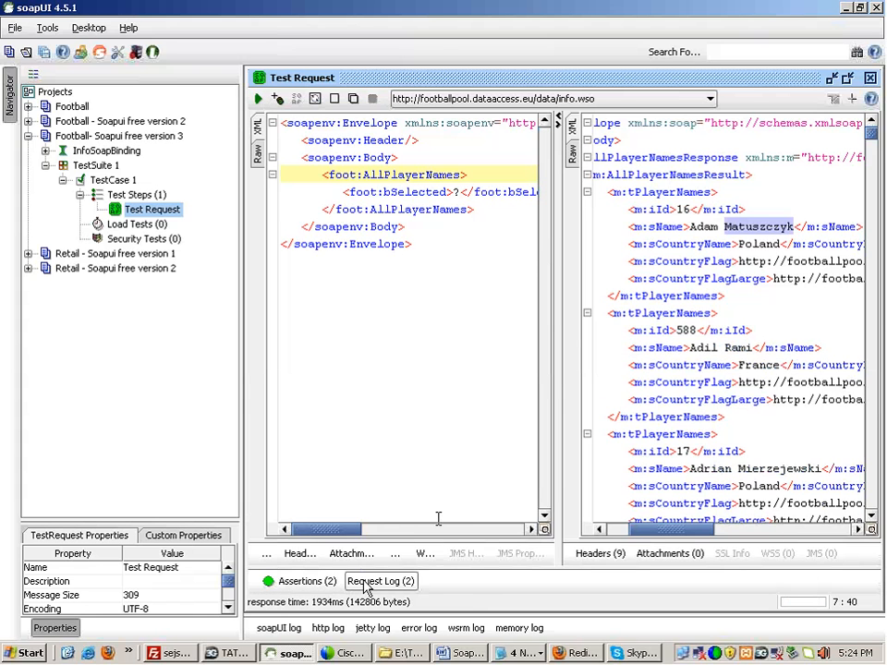
pyautogui.click(300, 581)
pyautogui.click(303, 435)
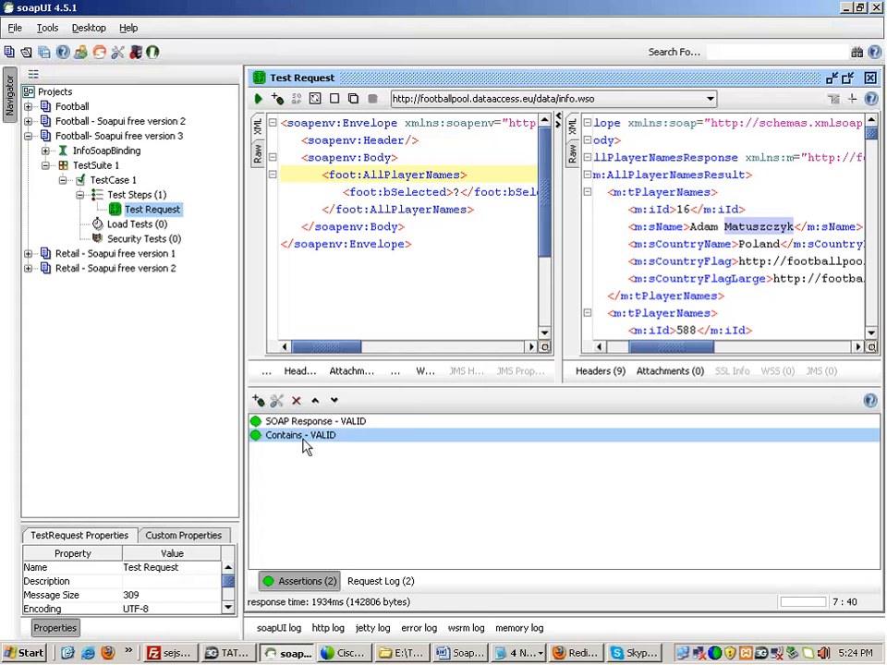
# Step: Delete the existing Test Request step
pyautogui.click(300, 422)
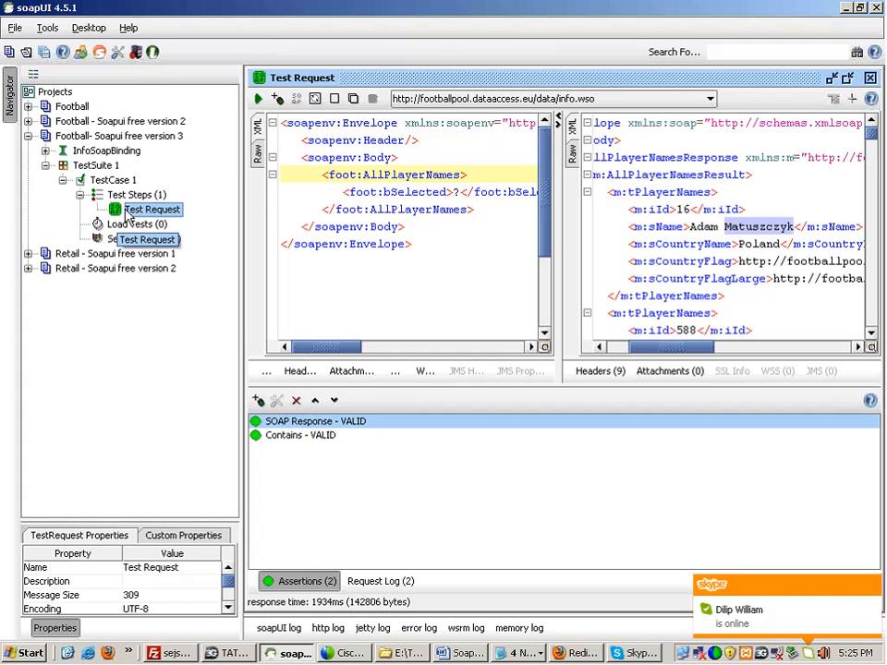
pyautogui.press('Delete')
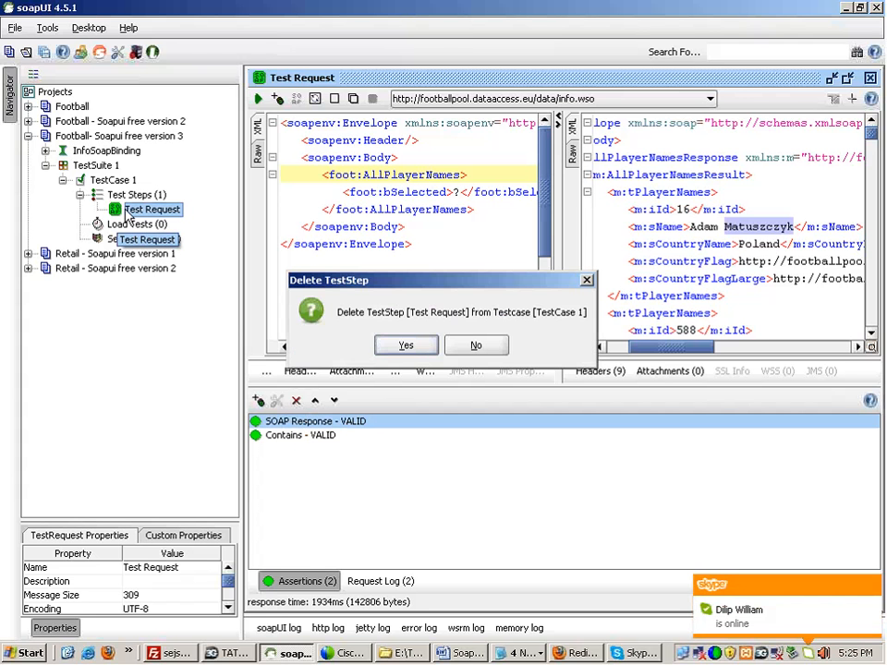
pyautogui.click(380, 347)
# Step: Add a new Test Request step for AllPlayerNames with the SOAP Response assertion
pyautogui.rightClick(146, 196)
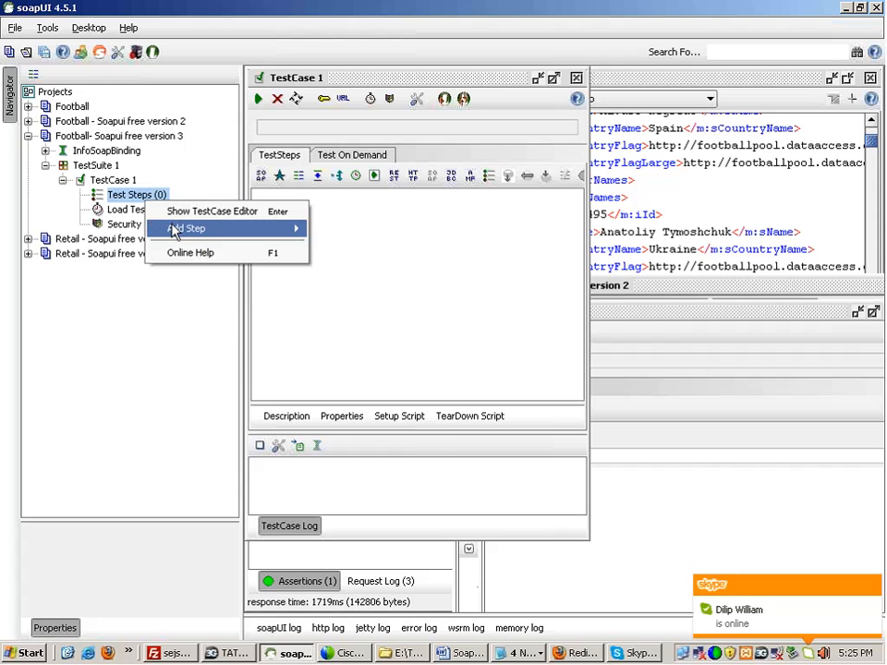
pyautogui.moveTo(176, 234)
pyautogui.click(334, 229)
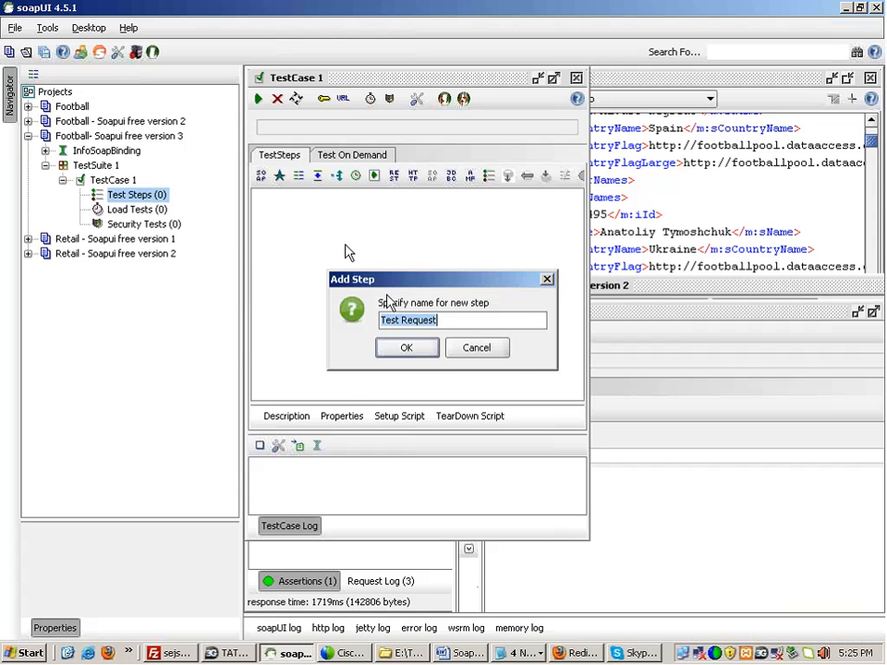
pyautogui.press('Return')
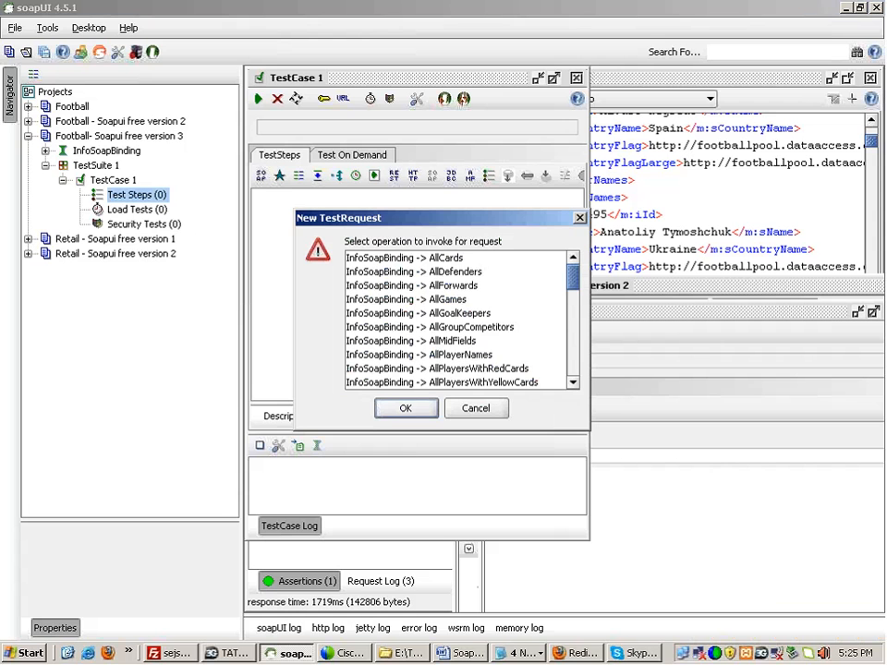
pyautogui.moveTo(574, 289); pyautogui.dragTo(574, 294)
pyautogui.click(411, 325)
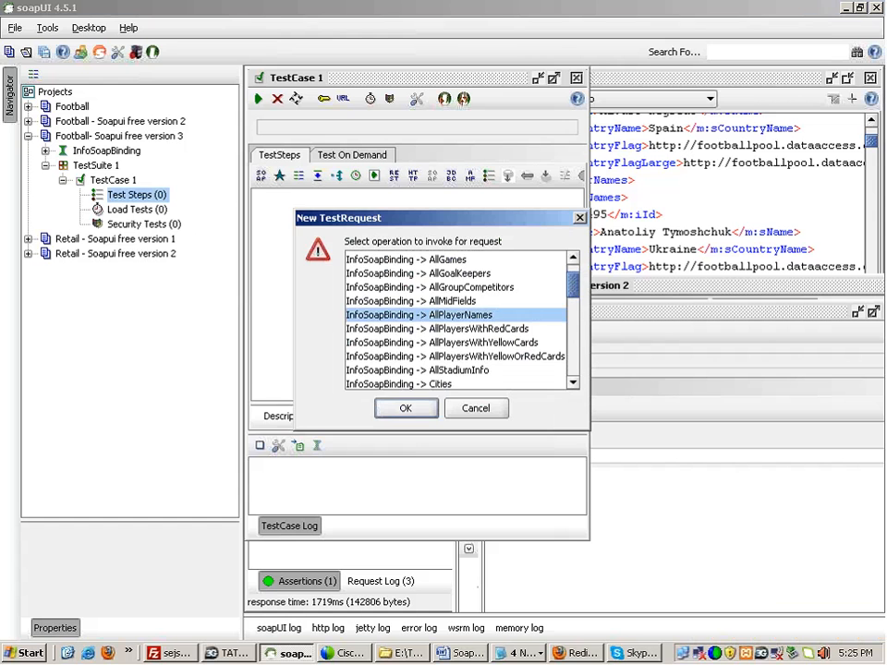
pyautogui.click(416, 407)
pyautogui.press('Tab')
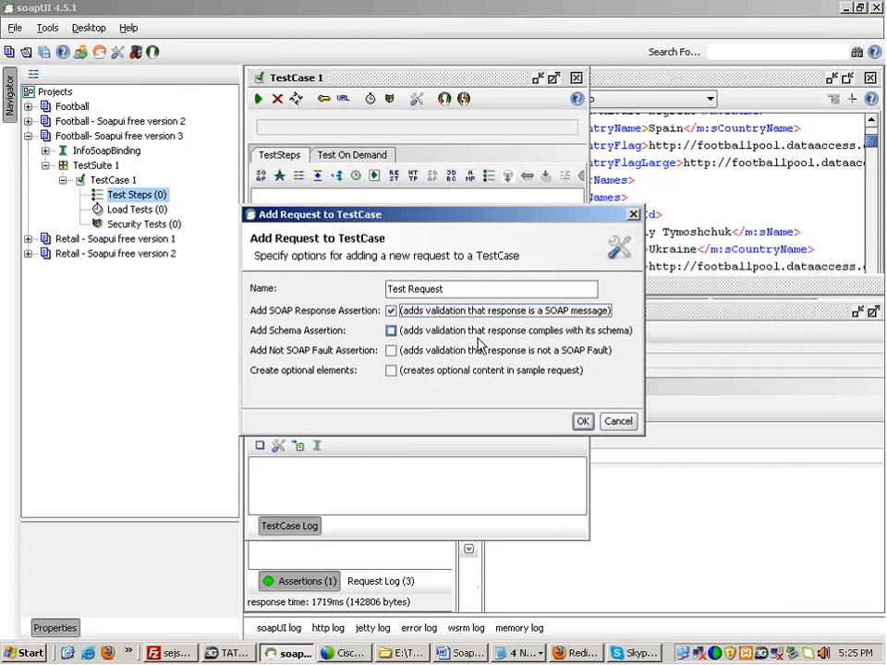
pyautogui.click(583, 422)
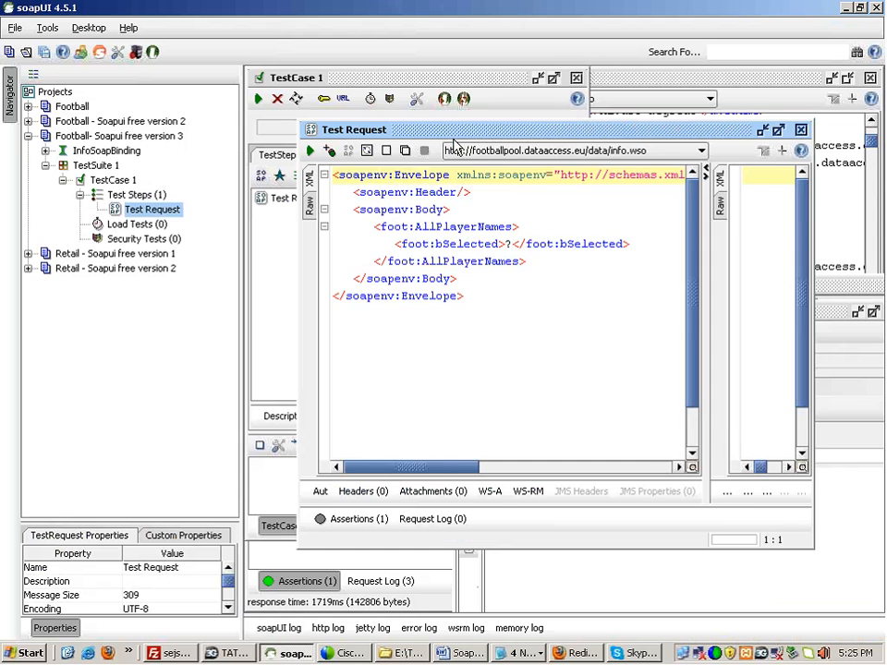
# Step: Maximize the Test Request editor and show its assertions list
pyautogui.moveTo(454, 140); pyautogui.dragTo(455, 126)
pyautogui.doubleClick(455, 125)
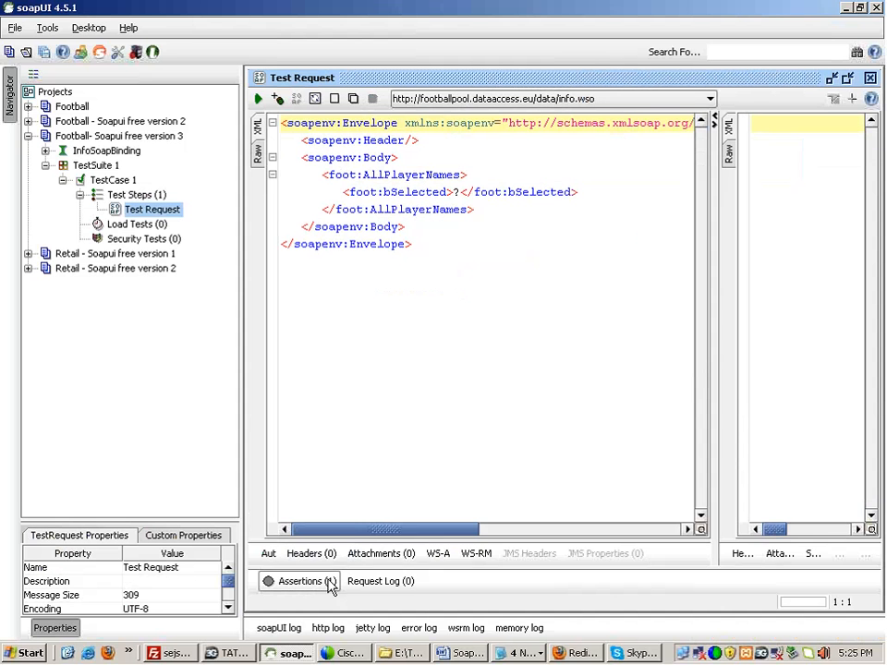
pyautogui.click(330, 582)
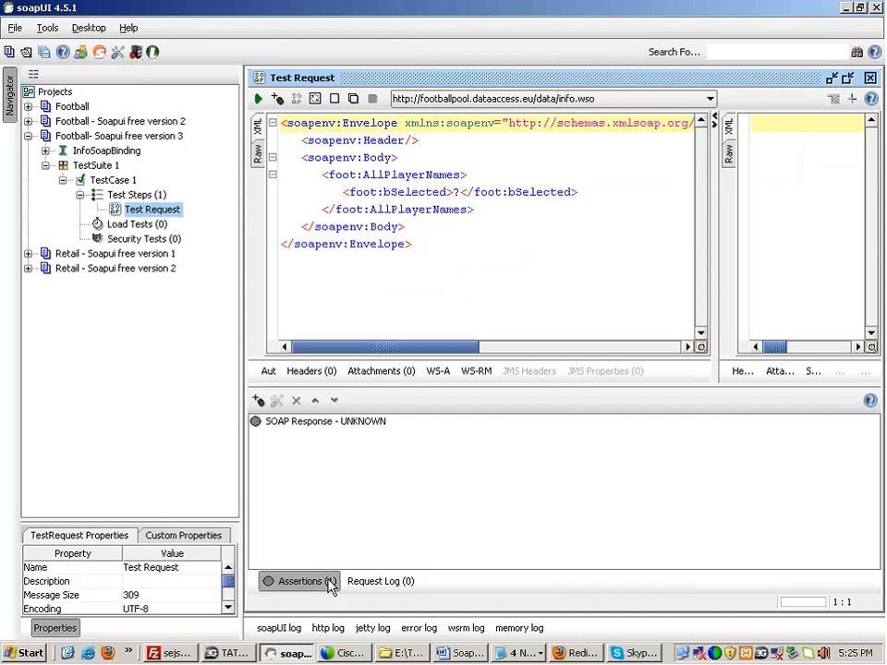
# Step: Submit the AllPlayerNames request and view its assertion results
pyautogui.click(320, 425)
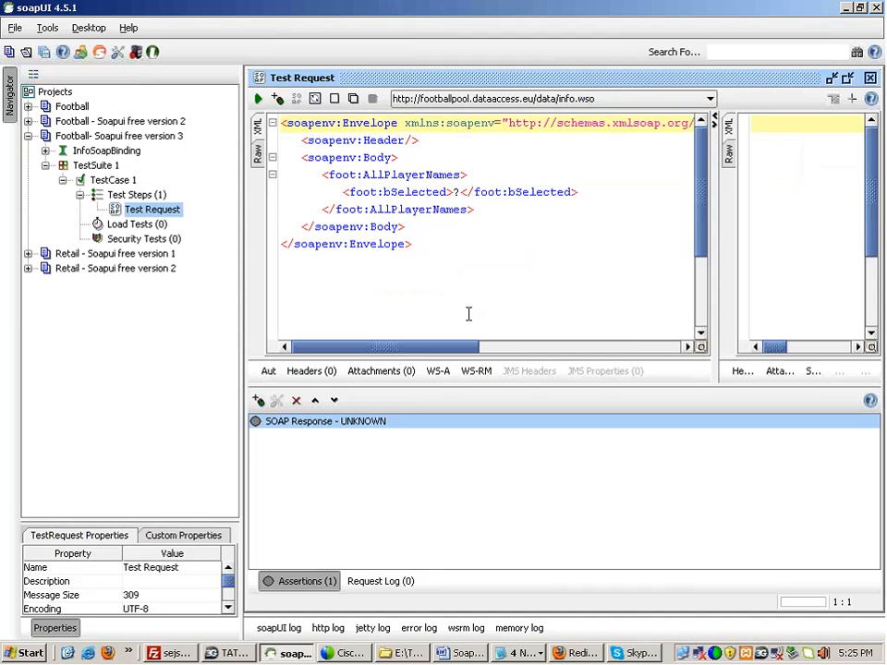
pyautogui.click(256, 98)
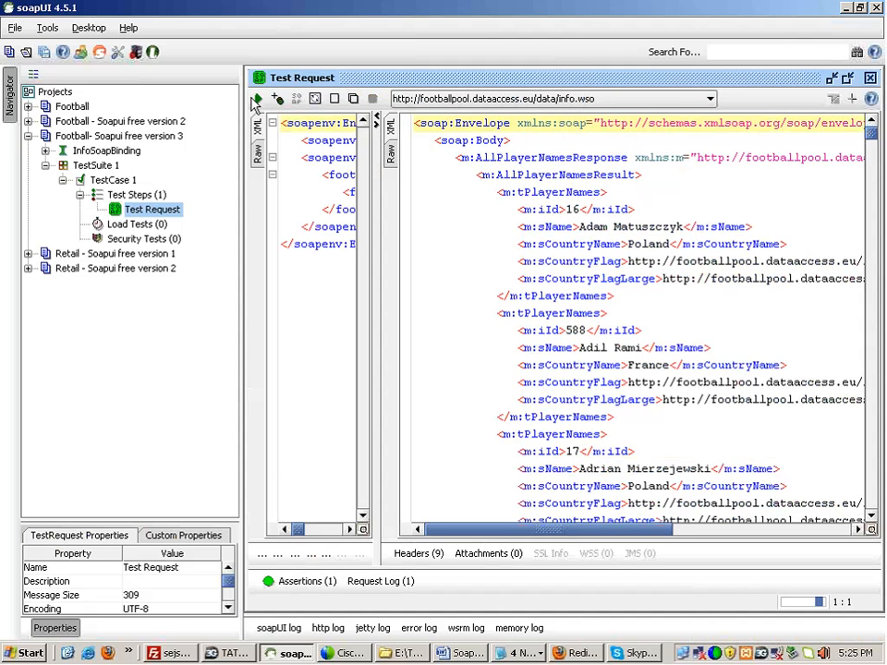
pyautogui.click(301, 582)
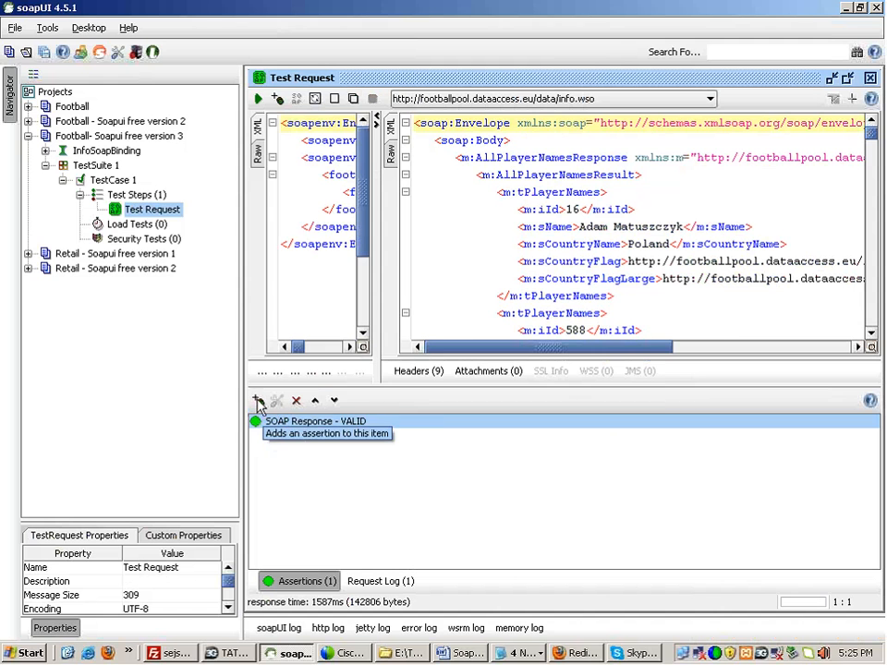
# Step: Add a Contains assertion for a string of x characters, which fails as a missing token on rerun
pyautogui.click(258, 405)
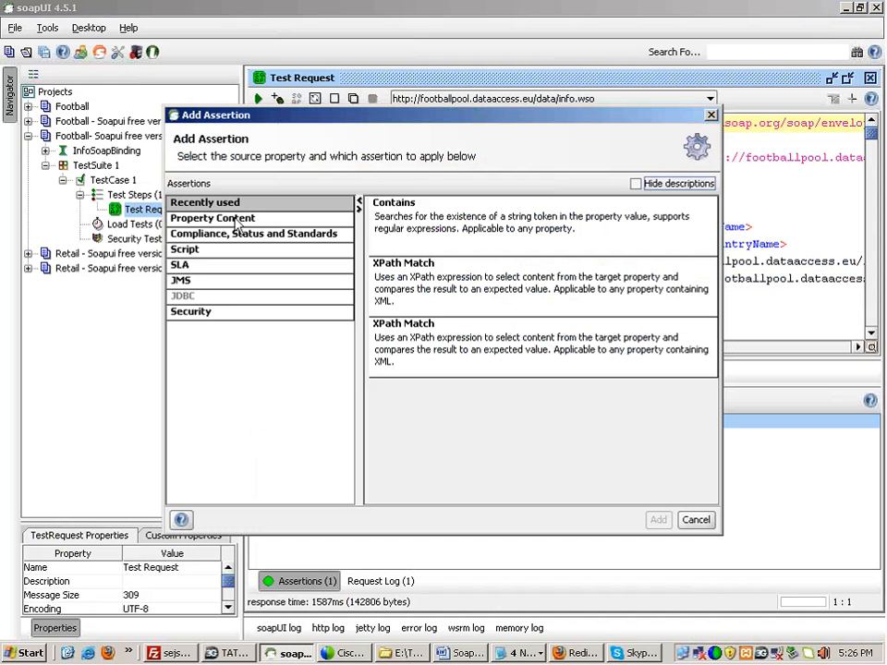
pyautogui.click(235, 223)
pyautogui.click(408, 231)
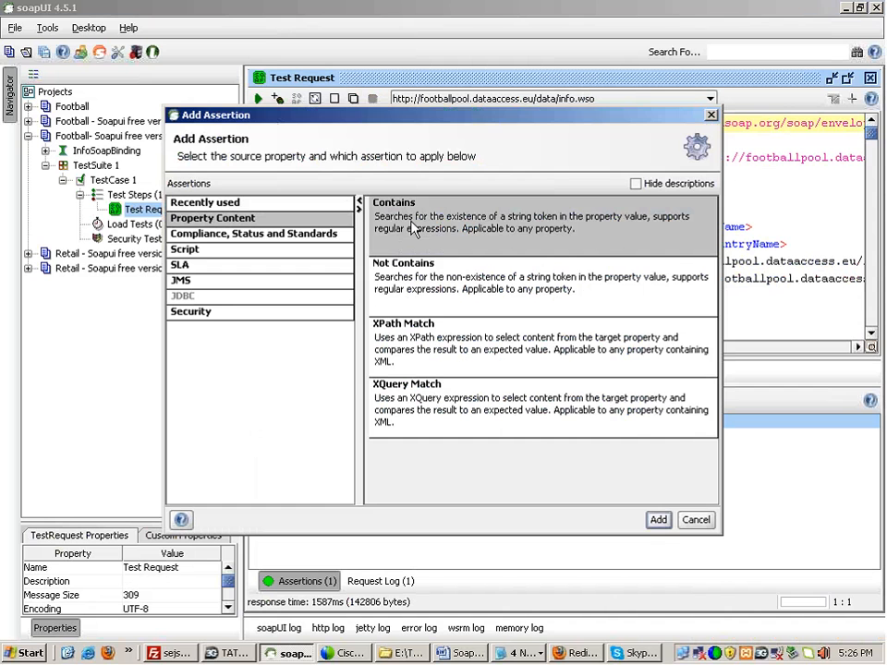
pyautogui.click(658, 520)
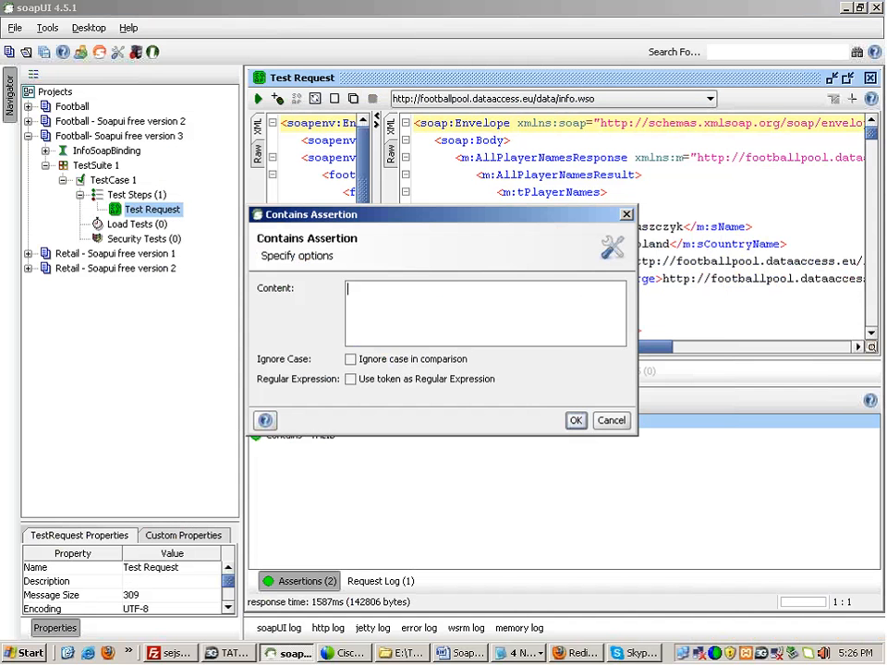
pyautogui.write('xxxxxxxxxxxxxxxxxxxx')
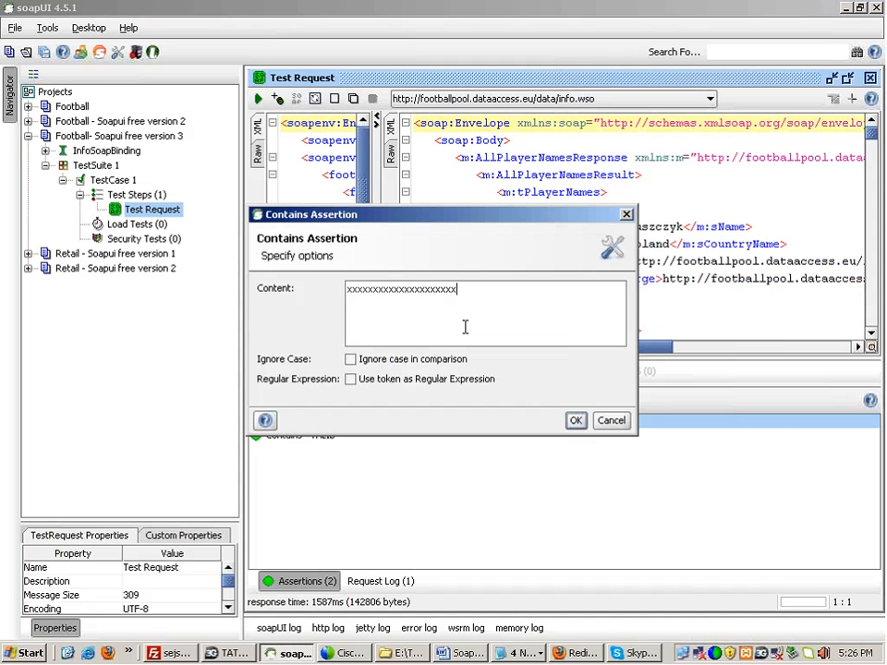
pyautogui.hotkey('ctrl', 'a')
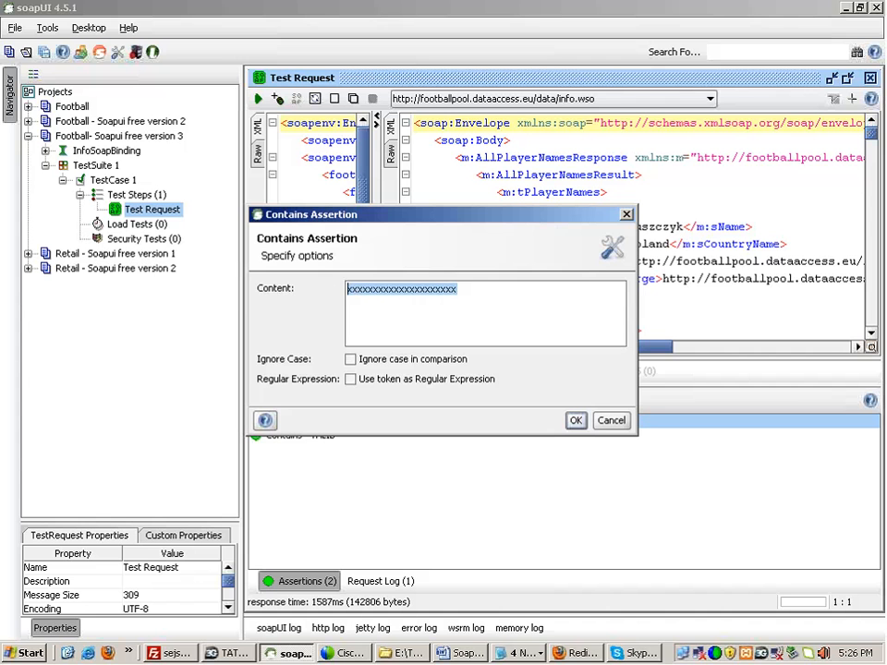
pyautogui.click(586, 426)
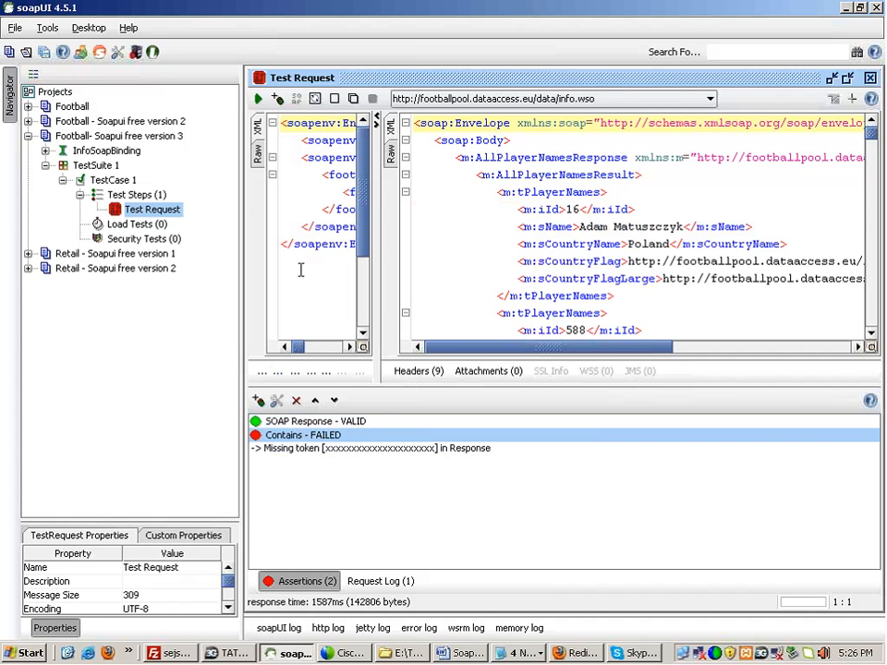
pyautogui.click(258, 99)
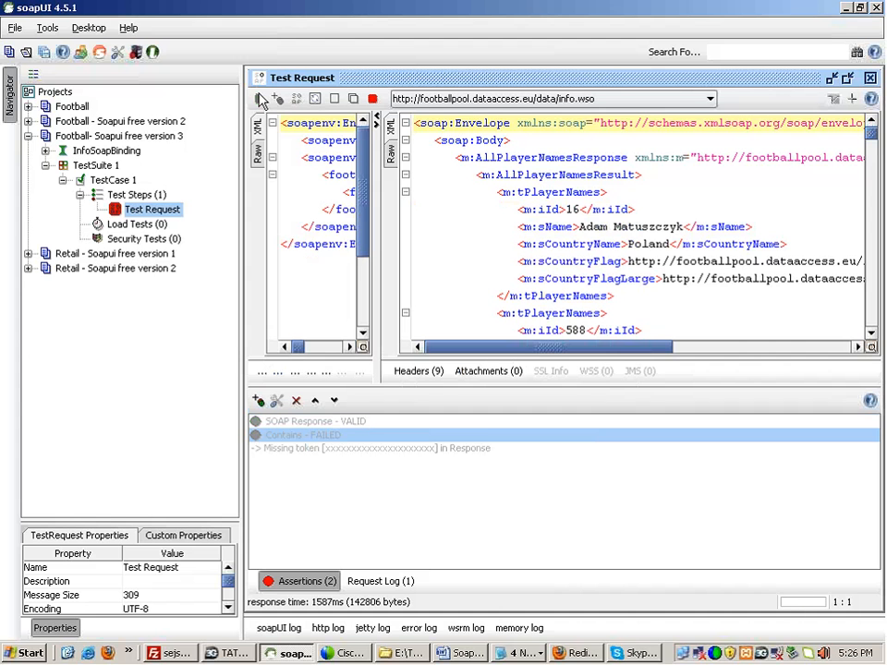
pyautogui.click(372, 450)
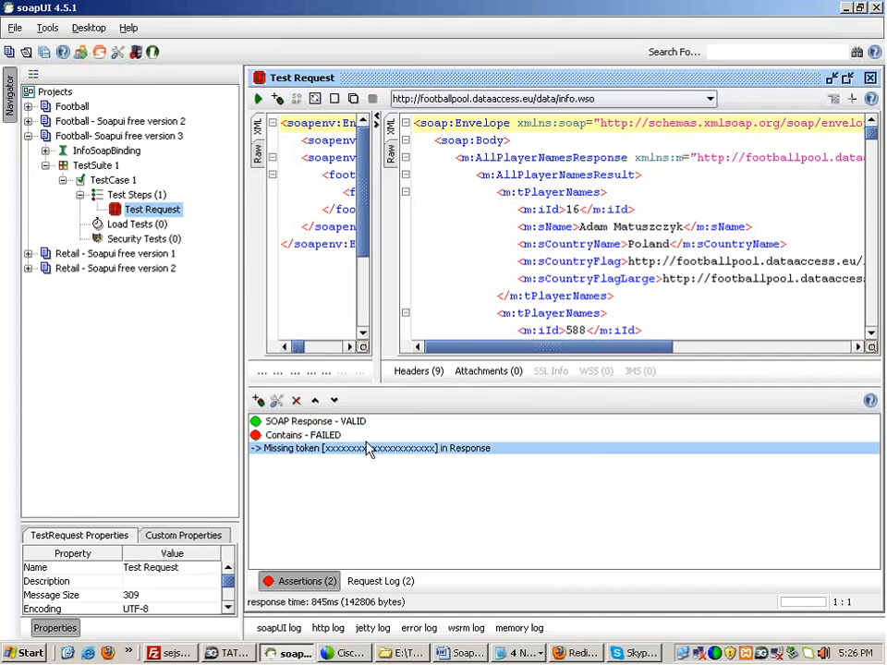
# Step: Change the failing Contains assertion's token from the x string to sName
pyautogui.click(649, 244)
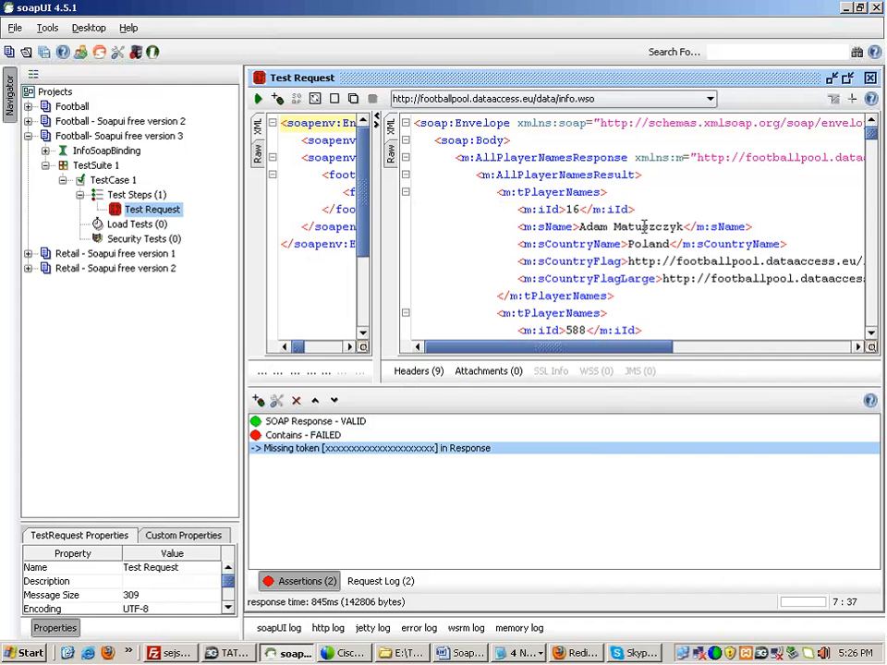
pyautogui.moveTo(873, 132)
pyautogui.mouseDown()
pyautogui.moveTo(874, 152)
pyautogui.moveTo(872, 133)
pyautogui.mouseUp()
pyautogui.doubleClick(323, 435)
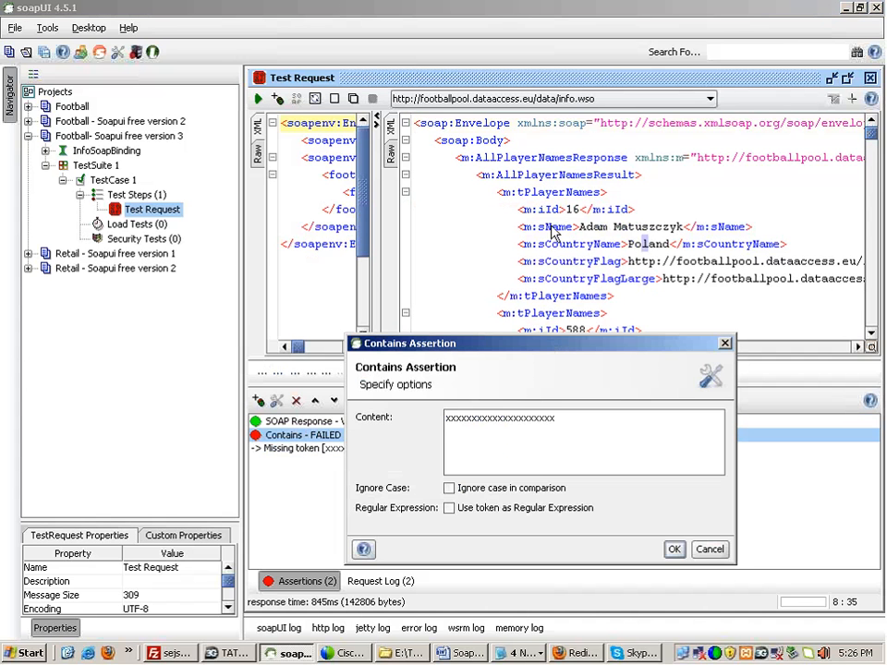
pyautogui.click(554, 416)
pyautogui.press('BackSpace')
pyautogui.press('BackSpace')
pyautogui.press('BackSpace')
pyautogui.press('BackSpace')
pyautogui.press('BackSpace')
pyautogui.press('BackSpace')
pyautogui.press('BackSpace')
pyautogui.press('BackSpace')
pyautogui.press('BackSpace')
pyautogui.press('BackSpace')
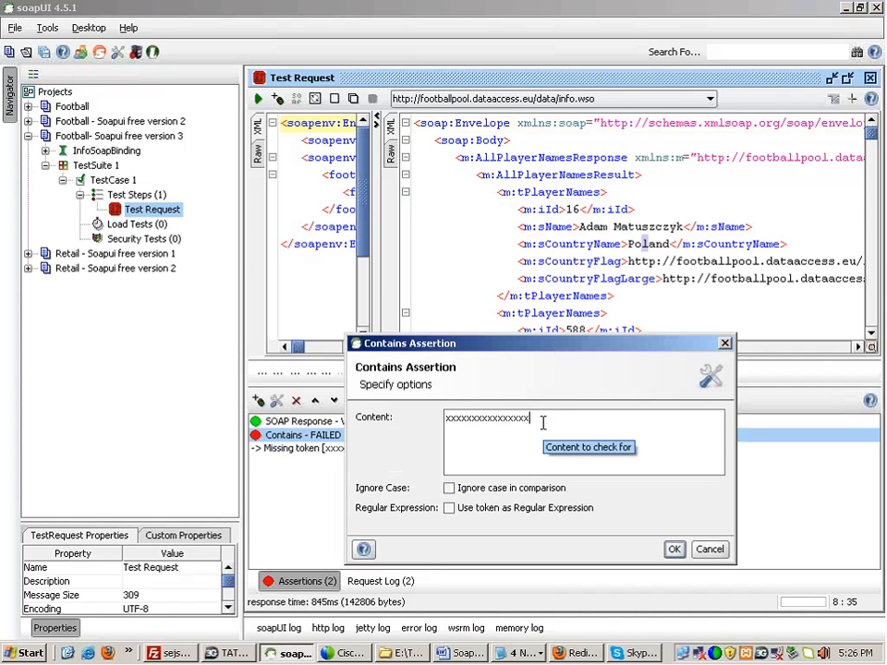
pyautogui.press('BackSpace')
pyautogui.press('BackSpace')
pyautogui.press('BackSpace')
pyautogui.press('BackSpace')
pyautogui.press('BackSpace')
pyautogui.press('BackSpace')
pyautogui.press('BackSpace')
pyautogui.press('BackSpace')
pyautogui.press('BackSpace')
pyautogui.press('BackSpace')
pyautogui.write('sName')
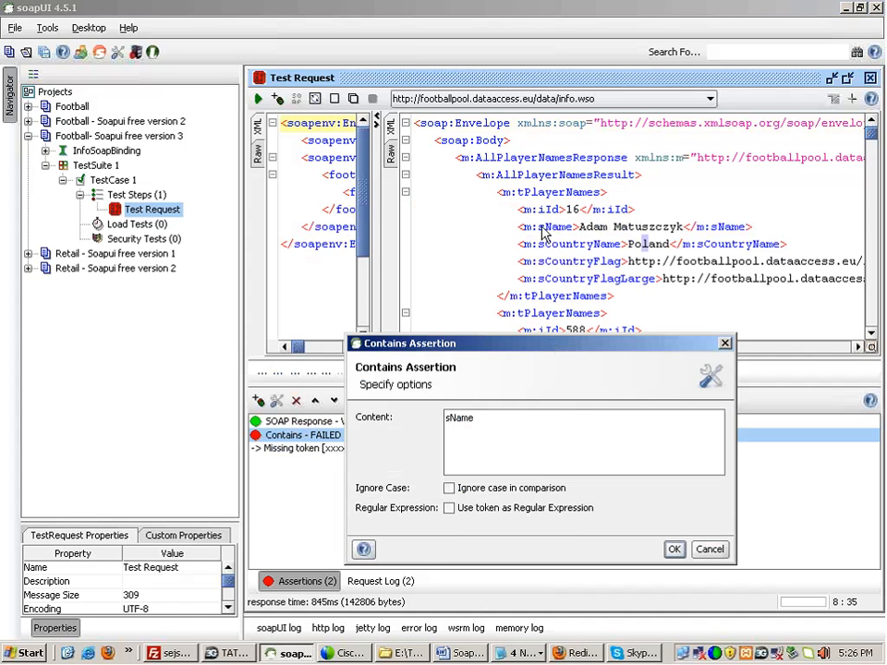
pyautogui.click(674, 549)
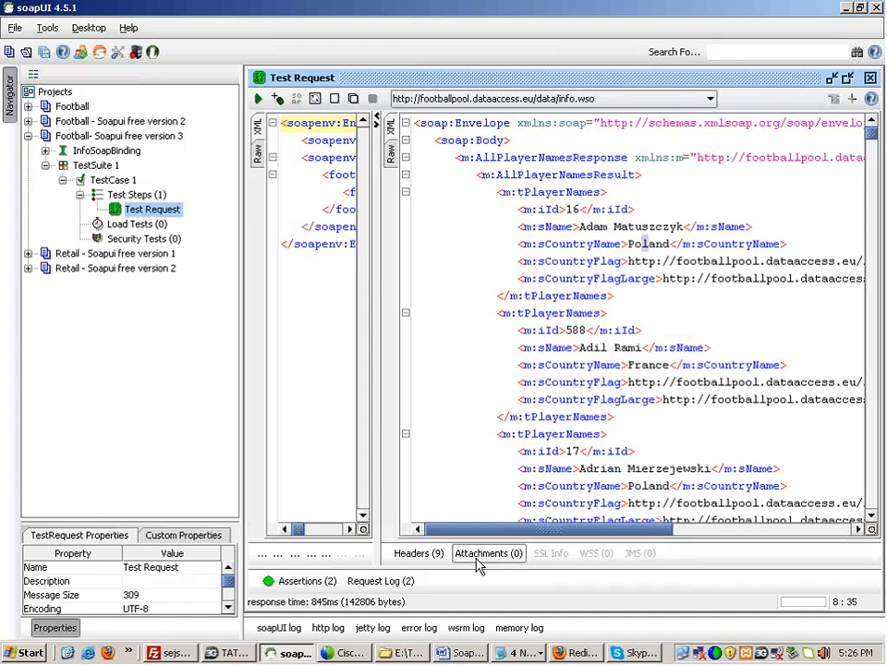
# Step: Review the Contains assertion's content and select Matuszczyk in the response
pyautogui.click(302, 580)
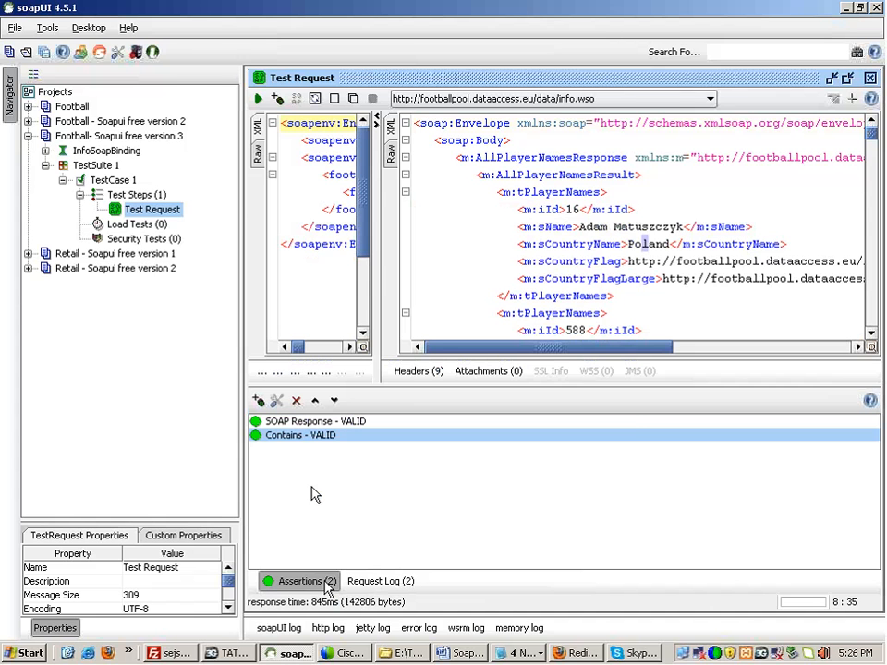
pyautogui.doubleClick(313, 437)
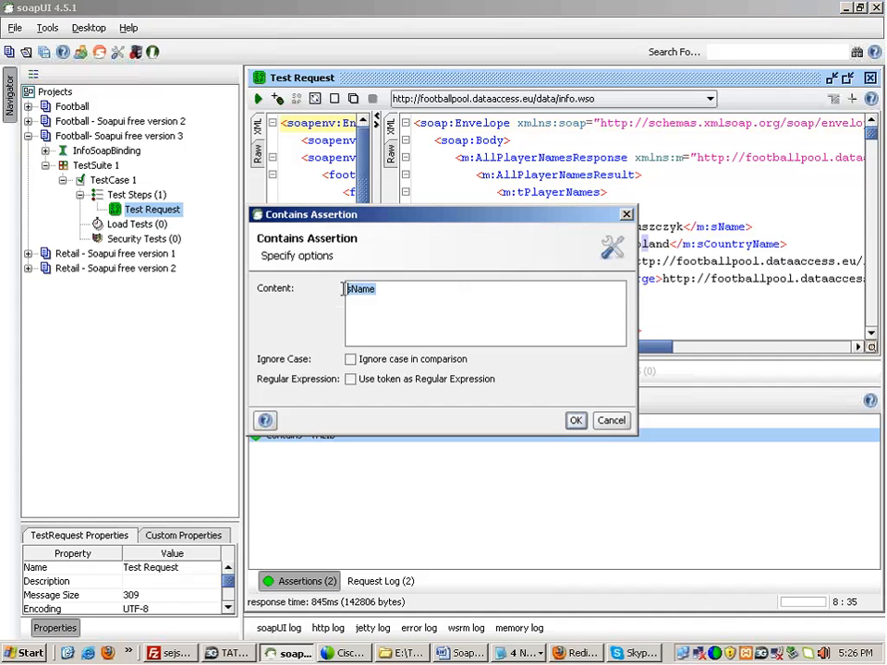
pyautogui.click(610, 422)
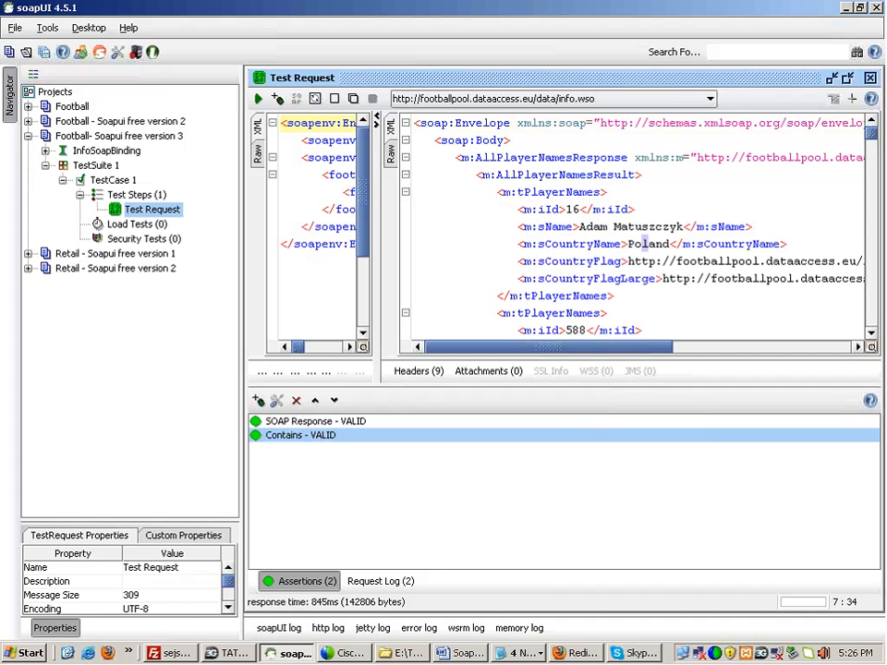
pyautogui.doubleClick(646, 227)
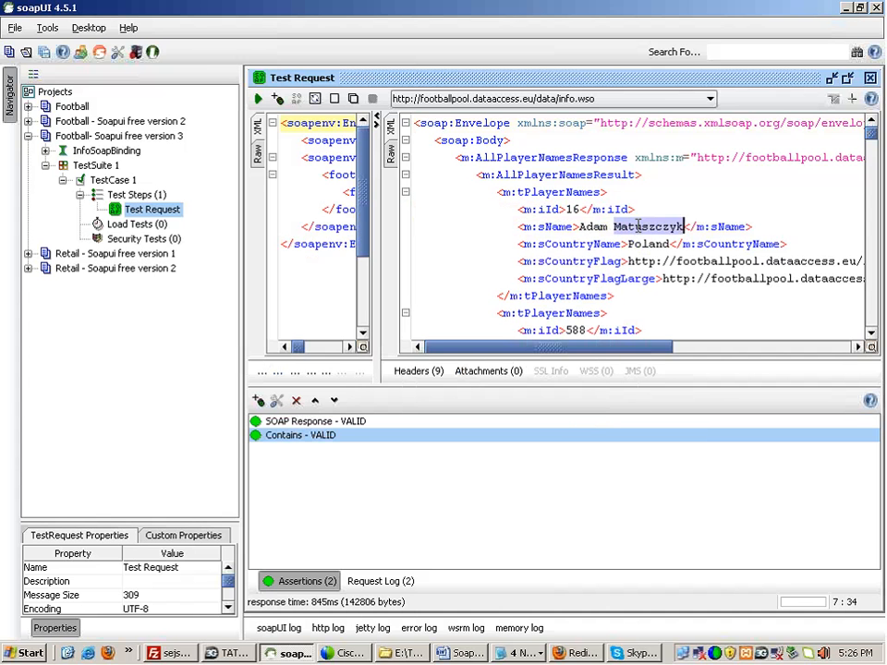
# Step: Add a Contains 1 assertion that checks the response for Matuszczyk
pyautogui.click(258, 400)
pyautogui.click(266, 219)
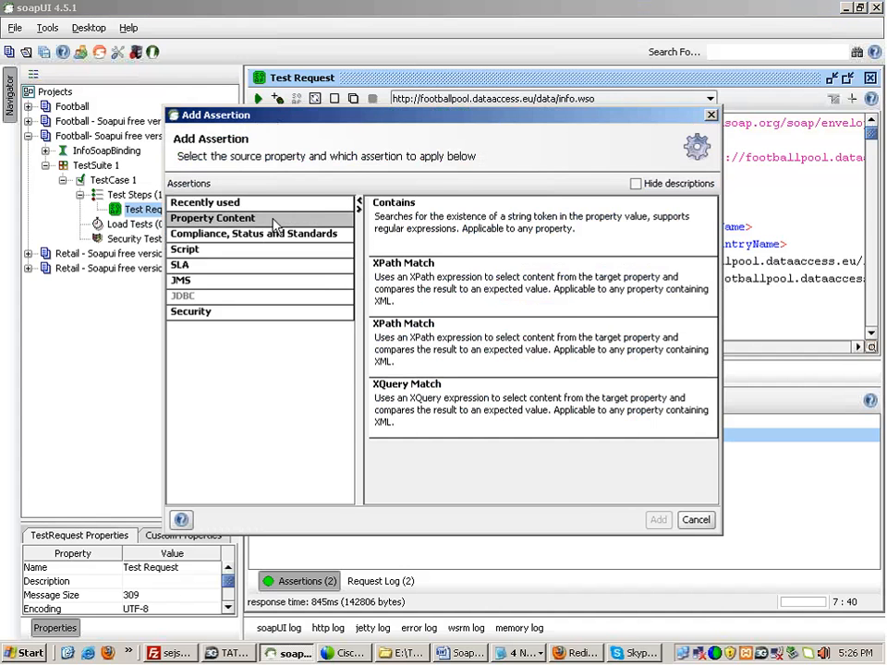
pyautogui.doubleClick(399, 203)
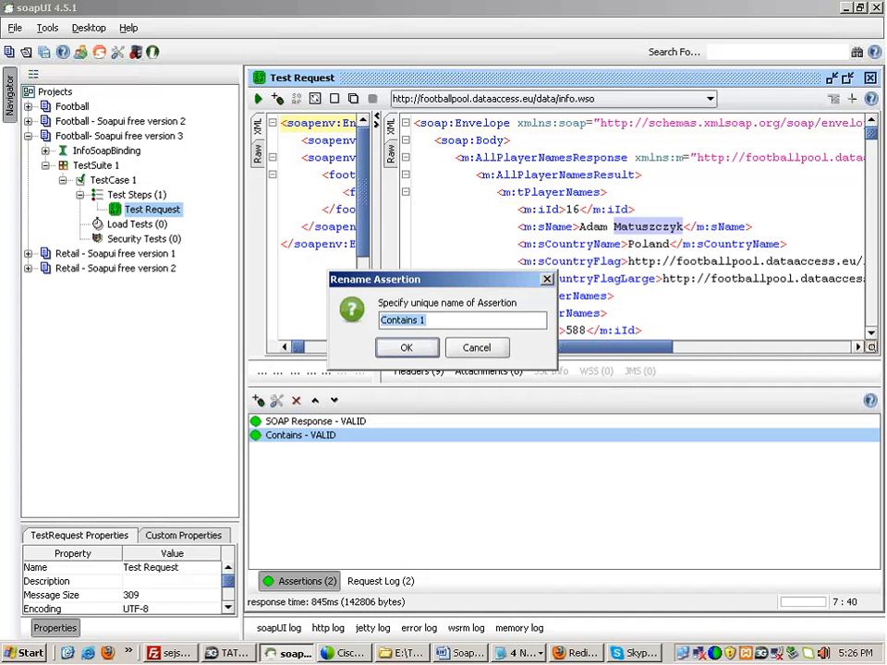
pyautogui.click(404, 348)
pyautogui.click(576, 421)
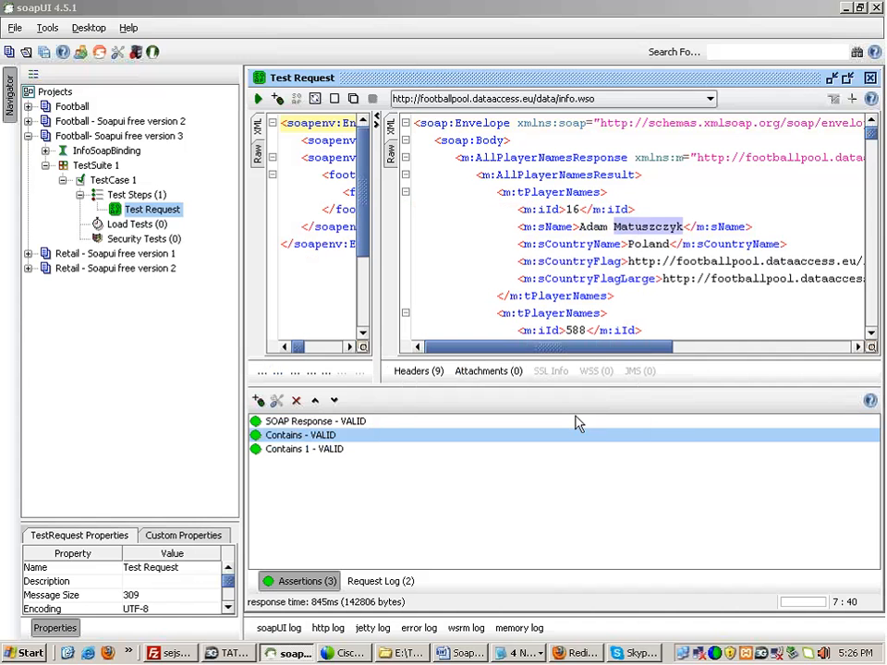
pyautogui.click(644, 261)
pyautogui.press('Down')
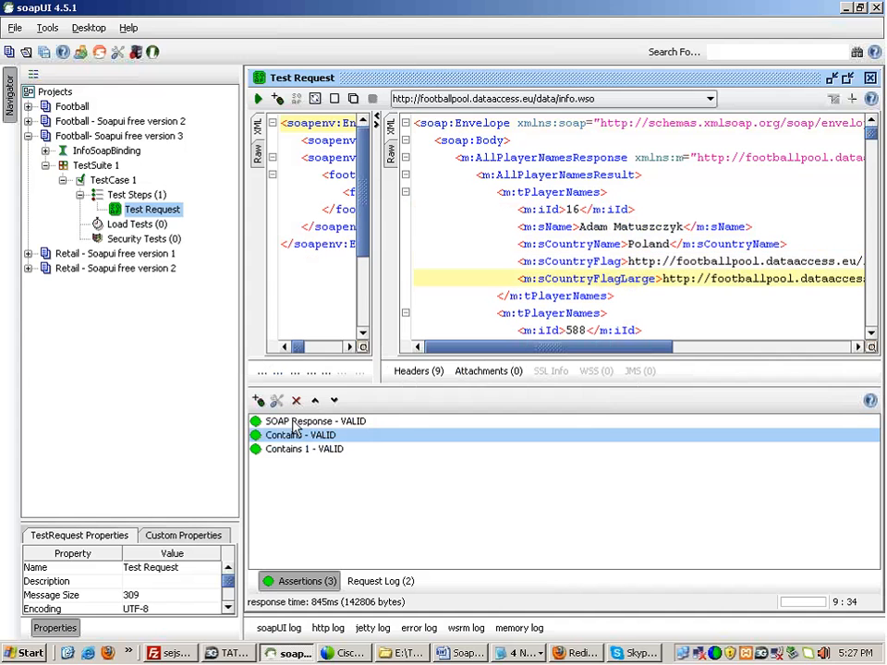
pyautogui.click(268, 424)
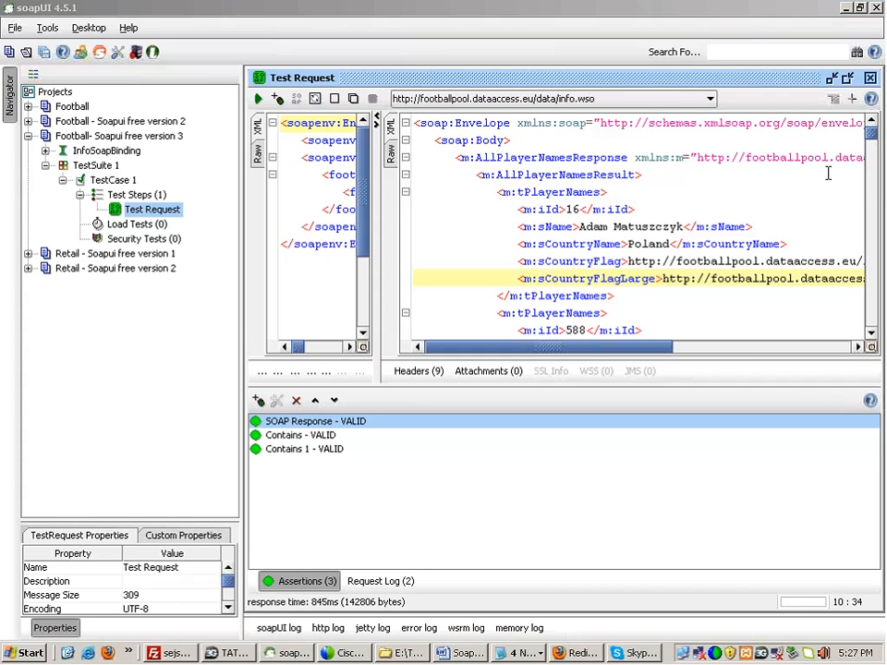
# Step: Select the Contains and Contains 1 assertions in turn to compare them
pyautogui.click(327, 436)
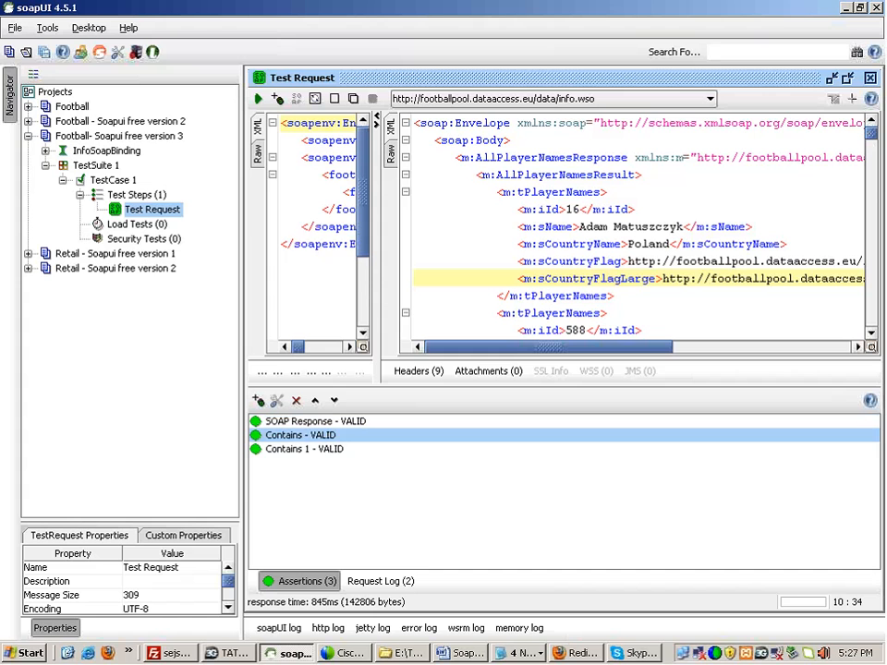
pyautogui.click(328, 445)
pyautogui.click(328, 436)
pyautogui.click(328, 450)
pyautogui.click(328, 436)
pyautogui.click(328, 450)
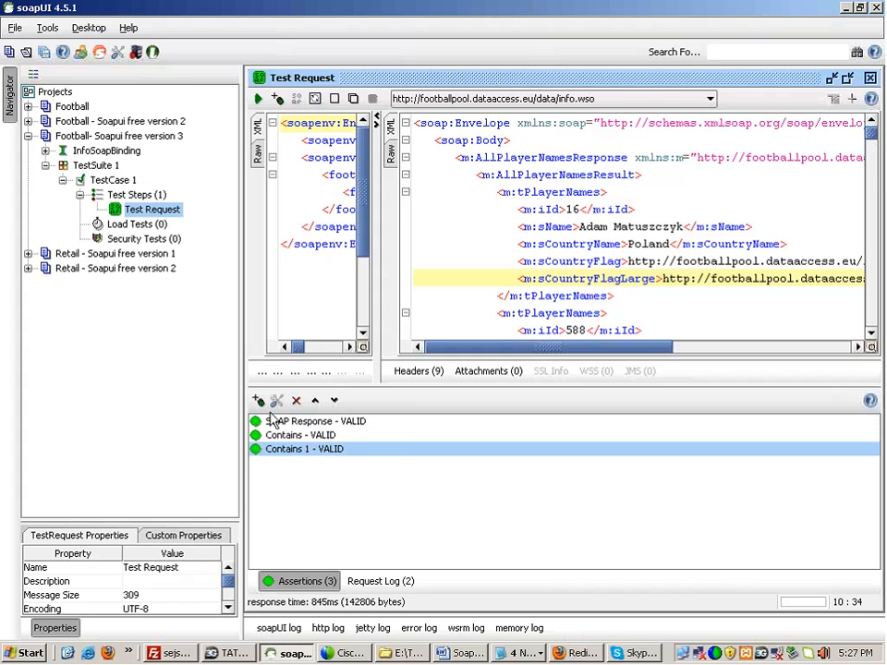
pyautogui.click(291, 438)
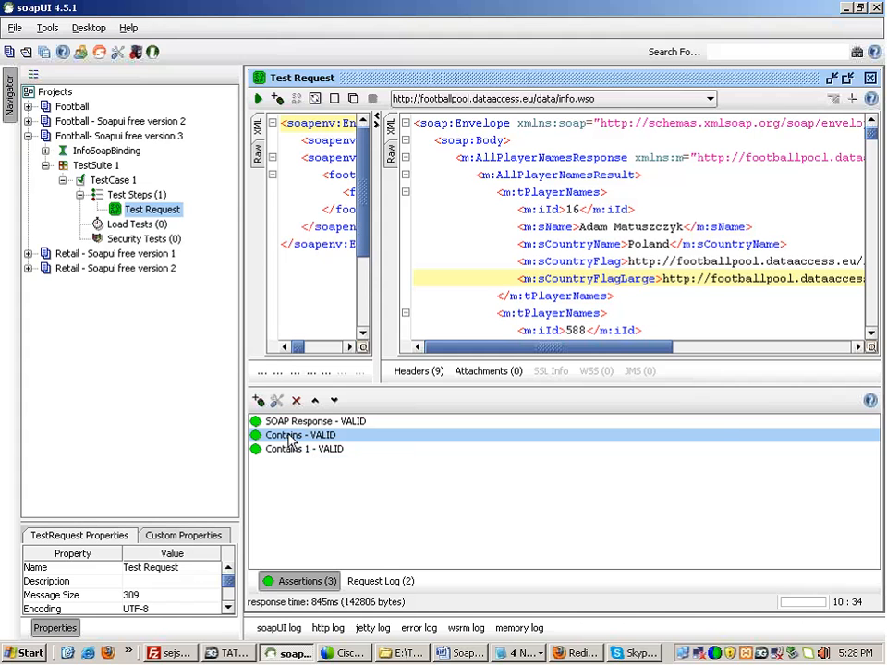
# Step: Add a Not Contains assertion with Adam as the forbidden text
pyautogui.click(259, 401)
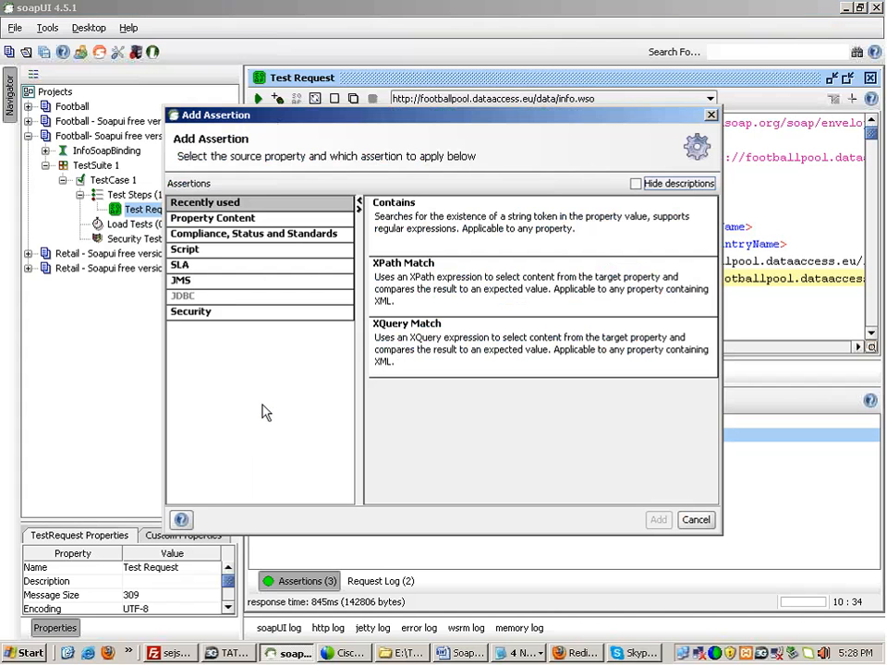
pyautogui.click(274, 219)
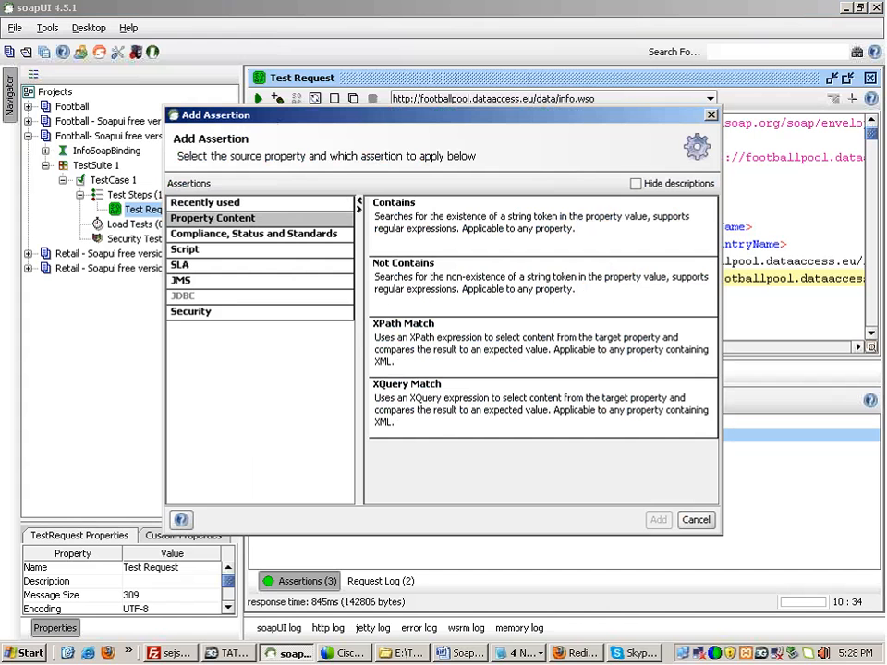
pyautogui.click(414, 299)
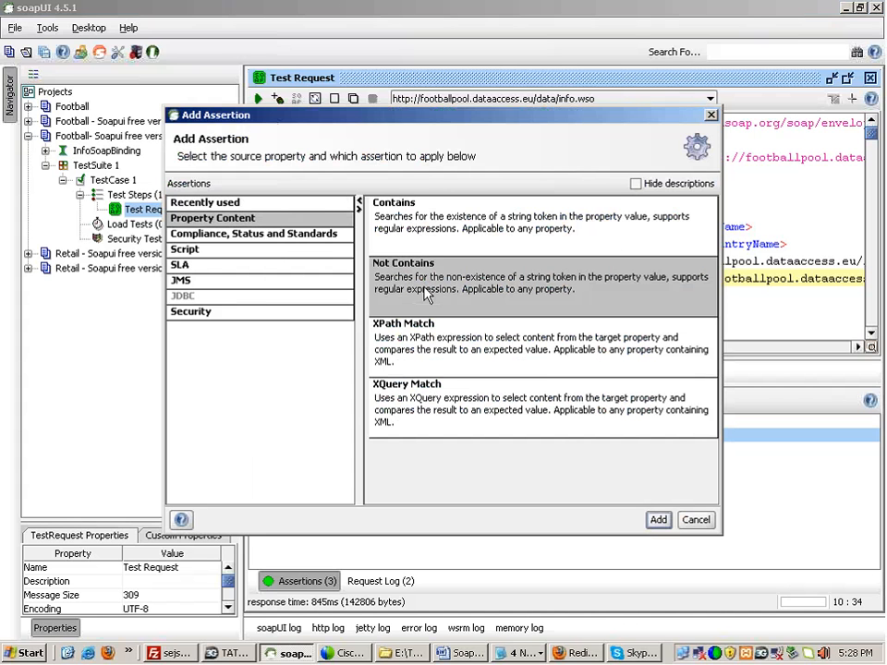
pyautogui.click(658, 519)
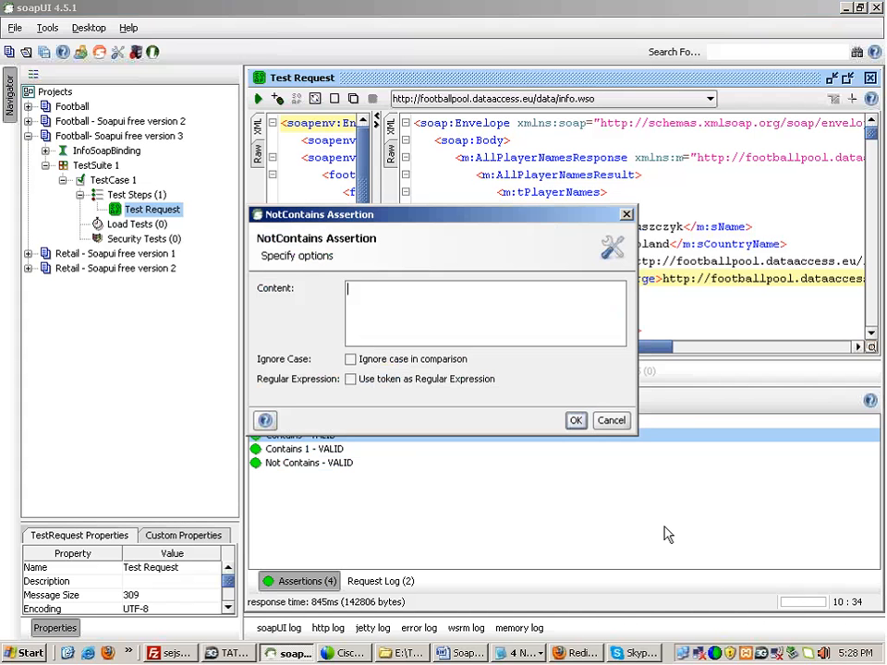
pyautogui.moveTo(521, 220); pyautogui.dragTo(609, 312)
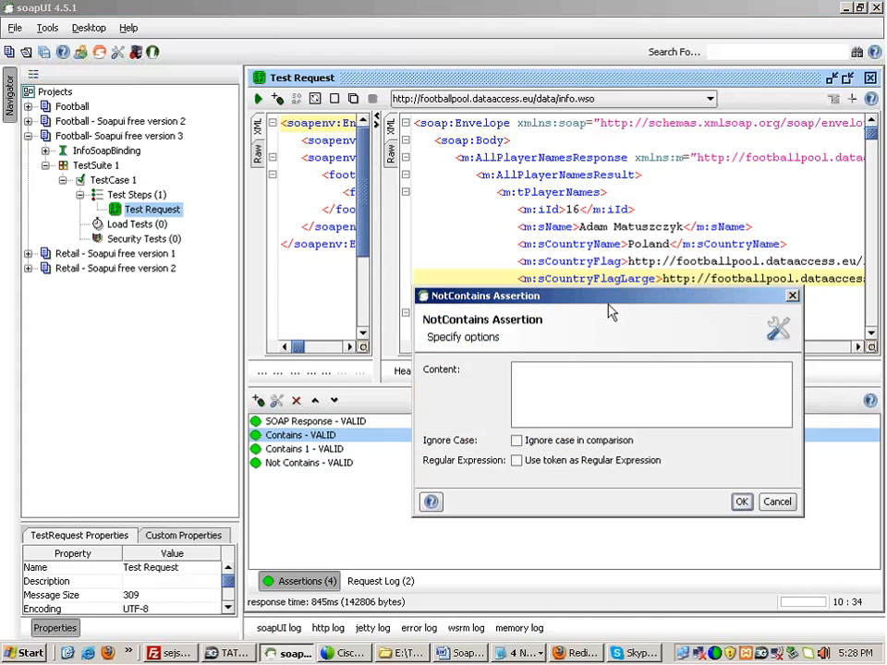
pyautogui.write('Adam')
pyautogui.click(742, 502)
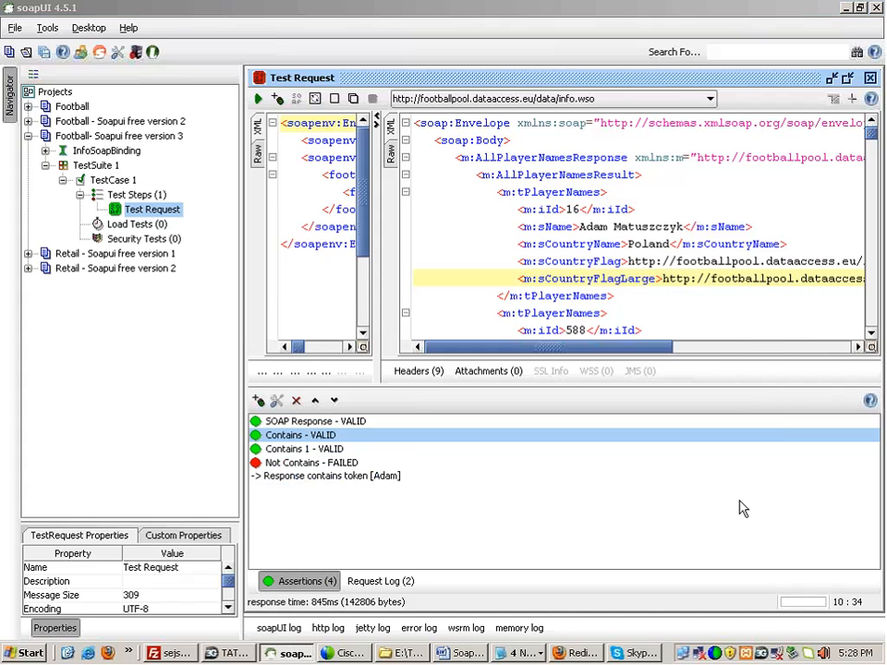
# Step: Change the Not Contains text to Adam8 so the assertion passes as VALID
pyautogui.doubleClick(335, 464)
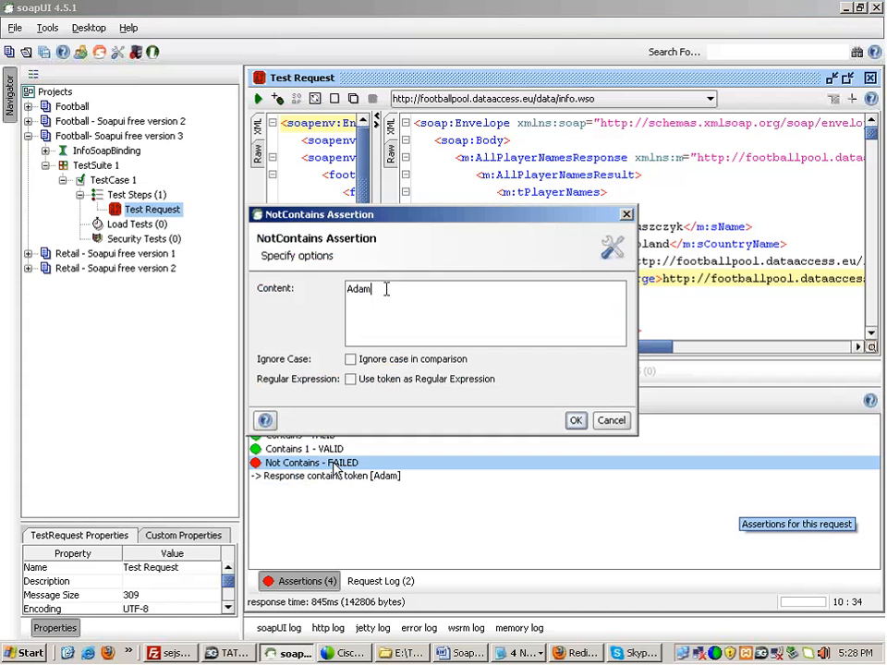
pyautogui.write('8')
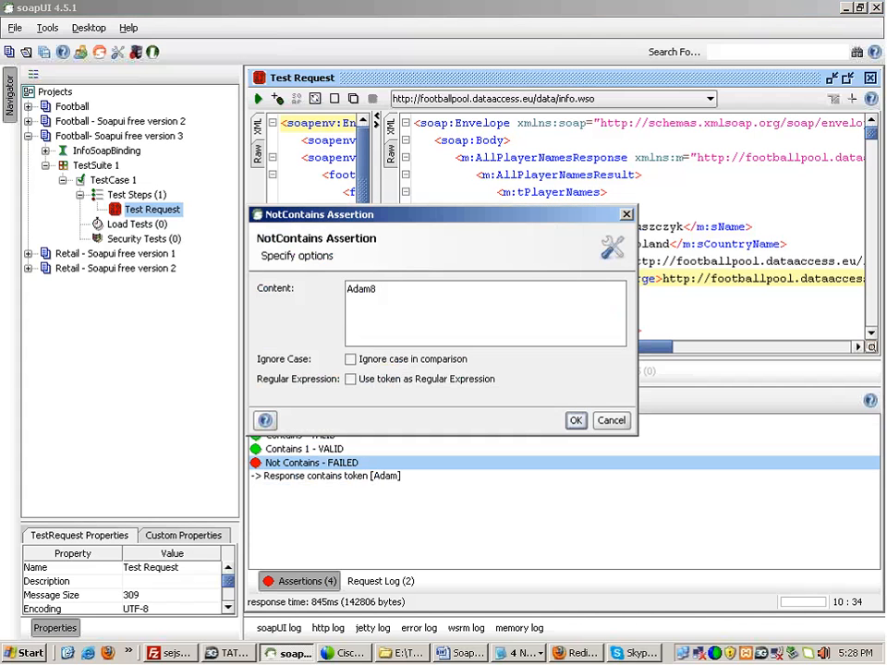
pyautogui.click(576, 420)
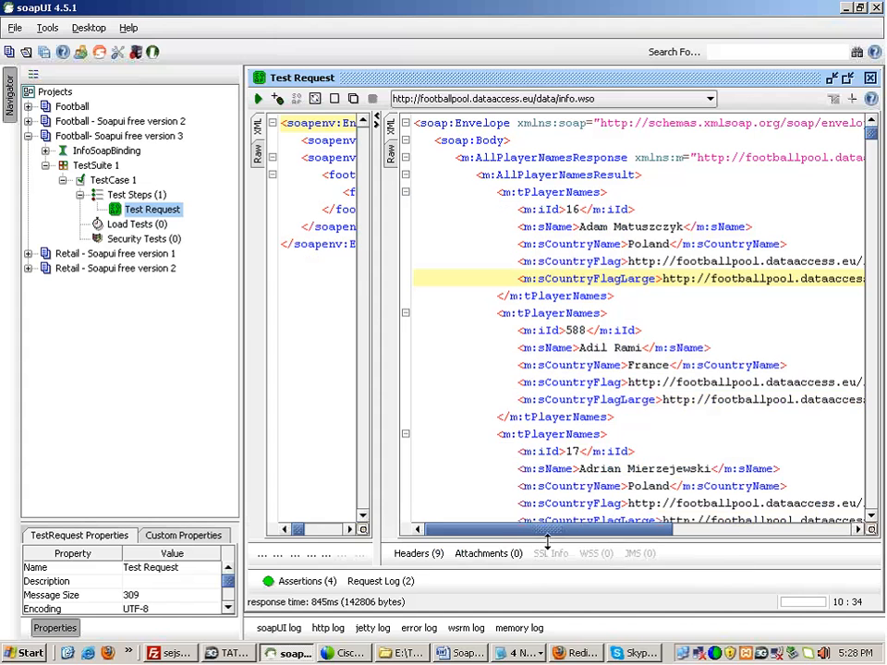
pyautogui.click(298, 580)
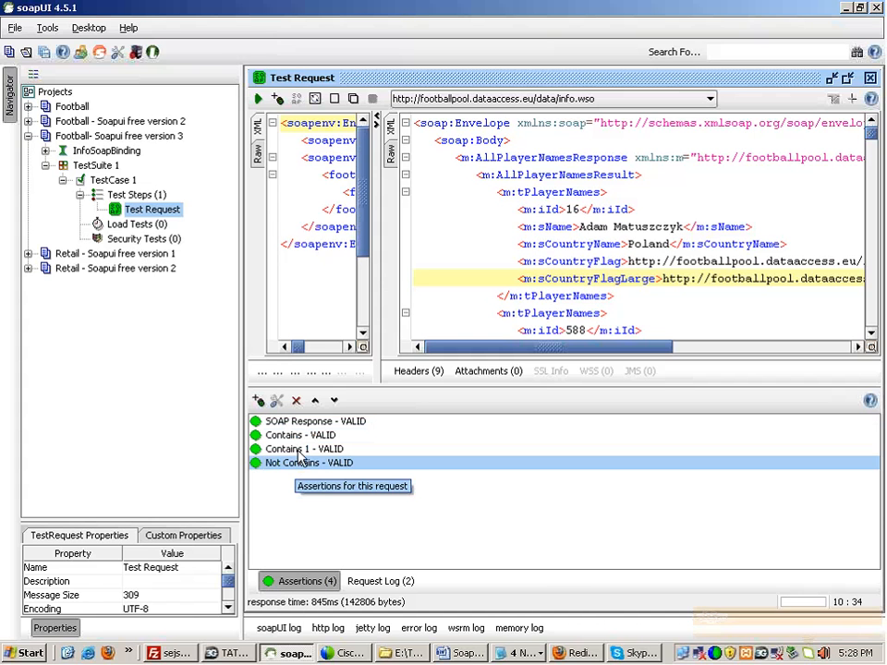
# Step: Start adding another Contains assertion, edit its name, then cancel it
pyautogui.click(259, 401)
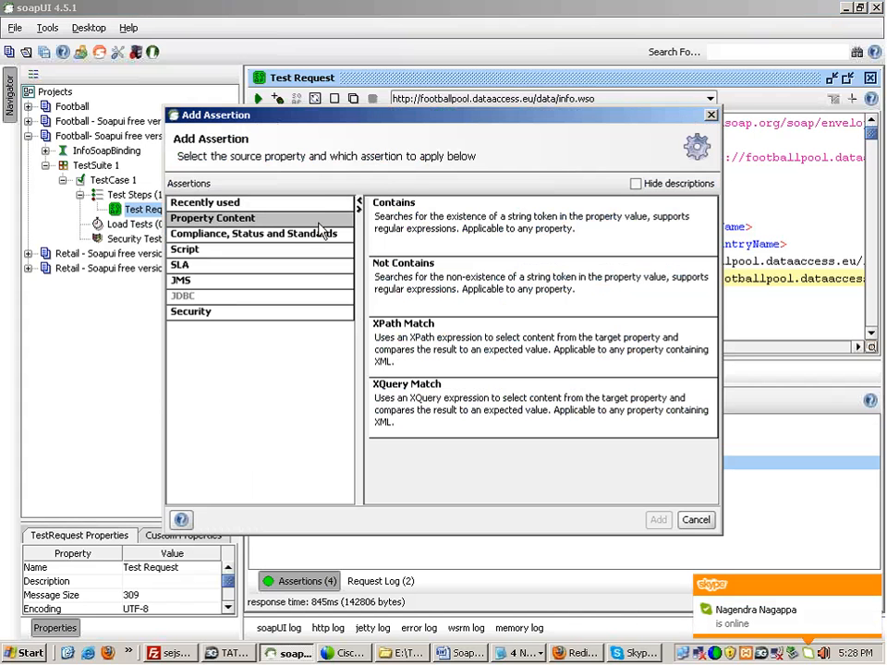
pyautogui.doubleClick(406, 222)
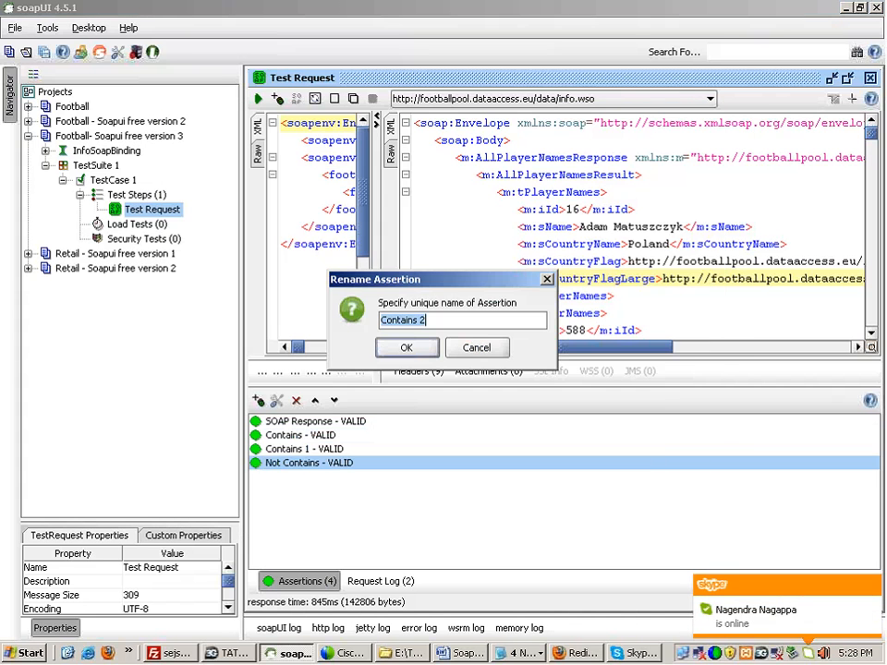
pyautogui.click(431, 323)
pyautogui.write('3')
pyautogui.press('BackSpace')
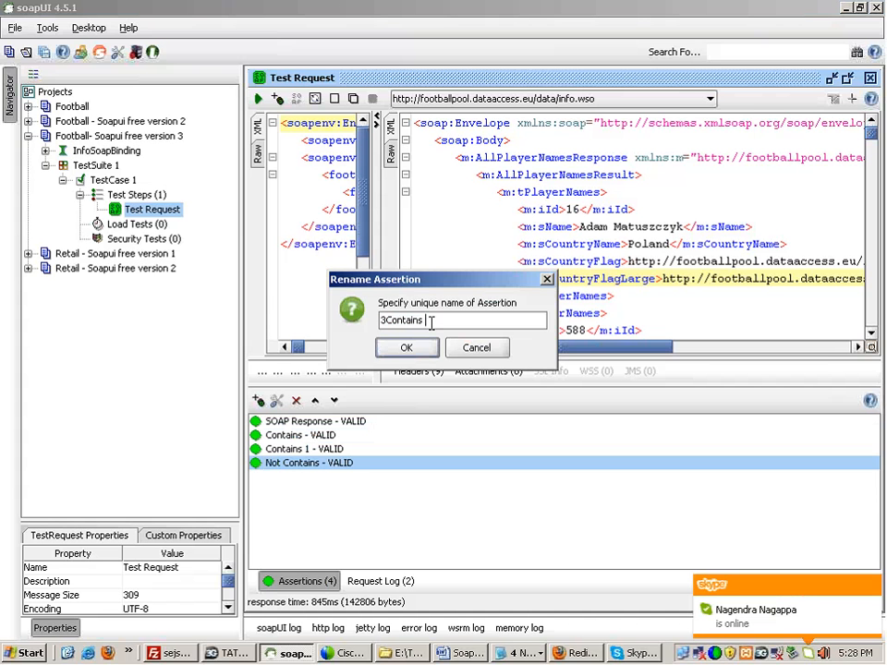
pyautogui.press('BackSpace')
pyautogui.press('BackSpace')
pyautogui.press('BackSpace')
pyautogui.press('BackSpace')
pyautogui.press('BackSpace')
pyautogui.press('BackSpace')
pyautogui.press('BackSpace')
pyautogui.press('BackSpace')
pyautogui.press('BackSpace')
pyautogui.press('BackSpace')
pyautogui.write('Co')
pyautogui.click(475, 348)
pyautogui.click(447, 349)
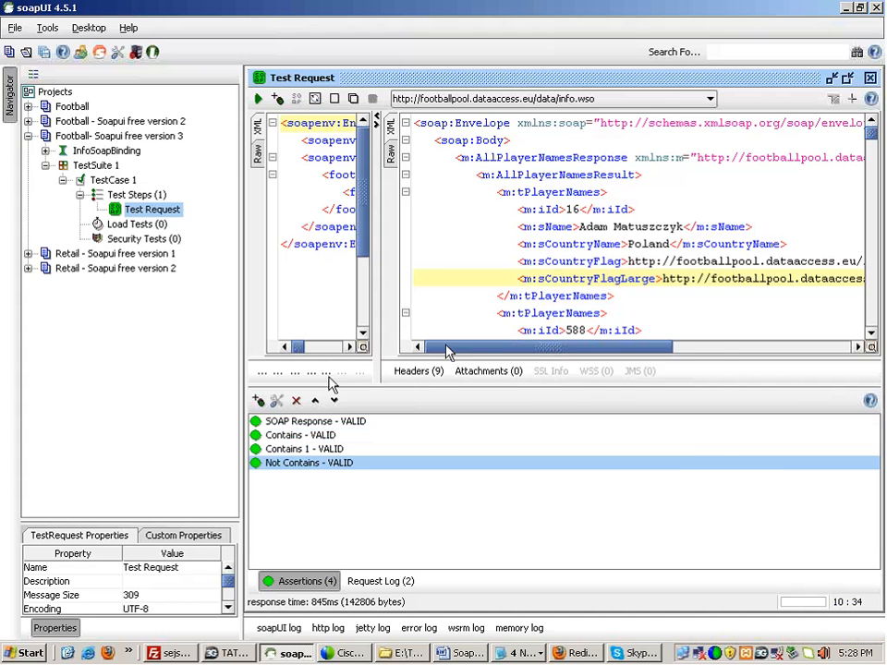
# Step: Add a Not Contains assertion named Not Contains 1 with its options open
pyautogui.click(259, 400)
pyautogui.click(212, 219)
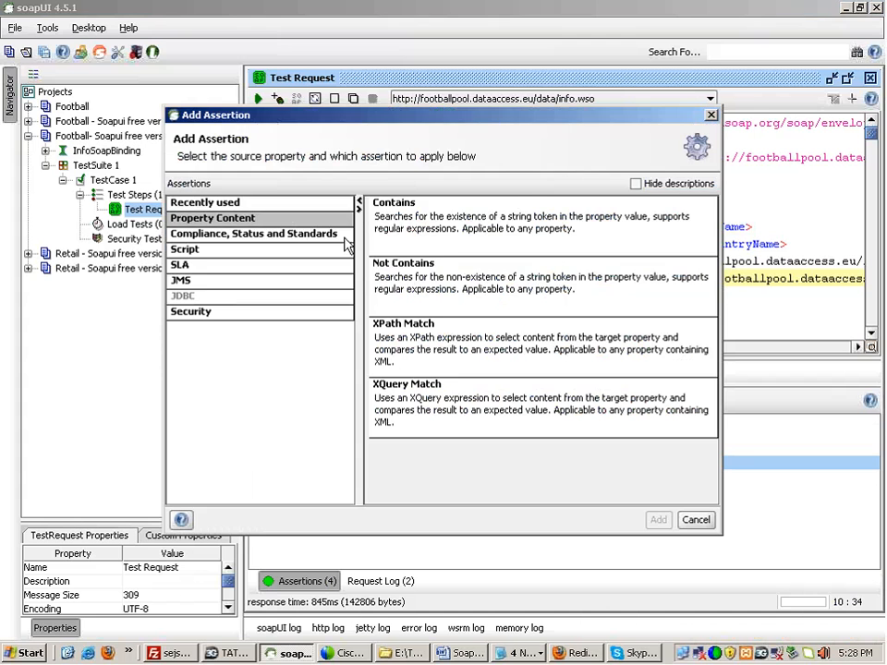
pyautogui.doubleClick(404, 273)
pyautogui.click(427, 353)
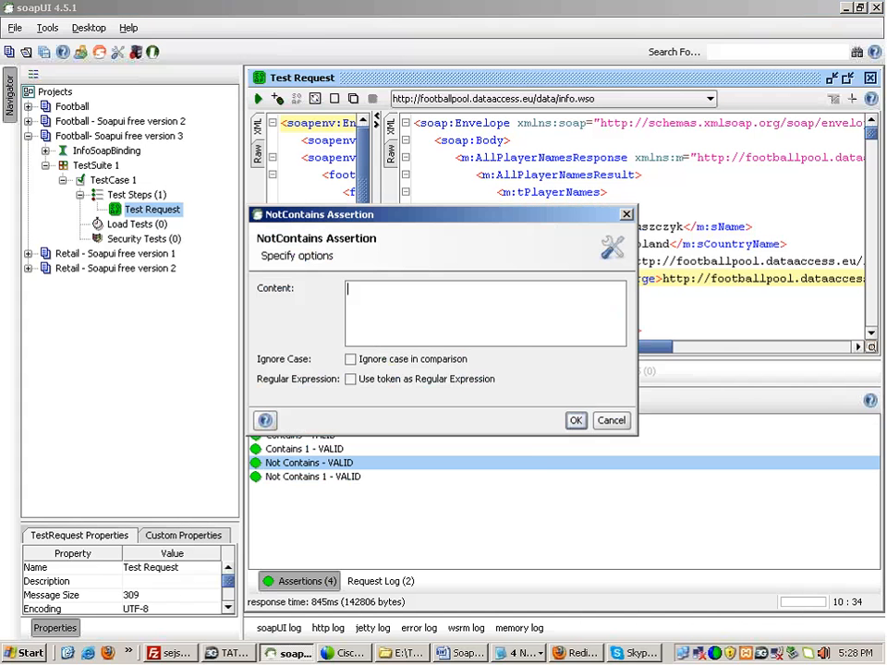
pyautogui.moveTo(463, 219); pyautogui.dragTo(541, 386)
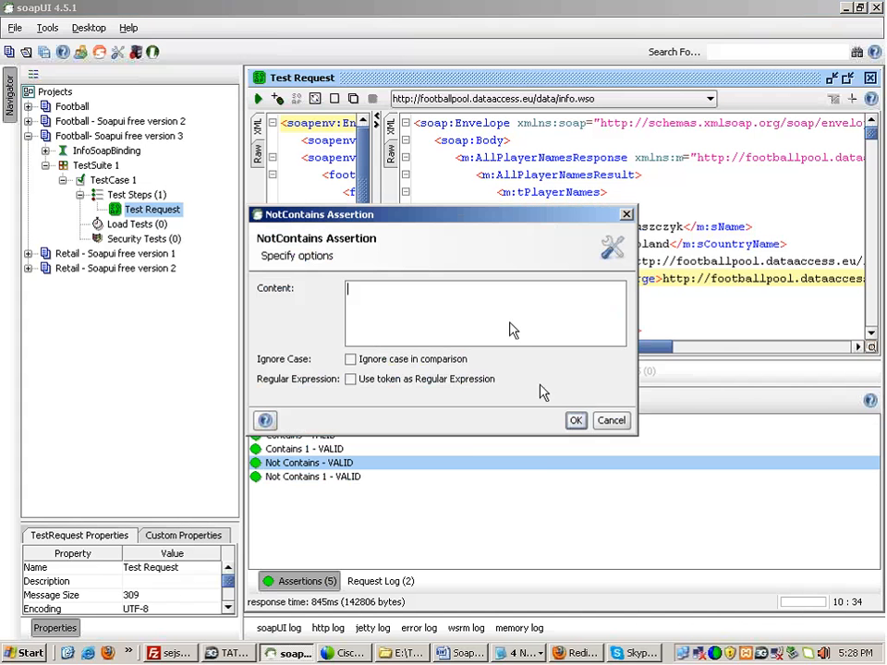